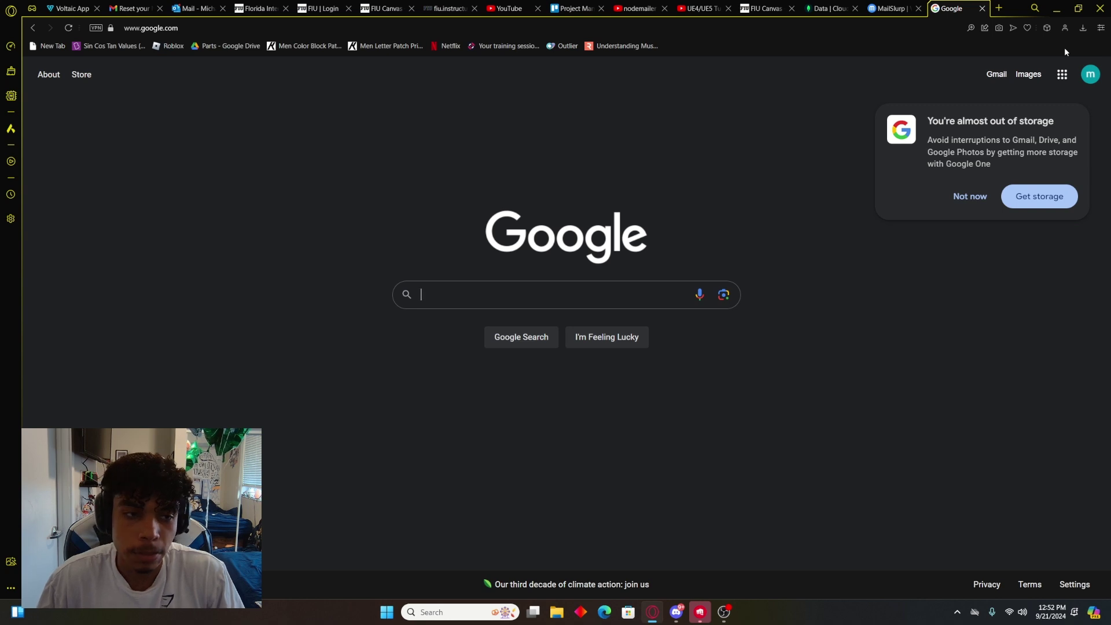
pyautogui.click(220, 29)
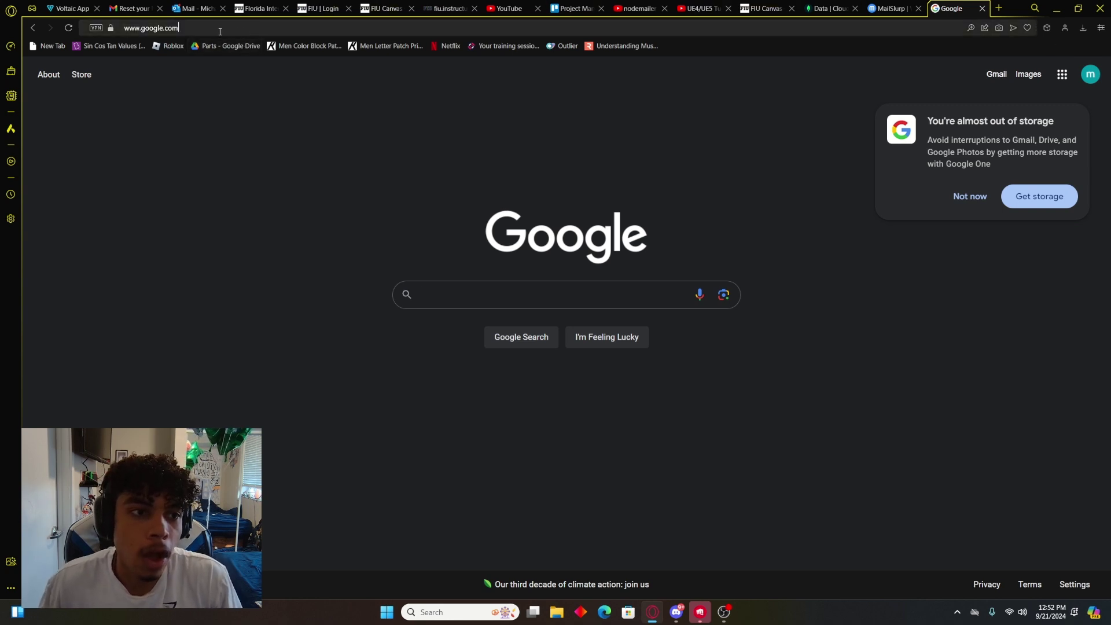
pyautogui.hotkey('ctrl', 'a')
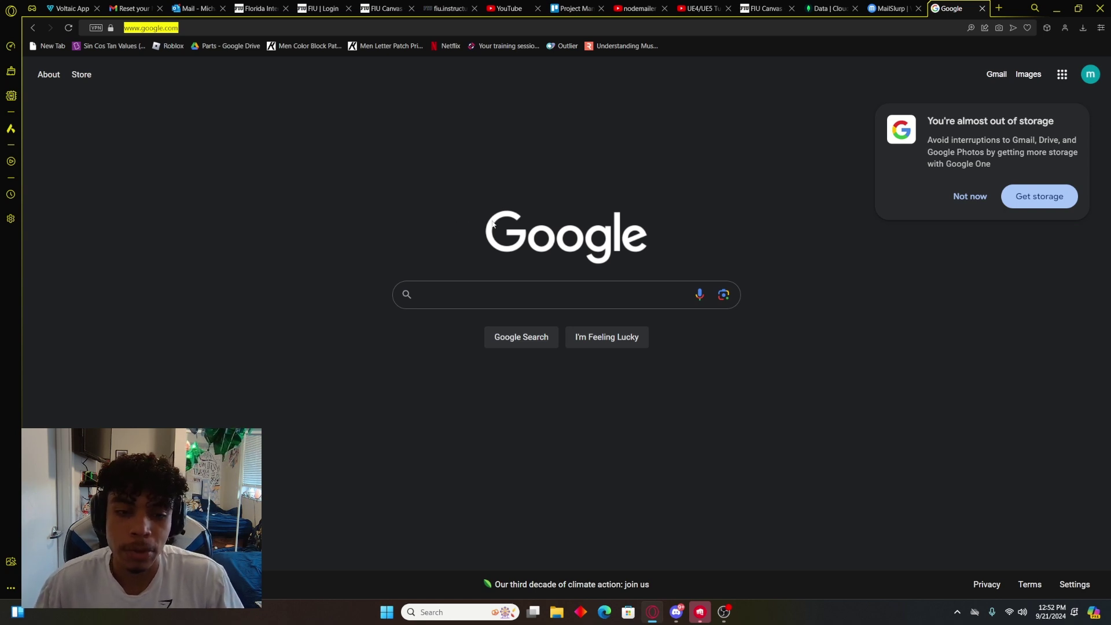
pyautogui.write('www.omnigrader')
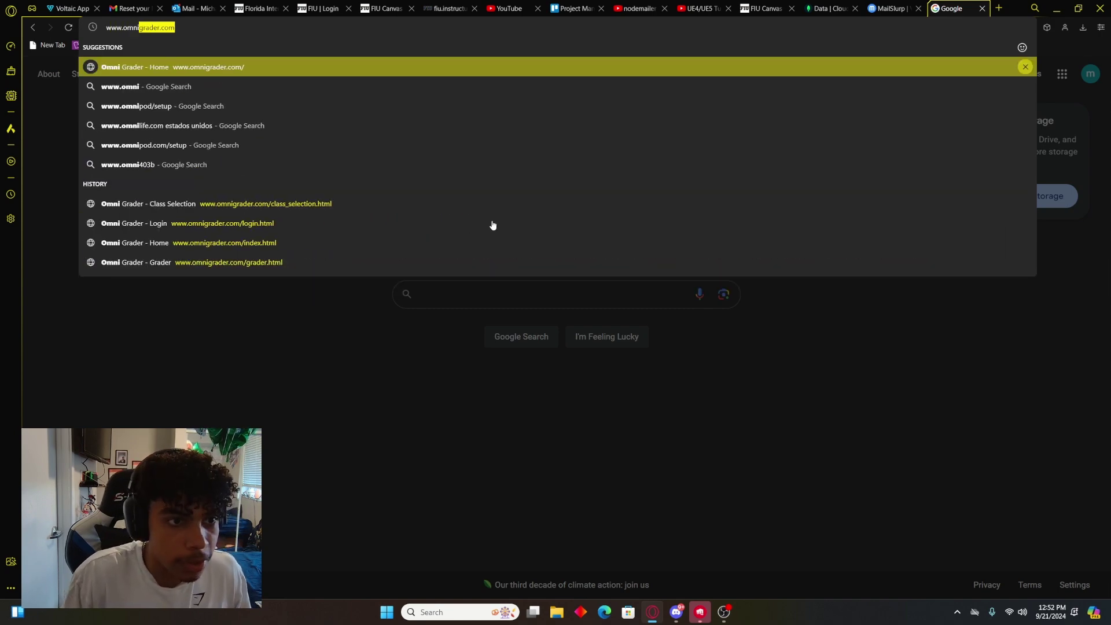
pyautogui.press('Return')
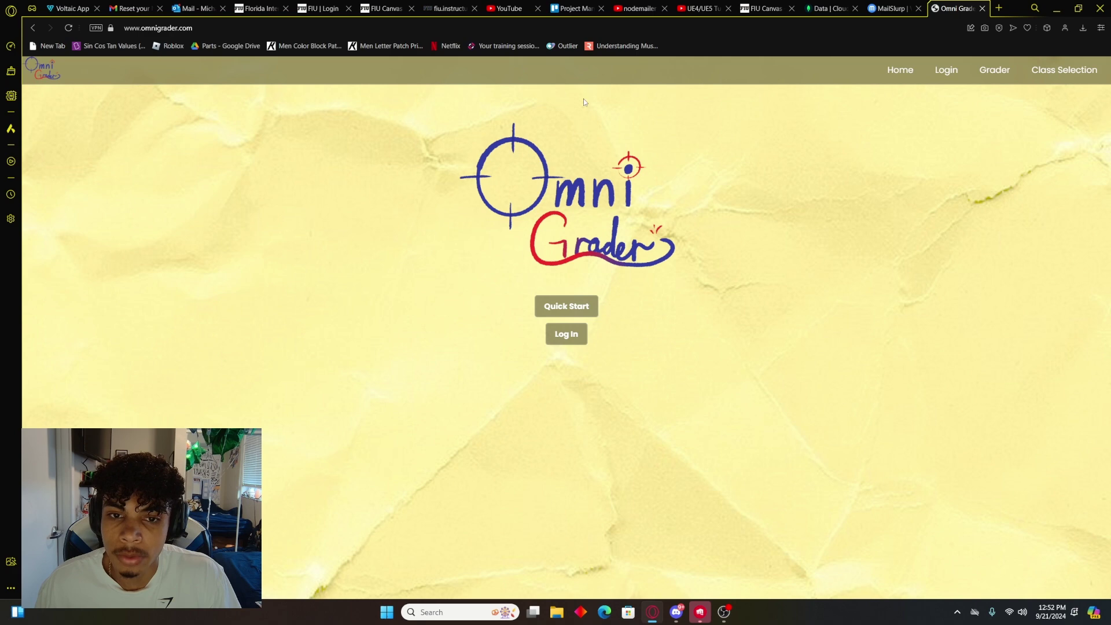
pyautogui.click(581, 305)
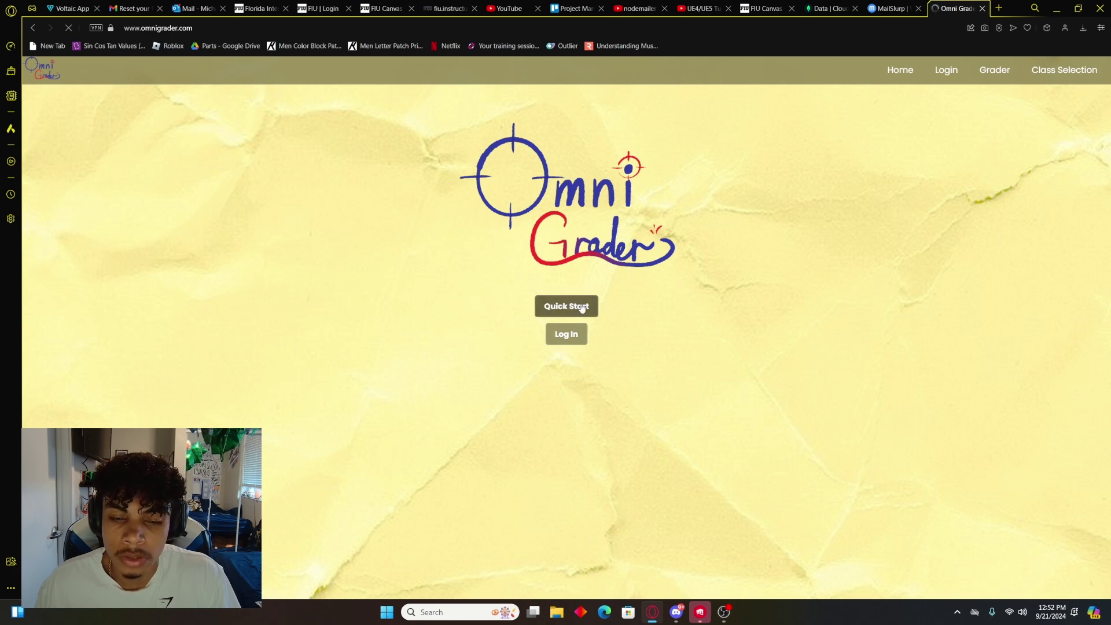
pyautogui.scroll(-6, 624, 301)
pyautogui.scroll(6, 668, 282)
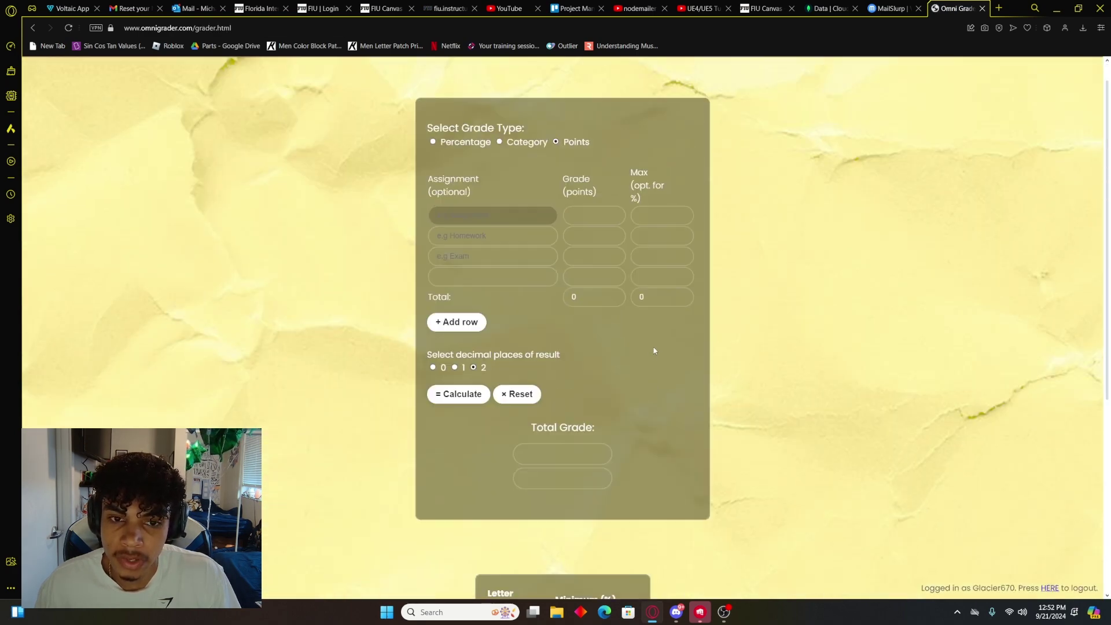
pyautogui.scroll(-6, 667, 281)
pyautogui.scroll(6, 663, 374)
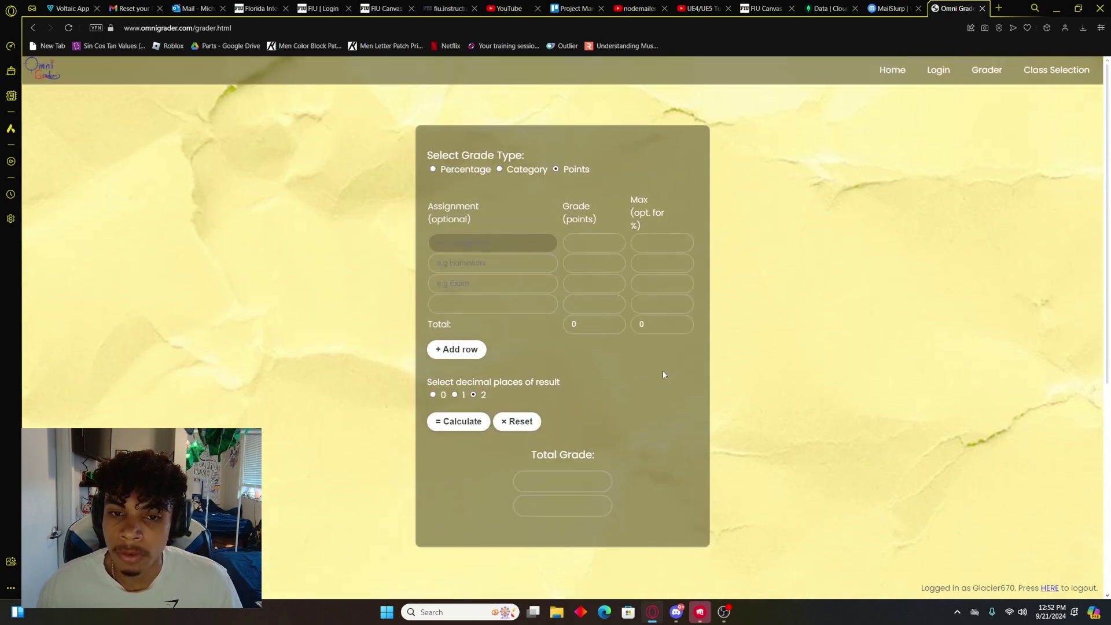
pyautogui.click(891, 70)
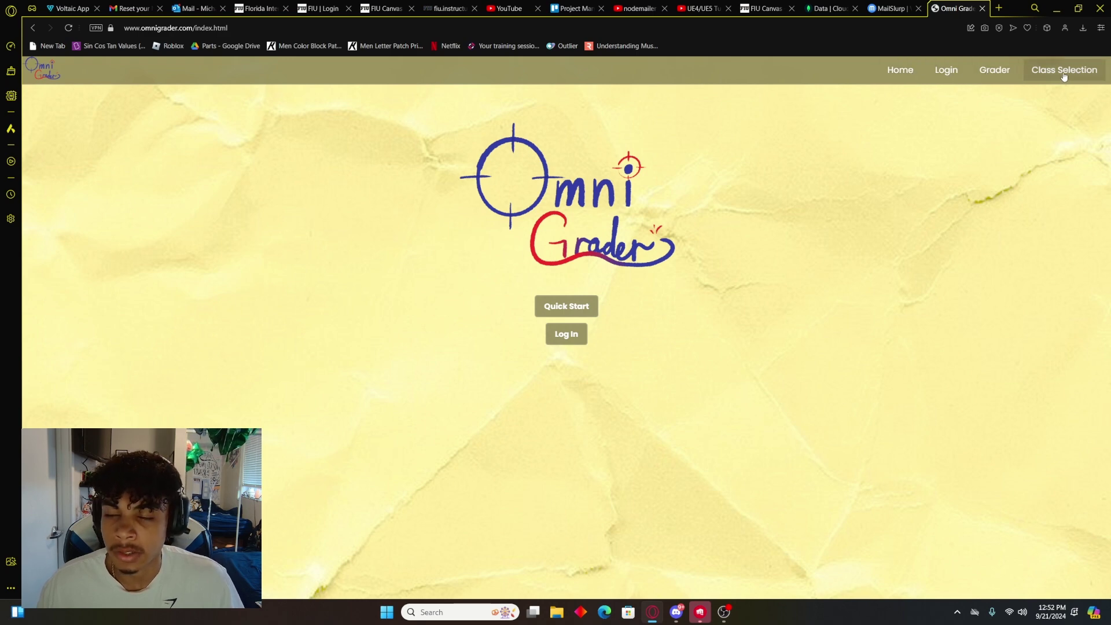
# Step: Open the login page, clear the autofilled email, turn off remember-me, and go to registration
pyautogui.click(572, 338)
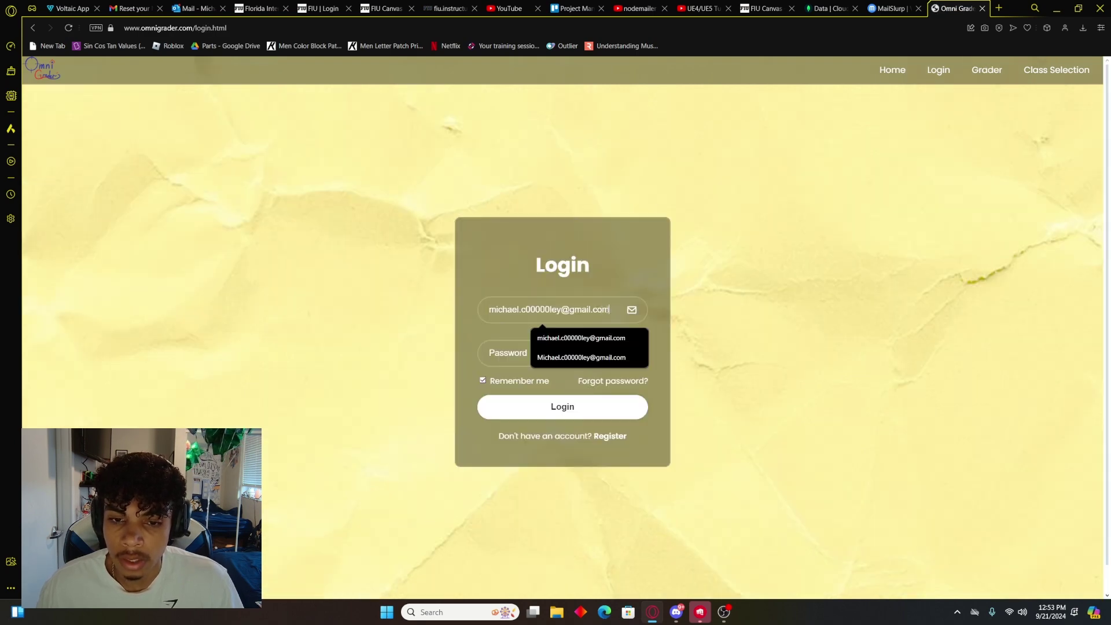
pyautogui.press('BackSpace')
pyautogui.click(562, 312)
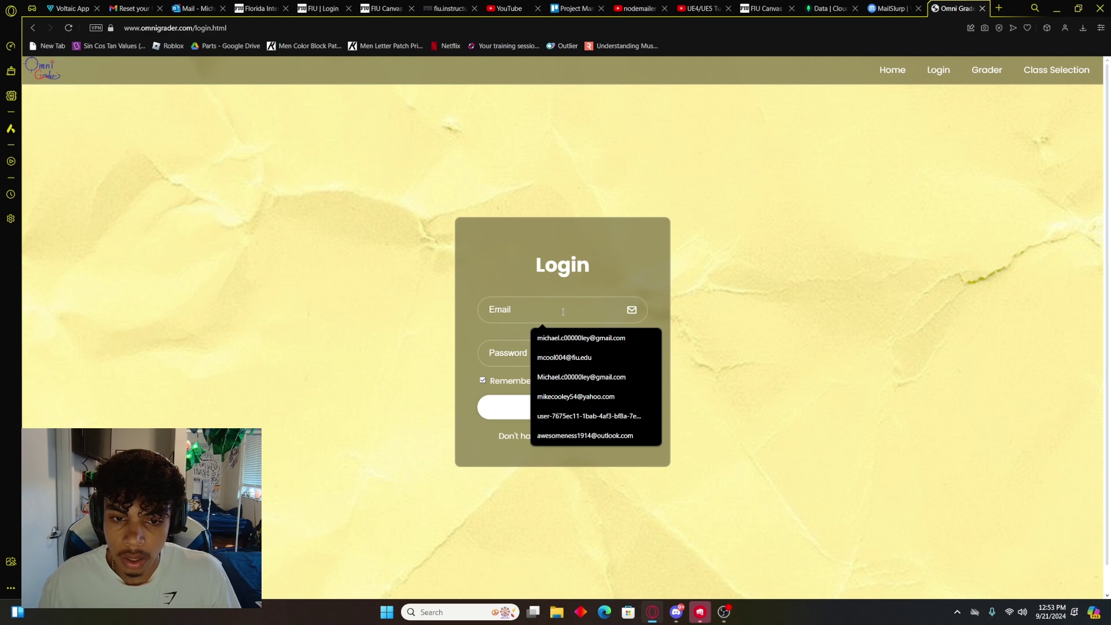
pyautogui.click(632, 271)
pyautogui.click(515, 386)
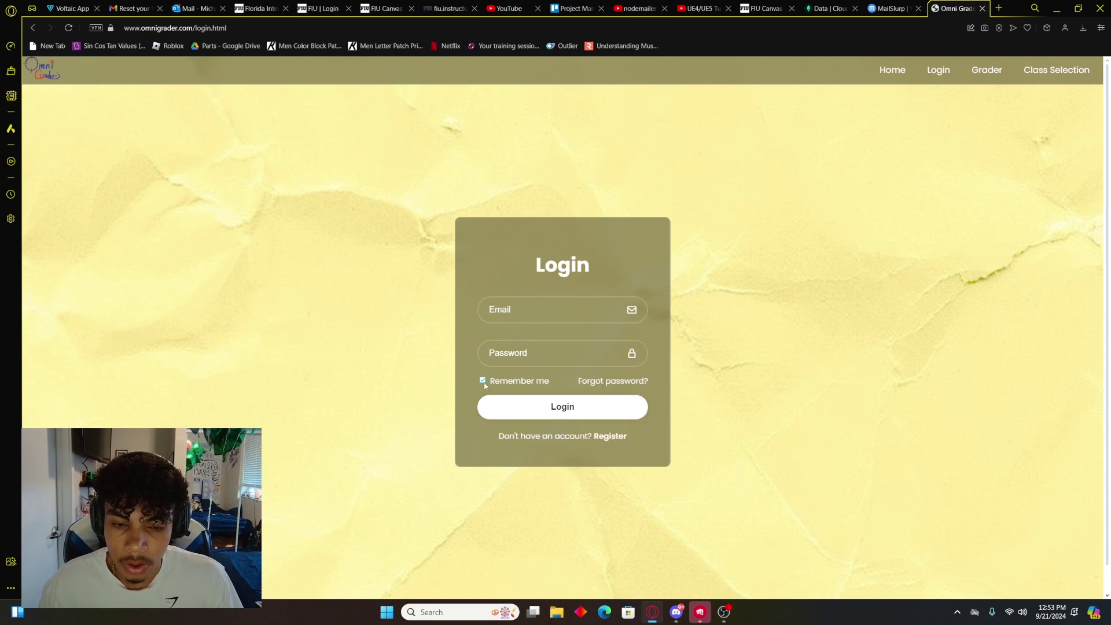
pyautogui.scroll(-1, 666, 376)
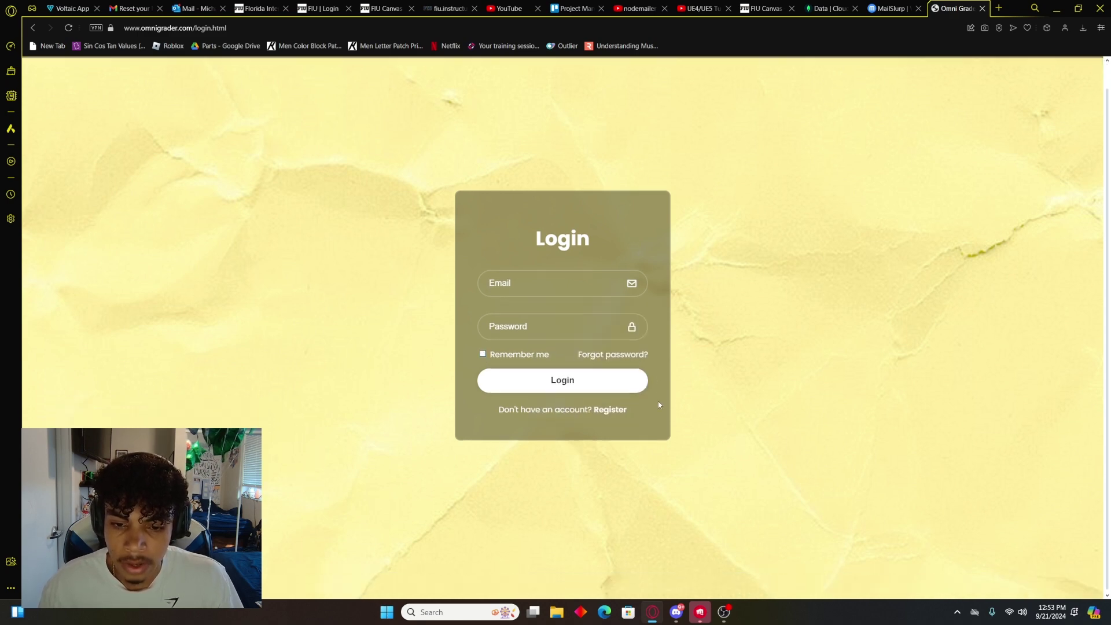
pyautogui.click(617, 410)
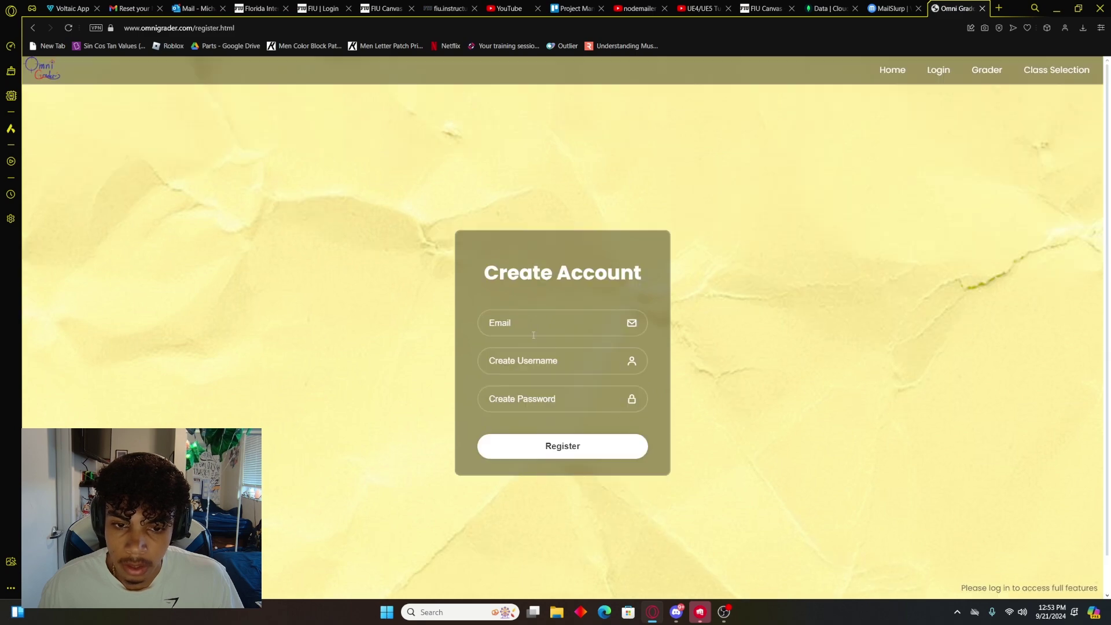
# Step: Fill the new account's email with the test inbox address and enter a username
pyautogui.click(544, 325)
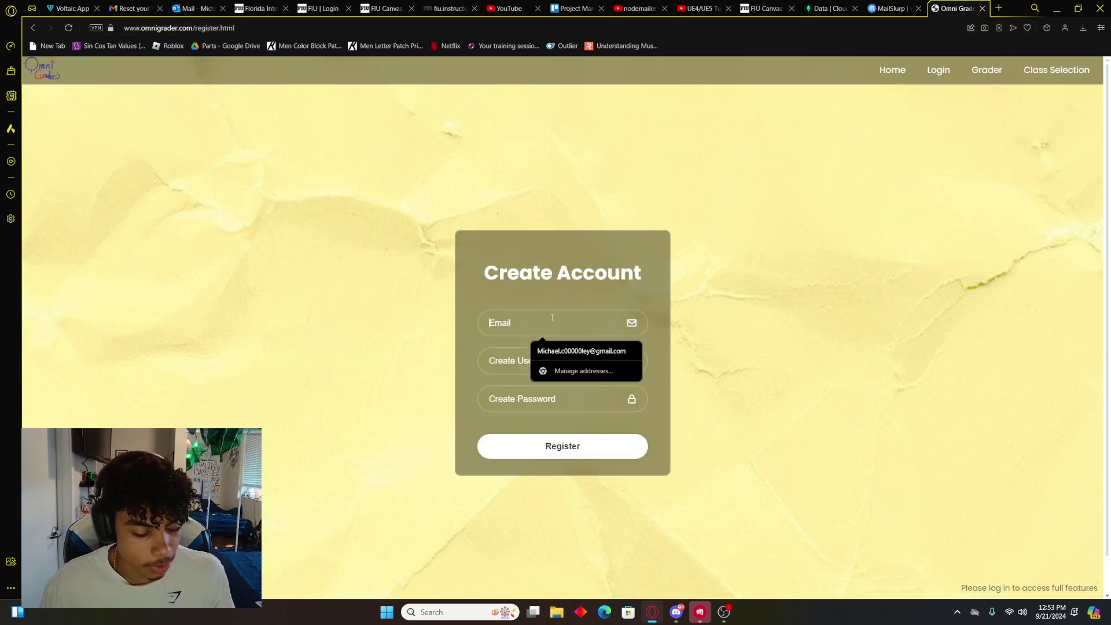
pyautogui.hotkey('ctrl', 'v')
pyautogui.click(517, 361)
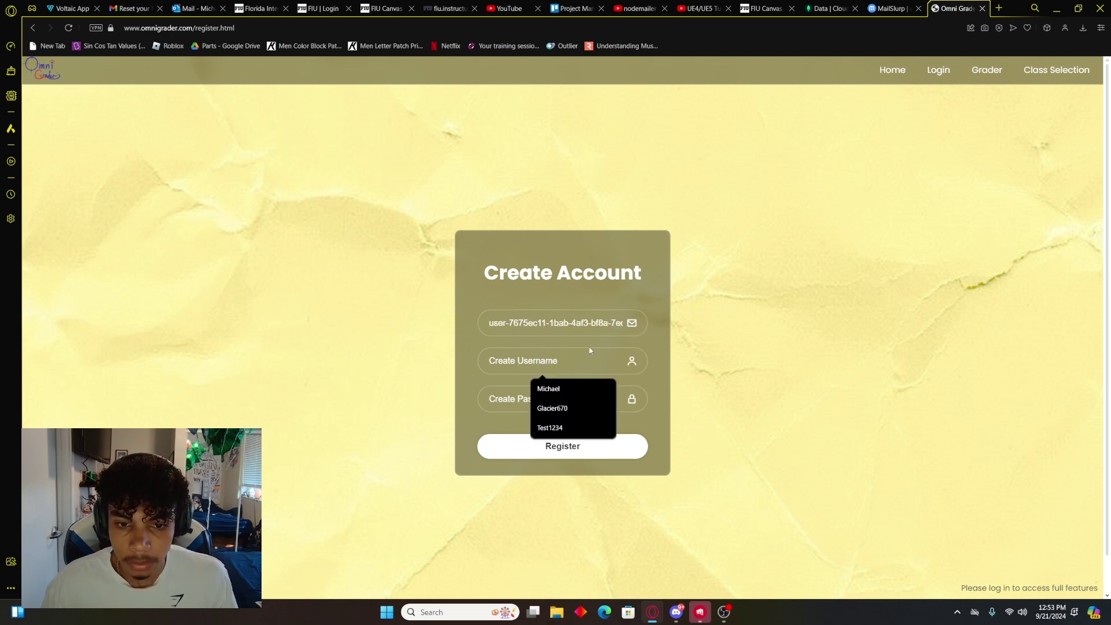
pyautogui.write('Tes')
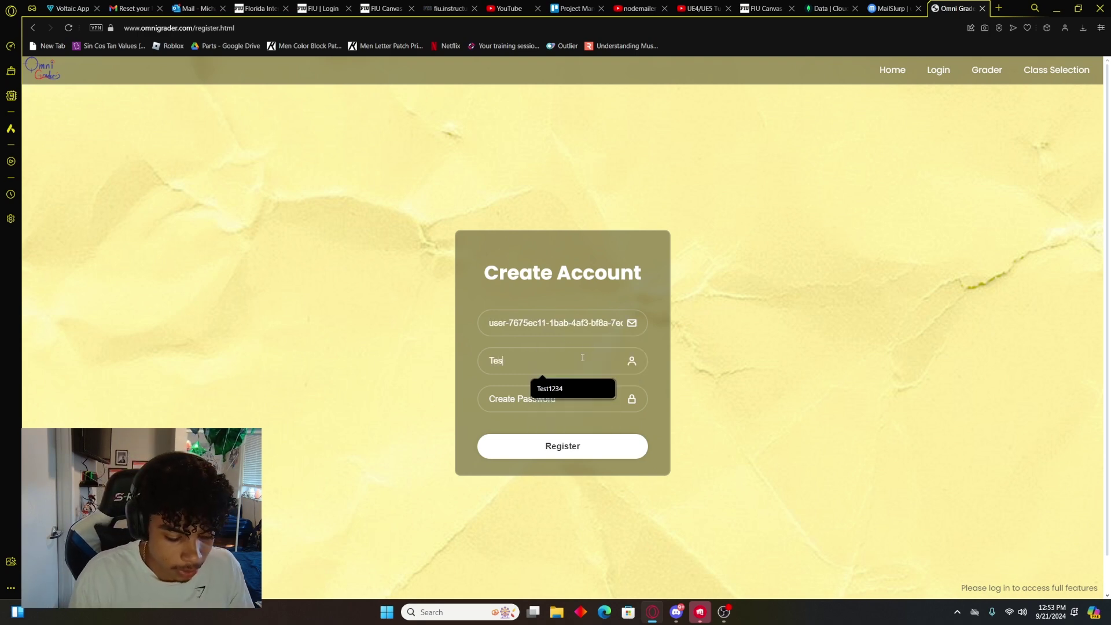
pyautogui.write('t1234')
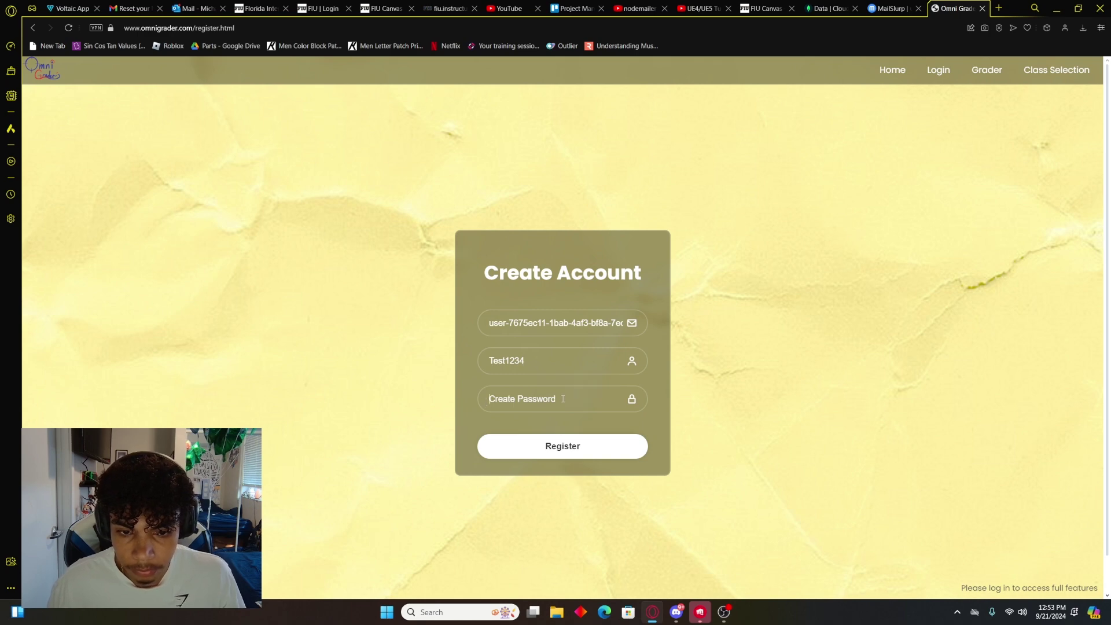
pyautogui.press('Return')
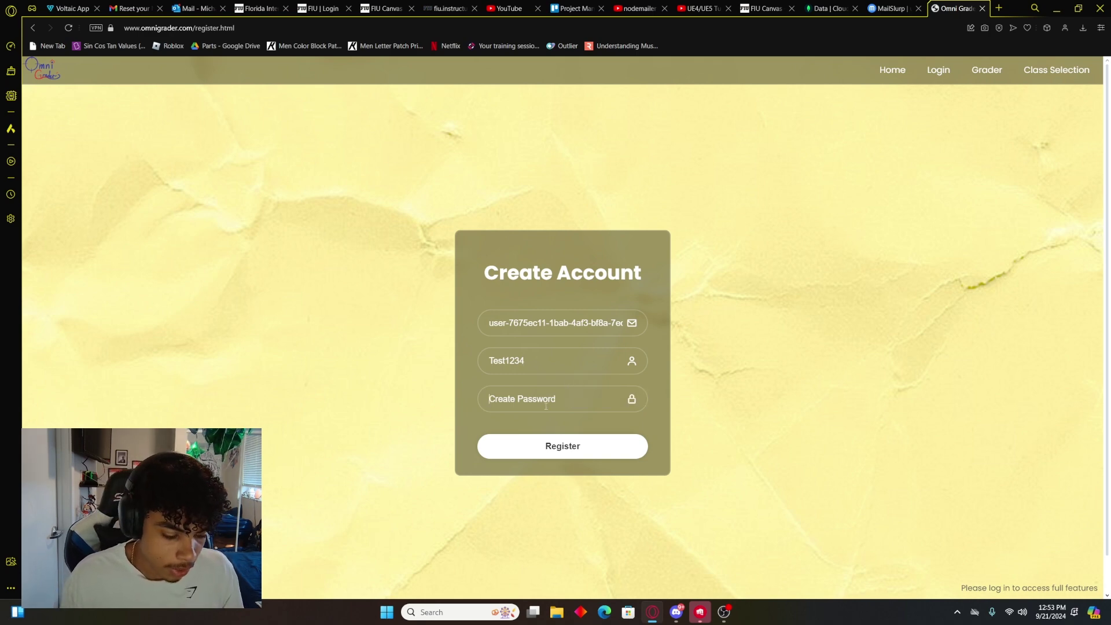
# Step: Enter a password, replace the rejected too-short one with a longer password, and register
pyautogui.write('Test')
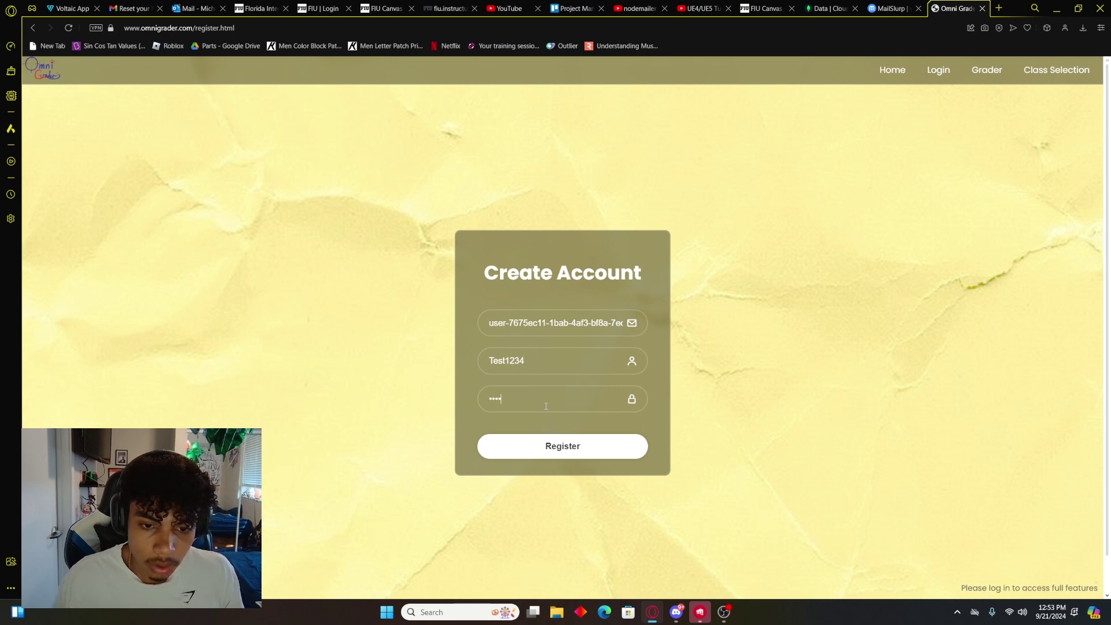
pyautogui.click(595, 449)
pyautogui.moveTo(527, 375); pyautogui.dragTo(441, 388)
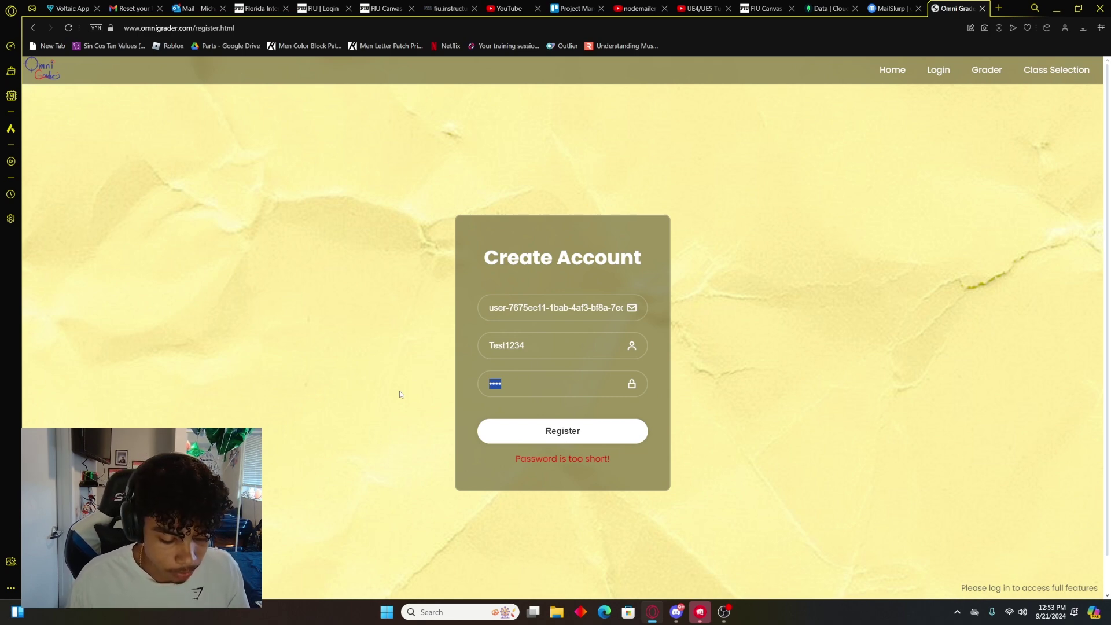
pyautogui.write('123456')
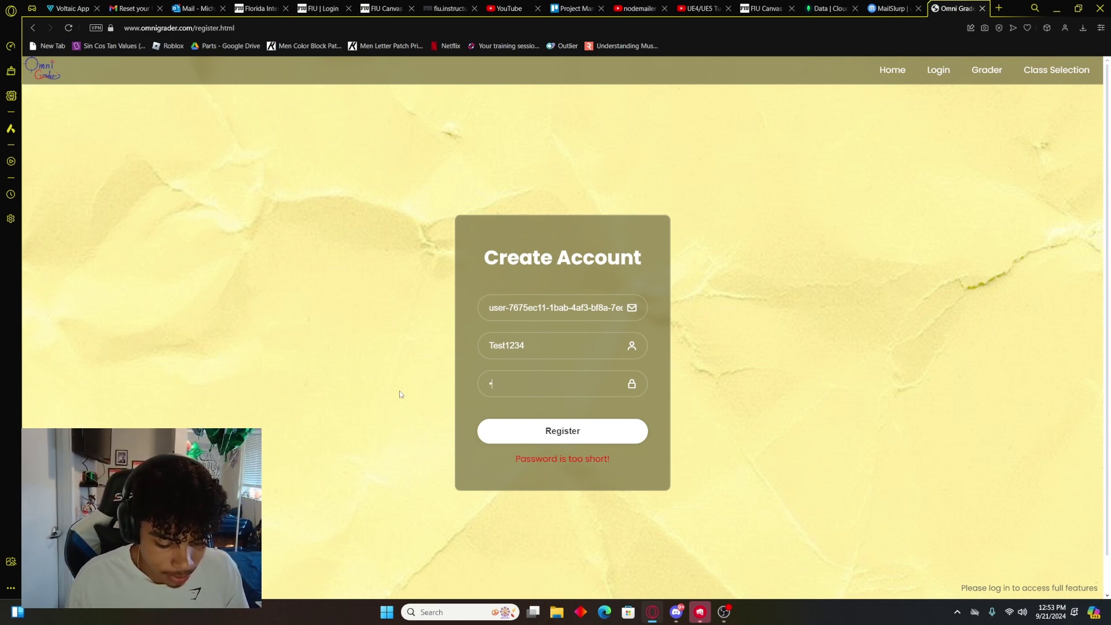
pyautogui.write('78')
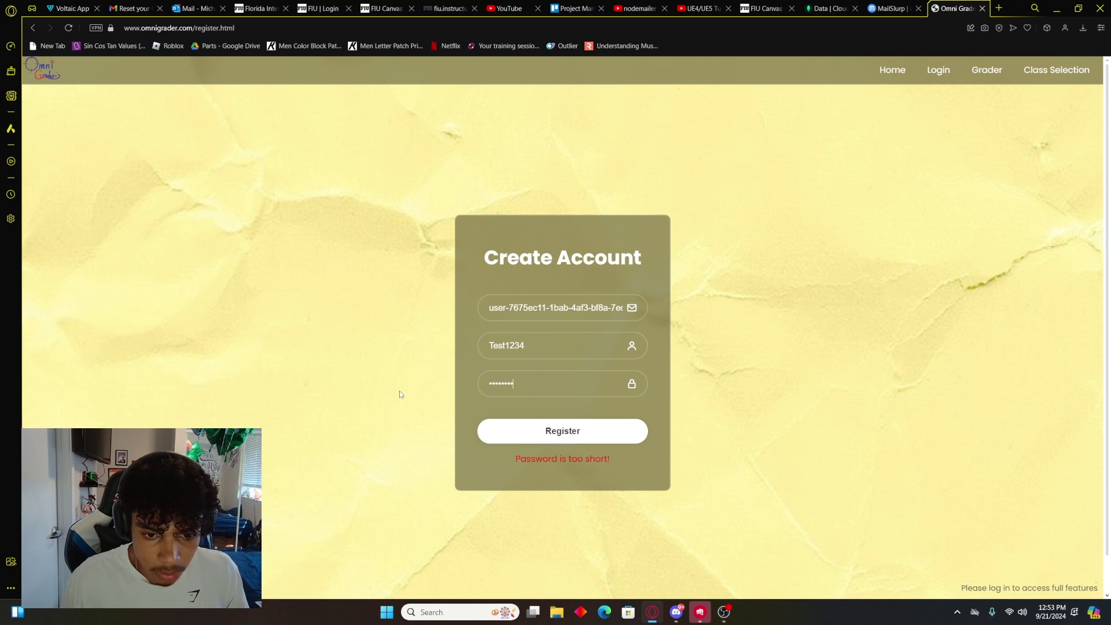
pyautogui.click(564, 433)
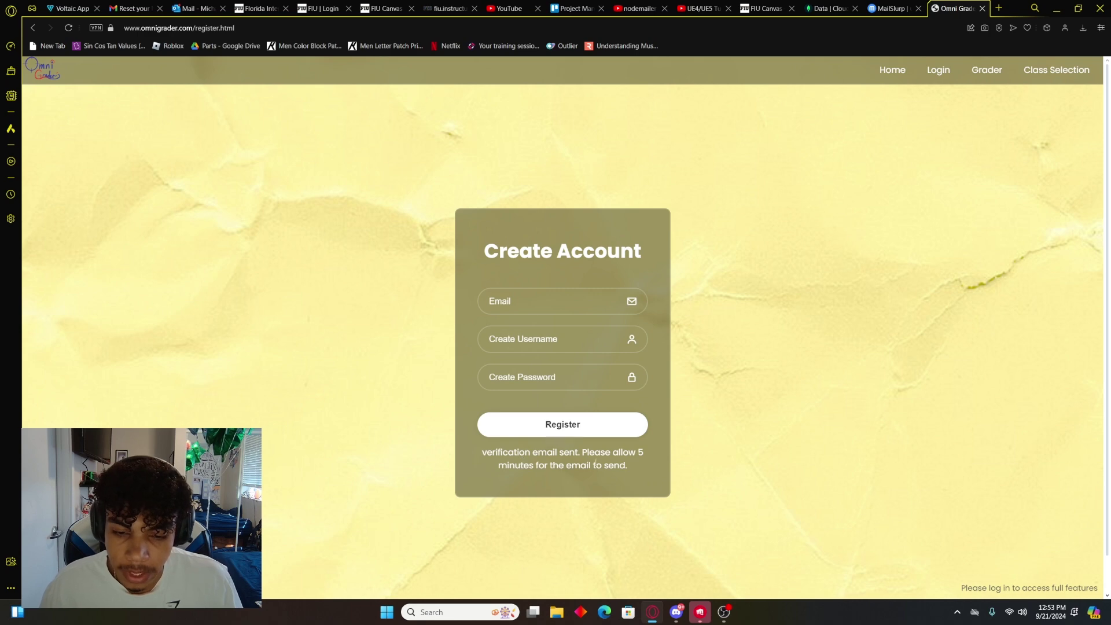
# Step: Open the Verify Your Email message in MailSlurp and load its 'here' link in a new tab
pyautogui.click(891, 10)
pyautogui.scroll(-1, 172, 160)
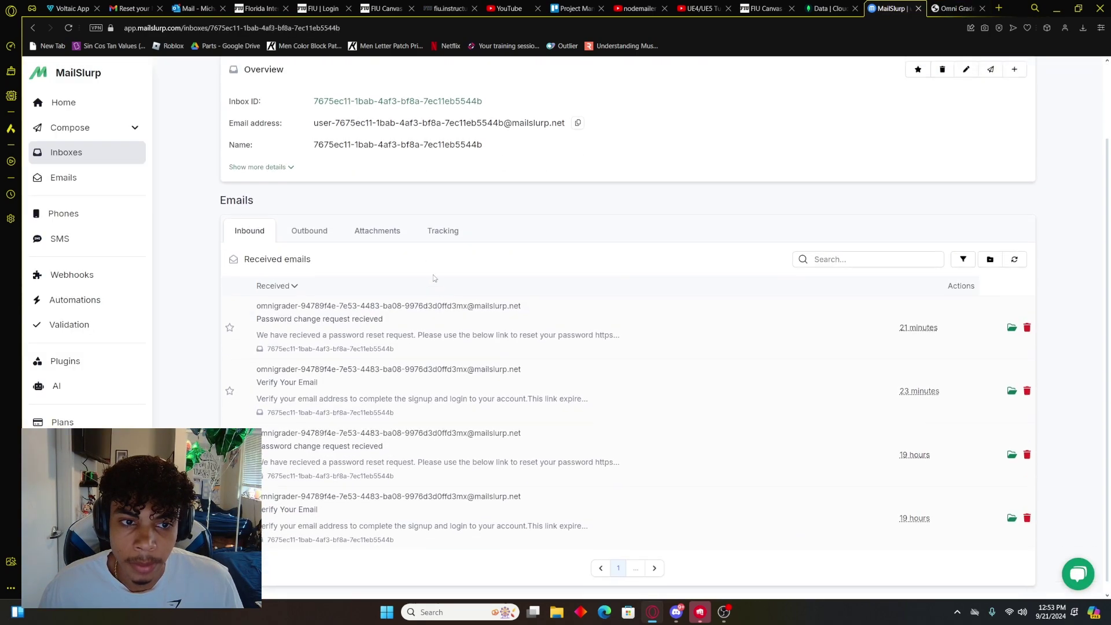
pyautogui.scroll(1, 171, 161)
pyautogui.scroll(-3, 397, 268)
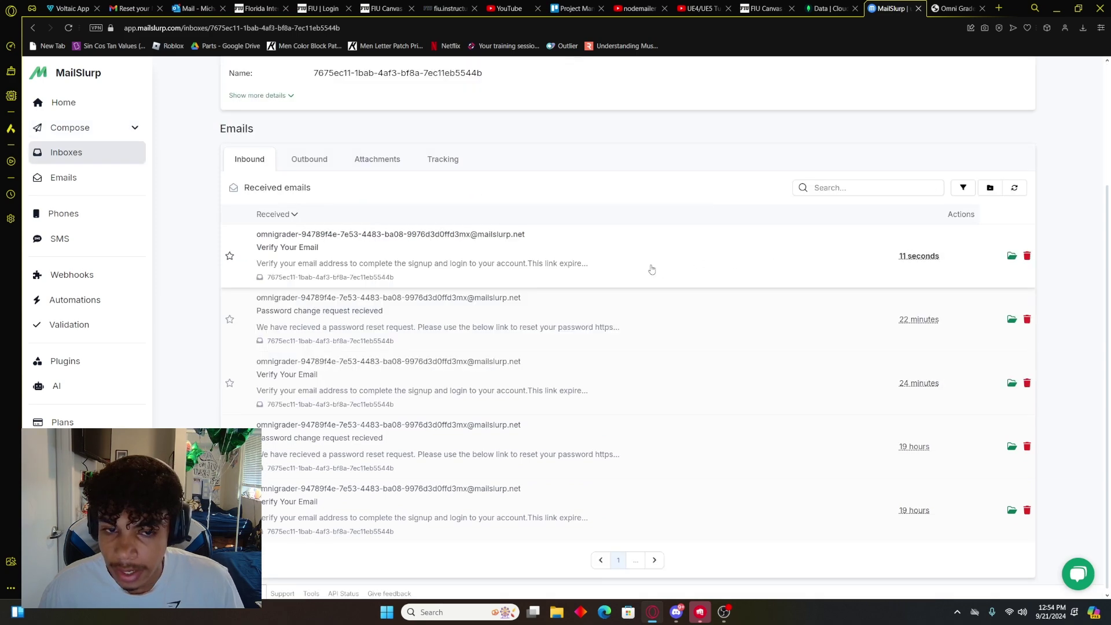
pyautogui.click(610, 260)
pyautogui.scroll(-1, 498, 296)
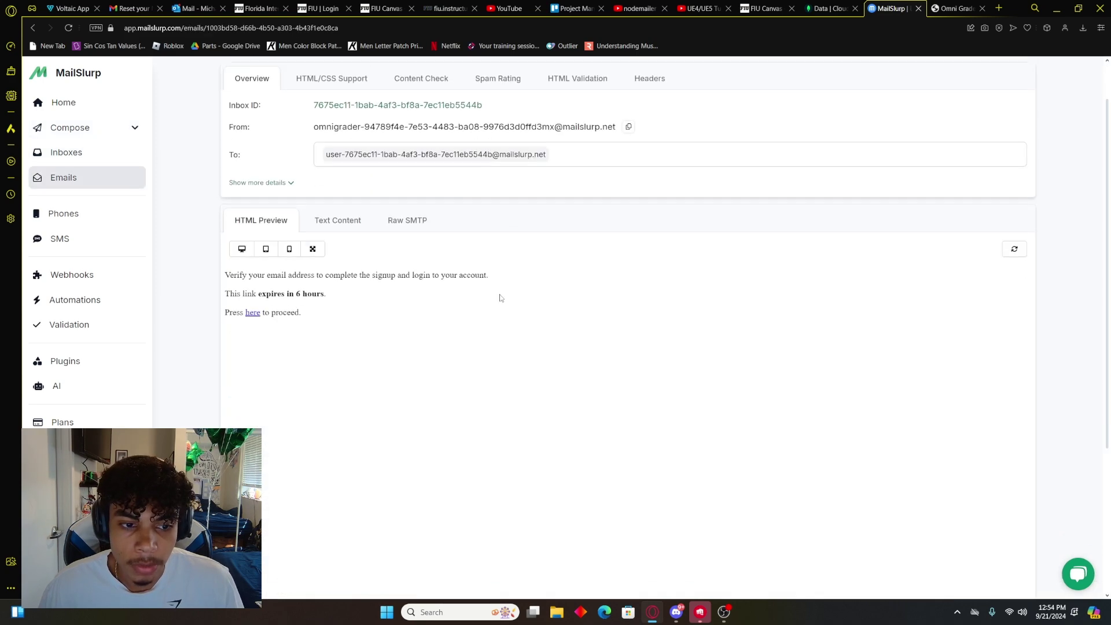
pyautogui.rightClick(256, 314)
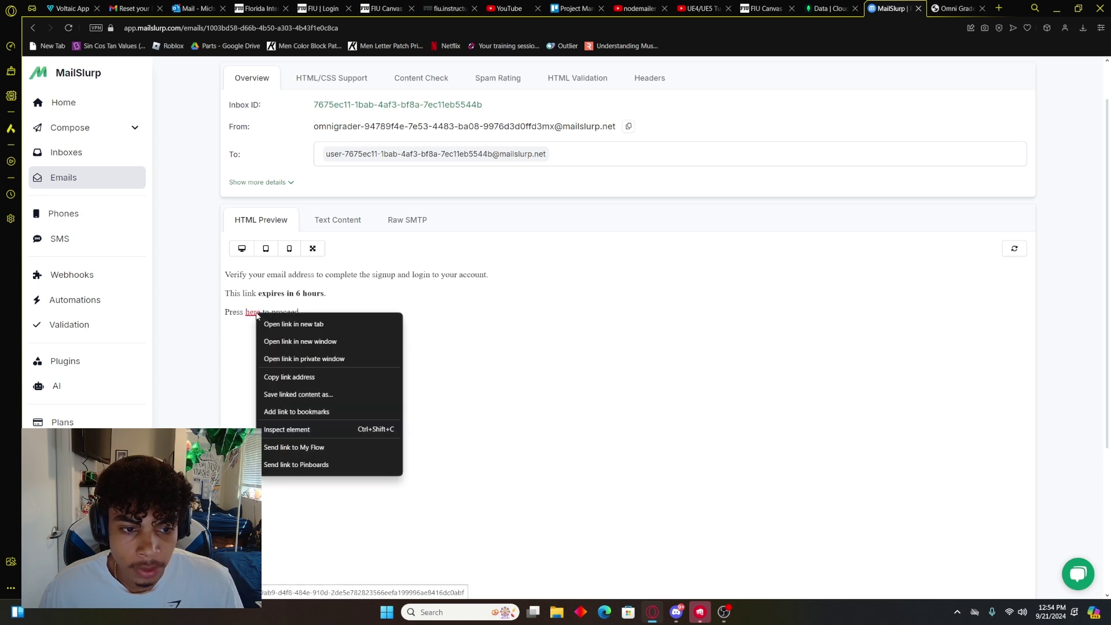
pyautogui.click(336, 328)
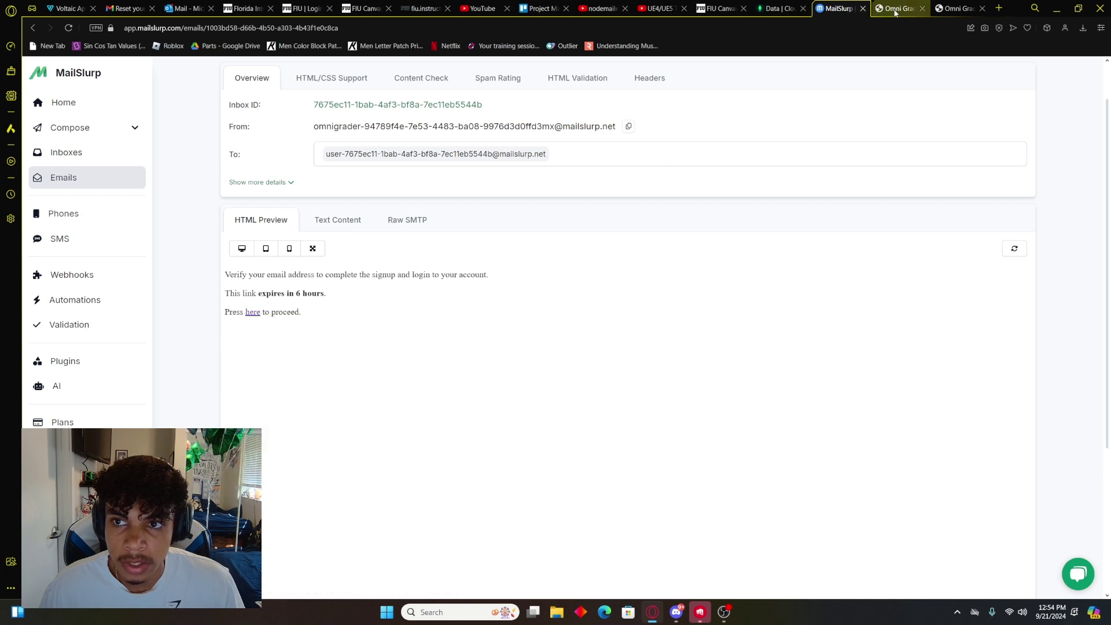
# Step: Check the Verification Complete page, then reopen the email's 'here' link in another new tab
pyautogui.click(896, 9)
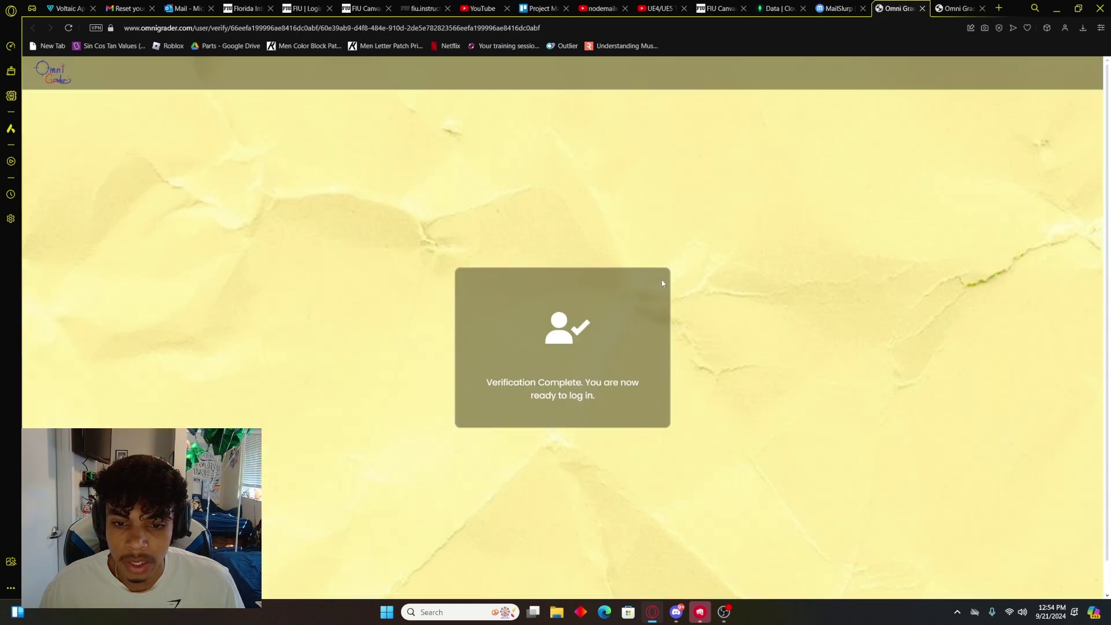
pyautogui.click(856, 12)
pyautogui.rightClick(252, 316)
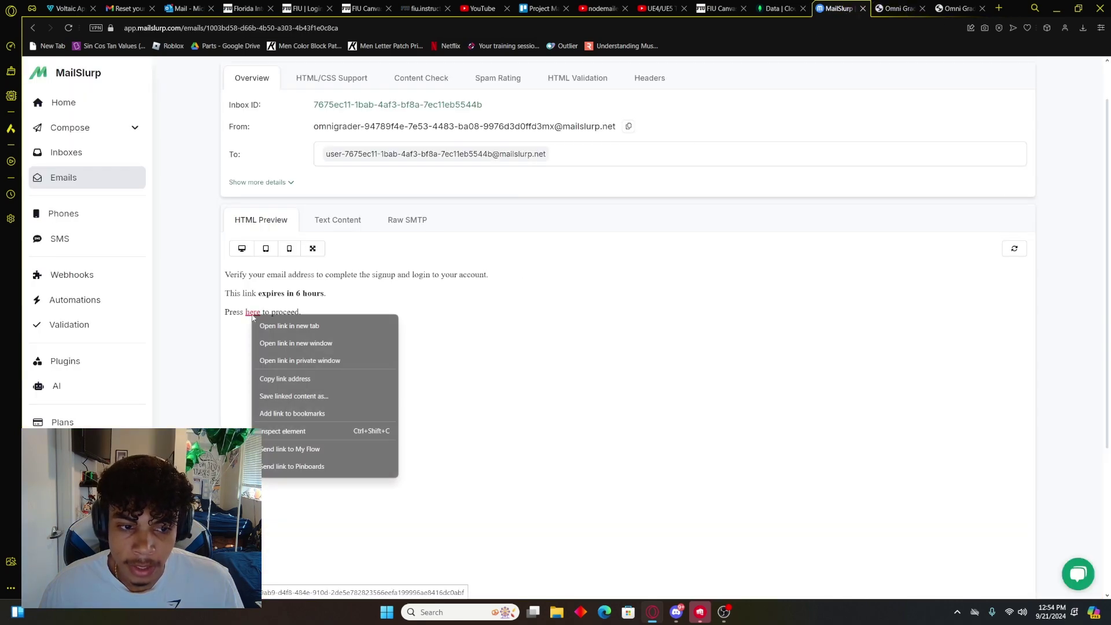
pyautogui.click(333, 326)
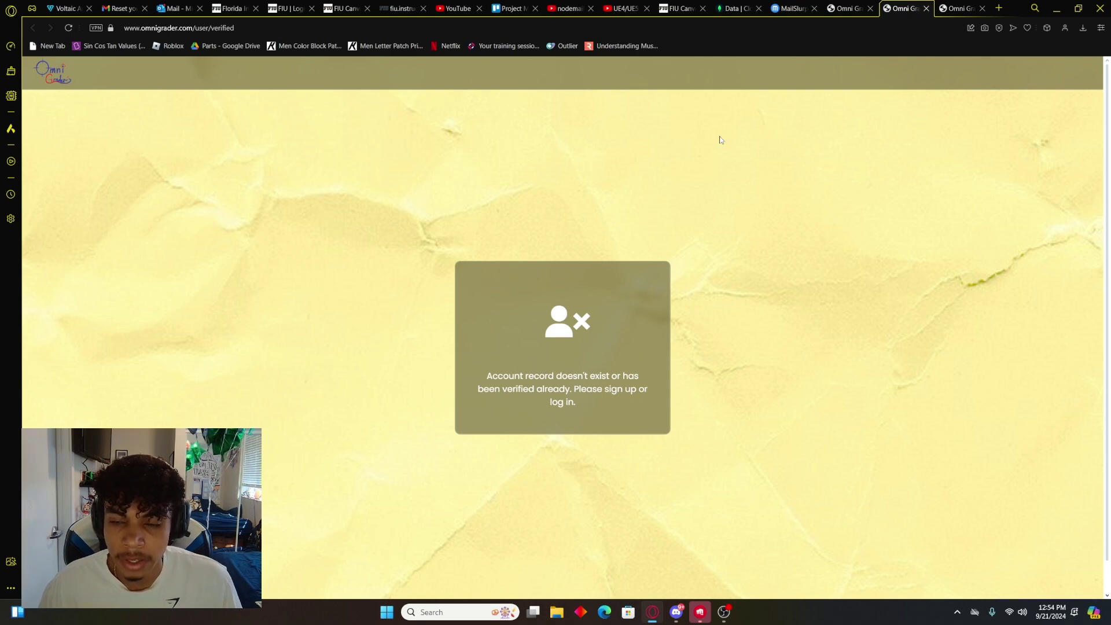
# Step: Close the error tab, log in with the test inbox address and its password, then go Home
pyautogui.hotkey('ctrl', 'w')
pyautogui.click(942, 77)
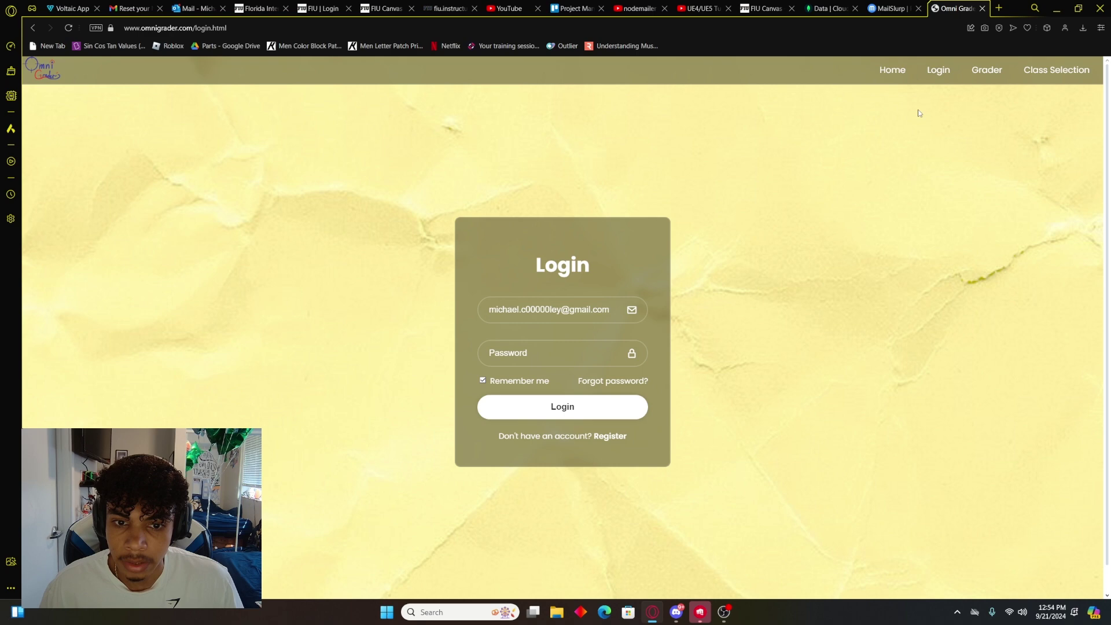
pyautogui.press('Tab')
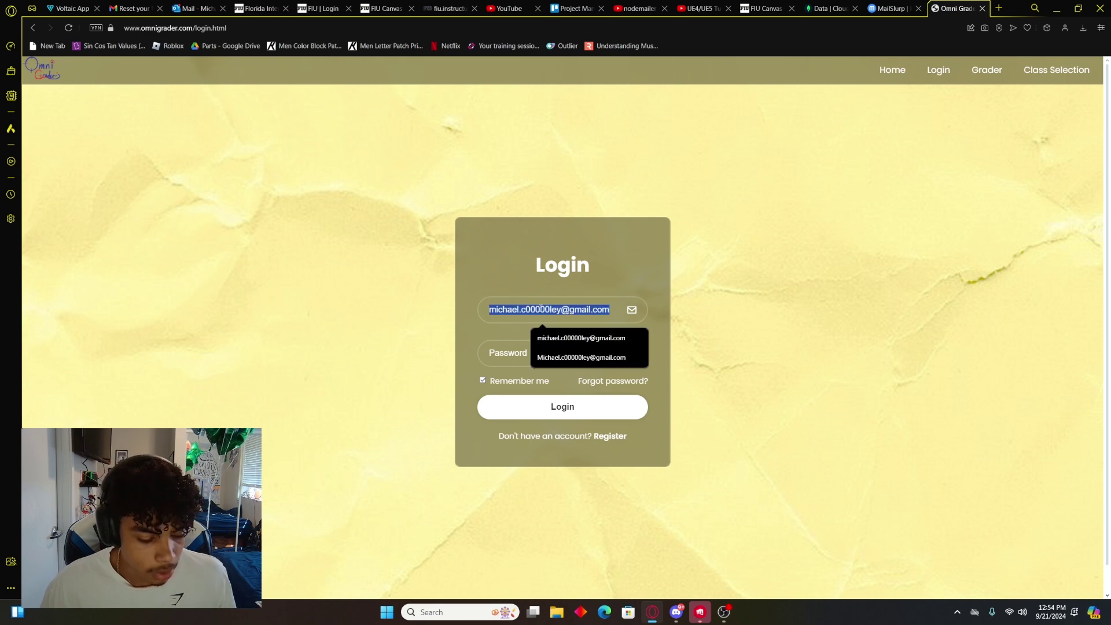
pyautogui.hotkey('ctrl', 'v')
pyautogui.click(588, 350)
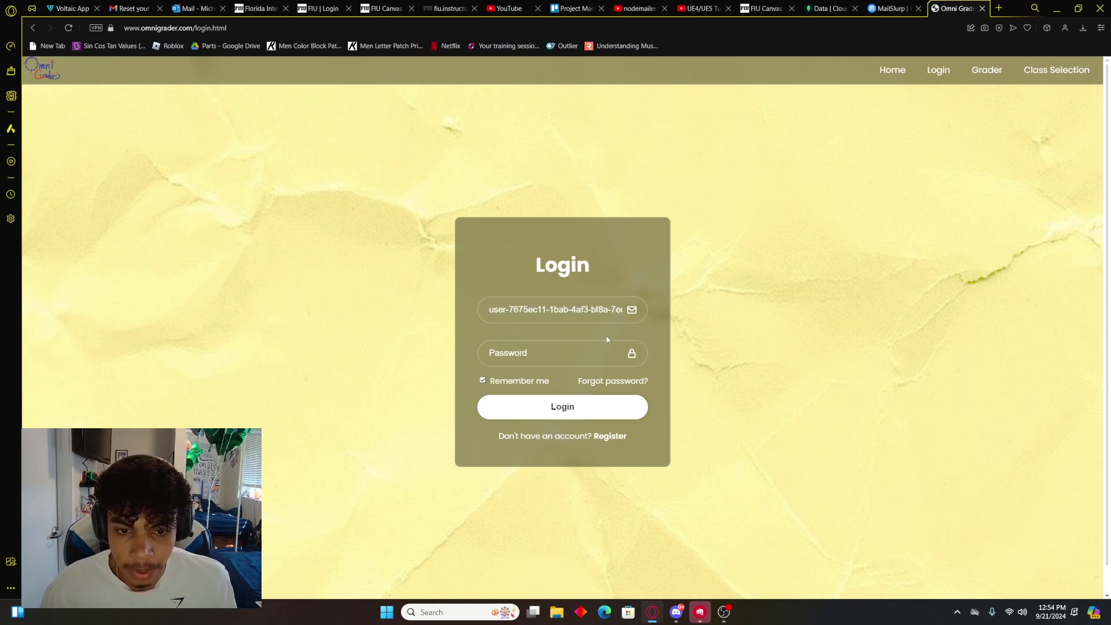
pyautogui.write('****')
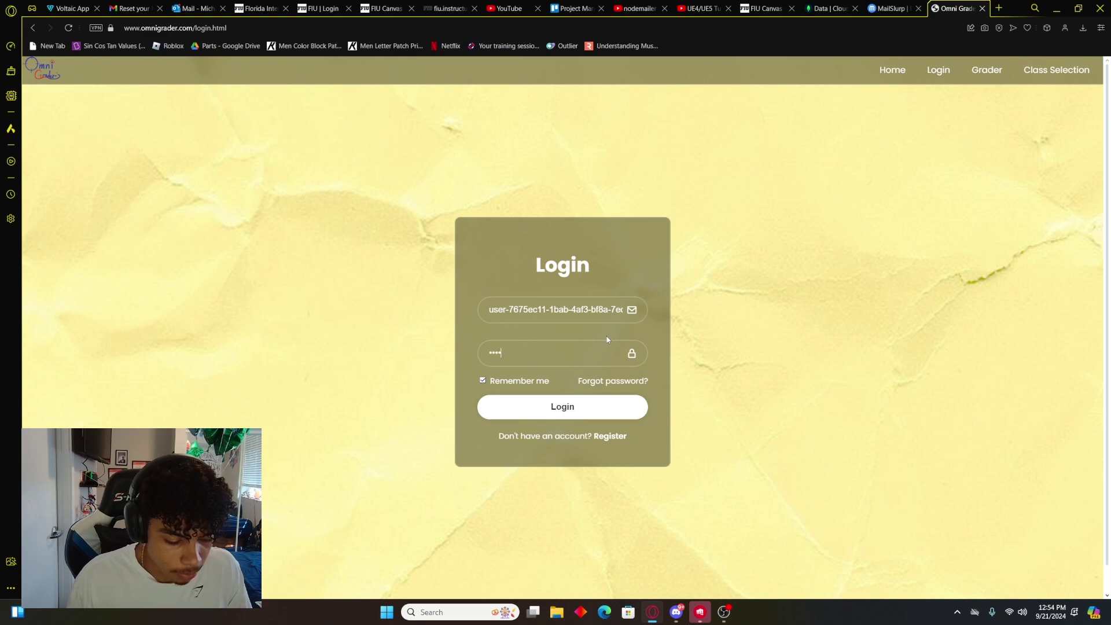
pyautogui.write('*****')
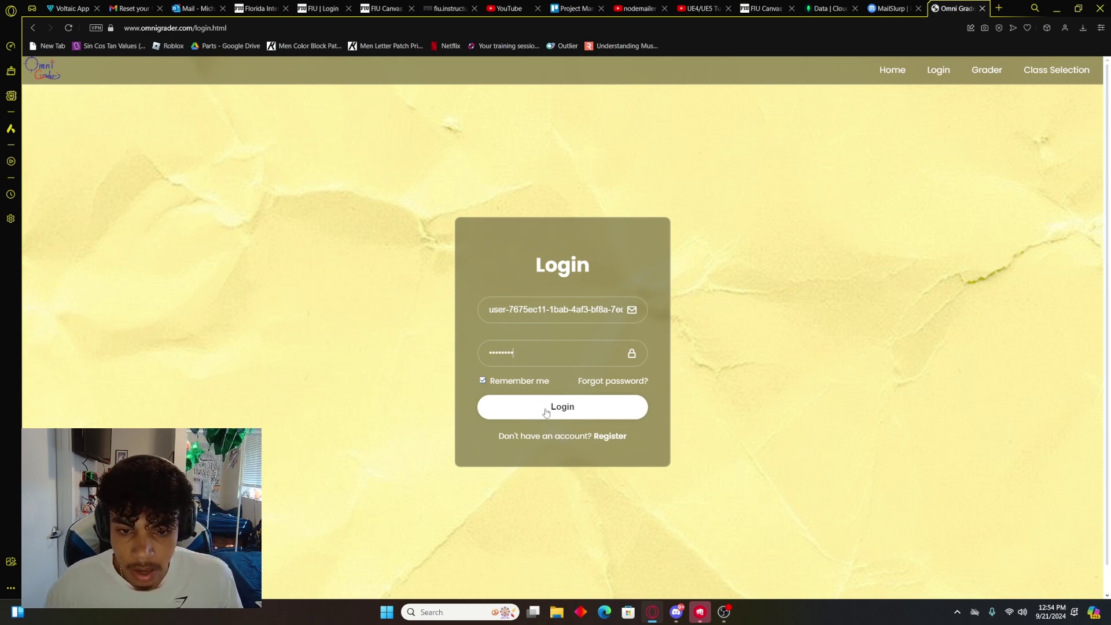
pyautogui.click(546, 410)
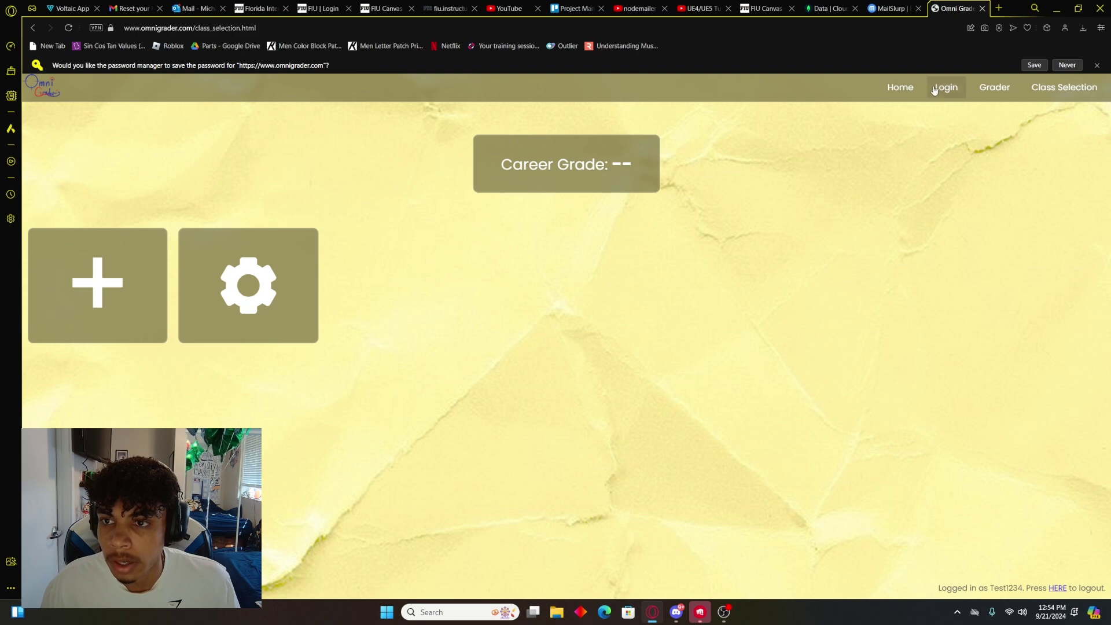
pyautogui.click(904, 96)
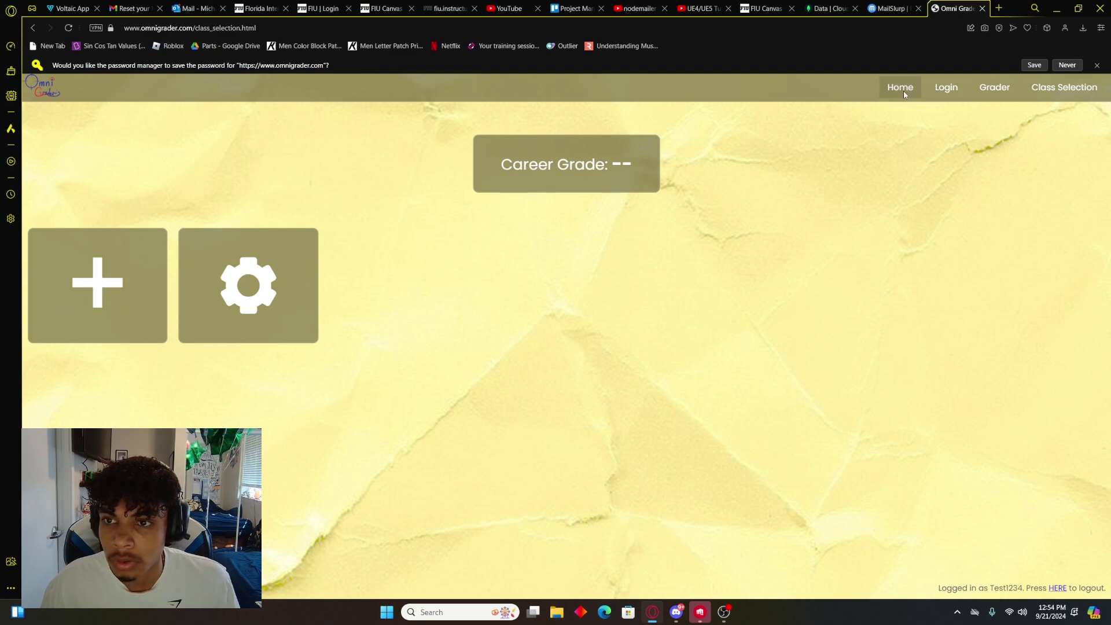
# Step: Submit a 'Forgot password?' reset request using the pasted test inbox address
pyautogui.click(561, 350)
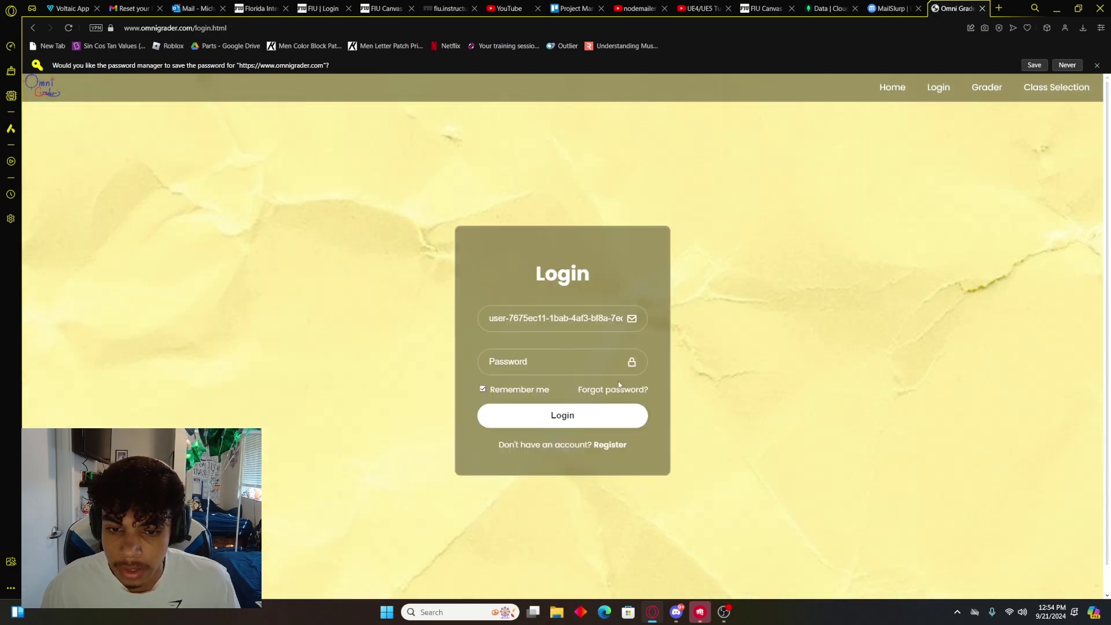
pyautogui.click(620, 391)
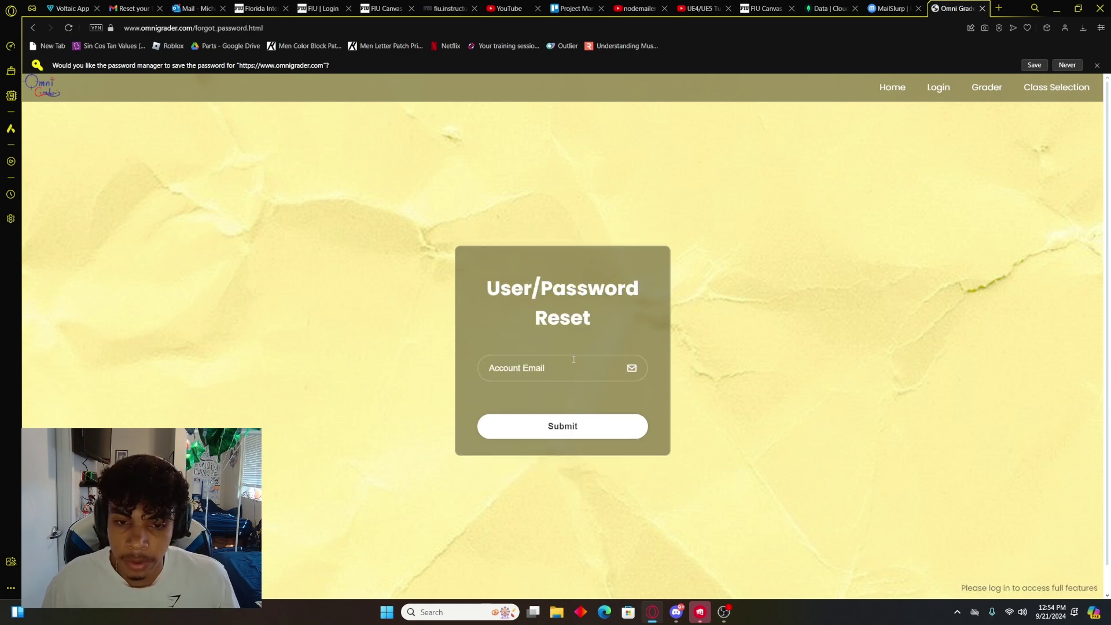
pyautogui.click(574, 360)
pyautogui.hotkey('ctrl', 'v')
pyautogui.click(593, 428)
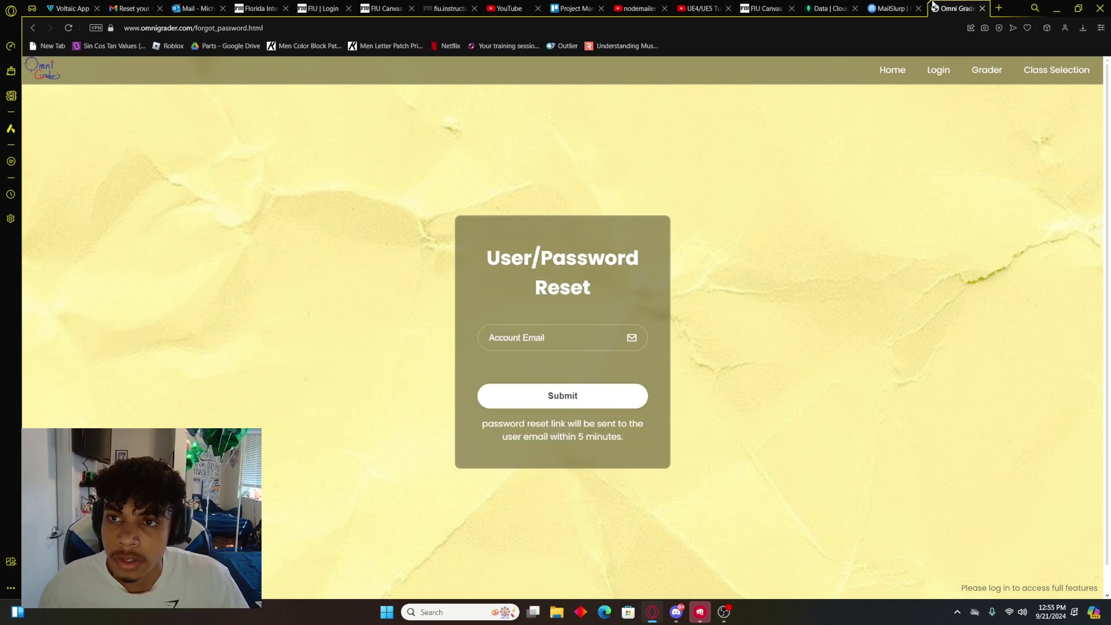
# Step: Copy the reset link from the newest MailSlurp email and paste it into a new tab
pyautogui.click(892, 8)
pyautogui.click(83, 162)
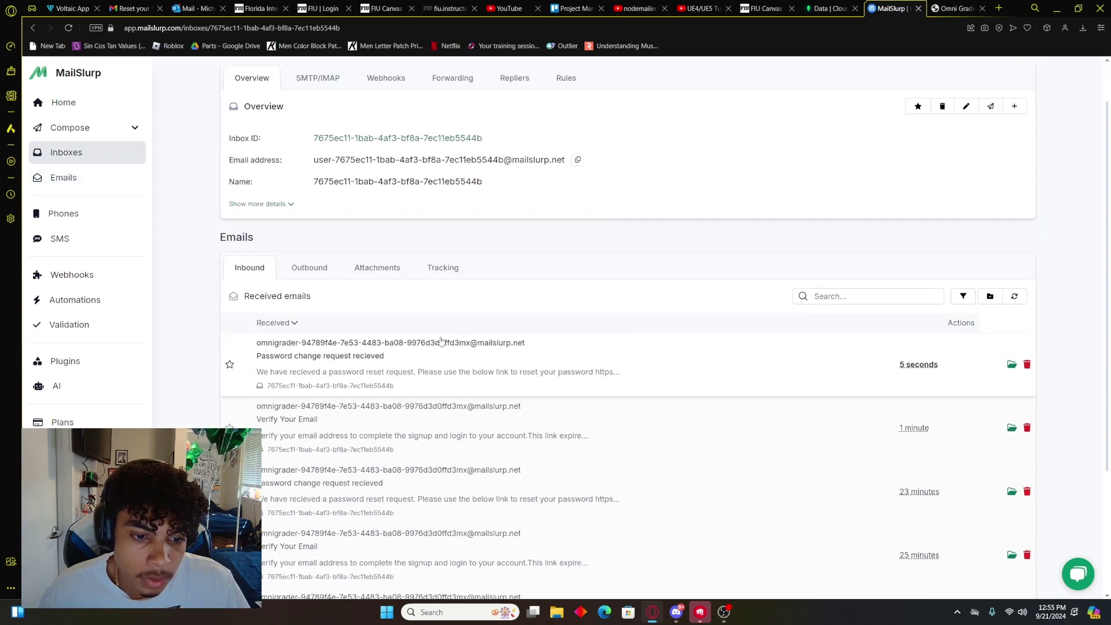
pyautogui.click(499, 348)
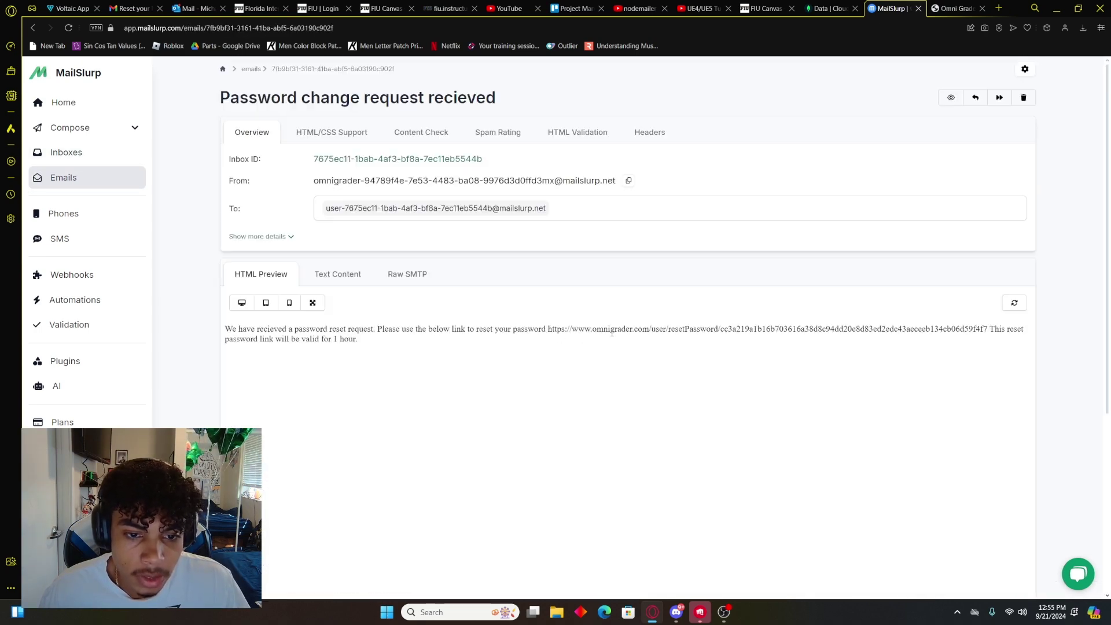
pyautogui.moveTo(549, 331); pyautogui.dragTo(987, 344)
pyautogui.hotkey('ctrl', 'c')
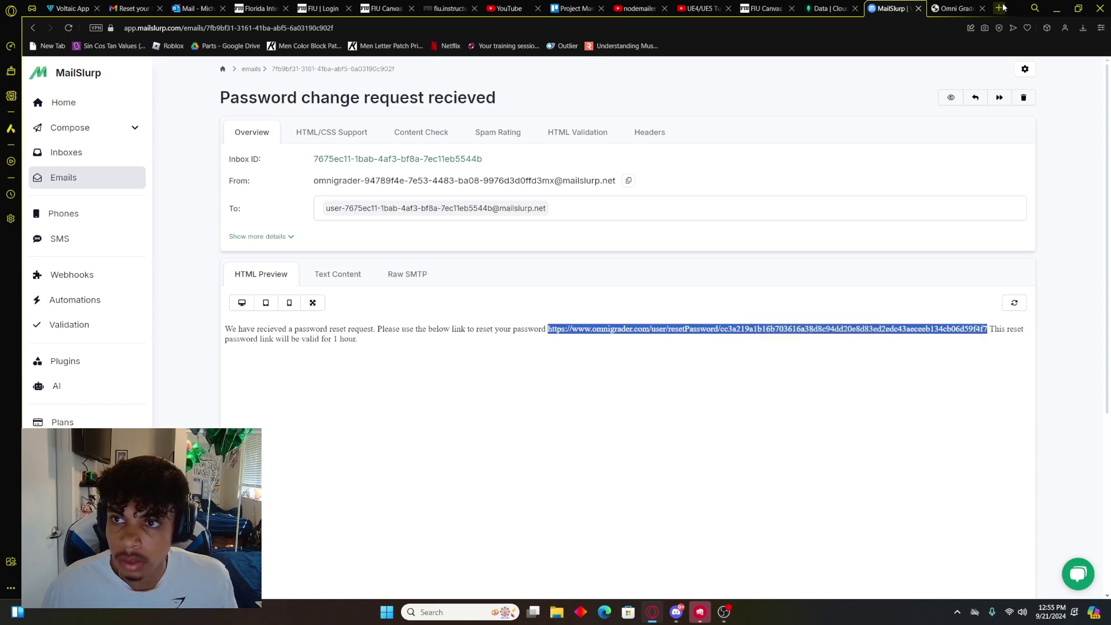
pyautogui.click(999, 8)
pyautogui.hotkey('ctrl', 'v')
# Step: Set a new password from Opera's strong suggestion, correct Confirm Password, submit, and close the tab
pyautogui.press('Return')
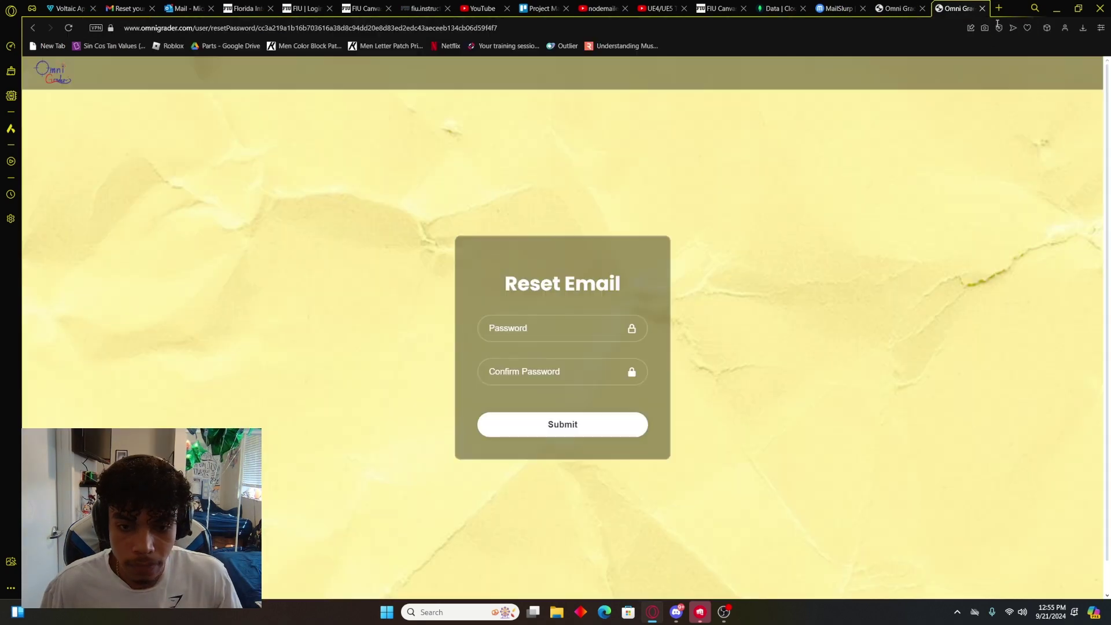
pyautogui.click(580, 319)
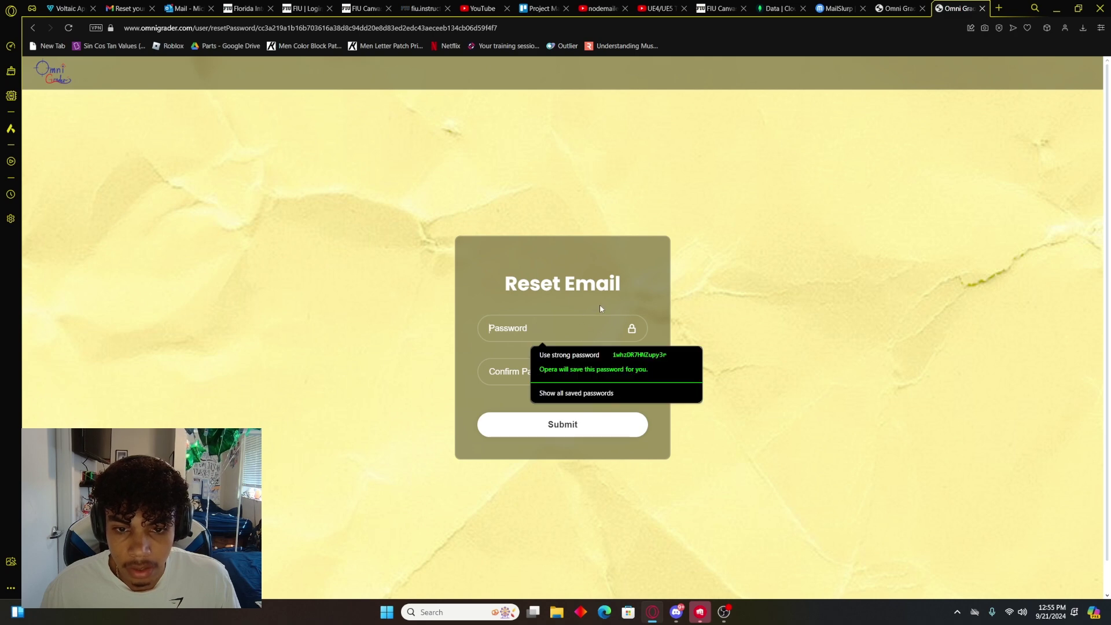
pyautogui.click(546, 337)
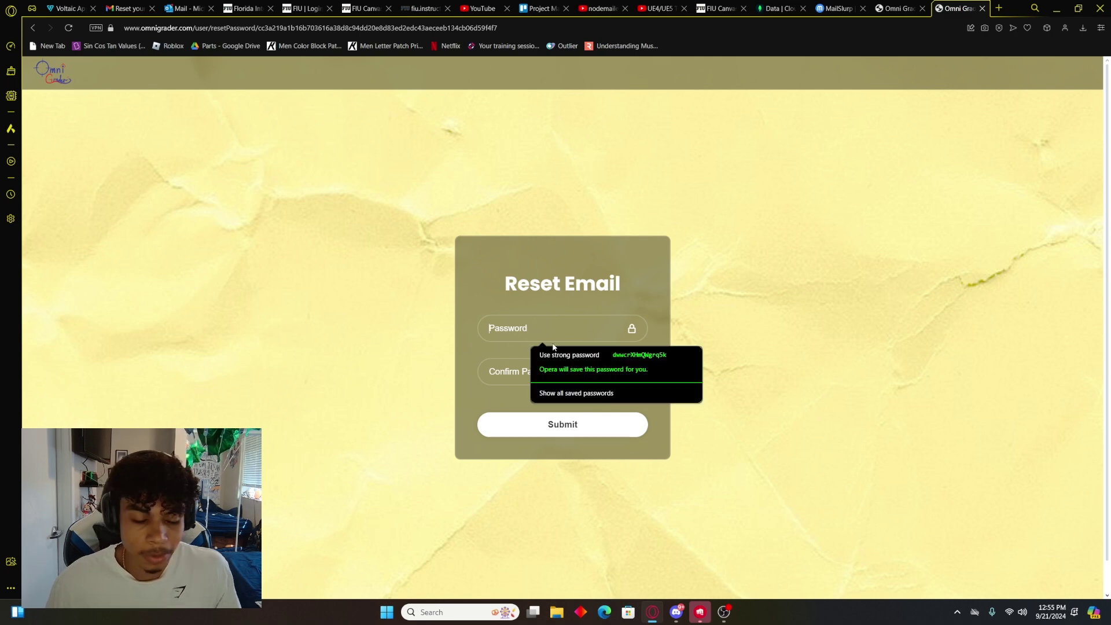
pyautogui.click(615, 354)
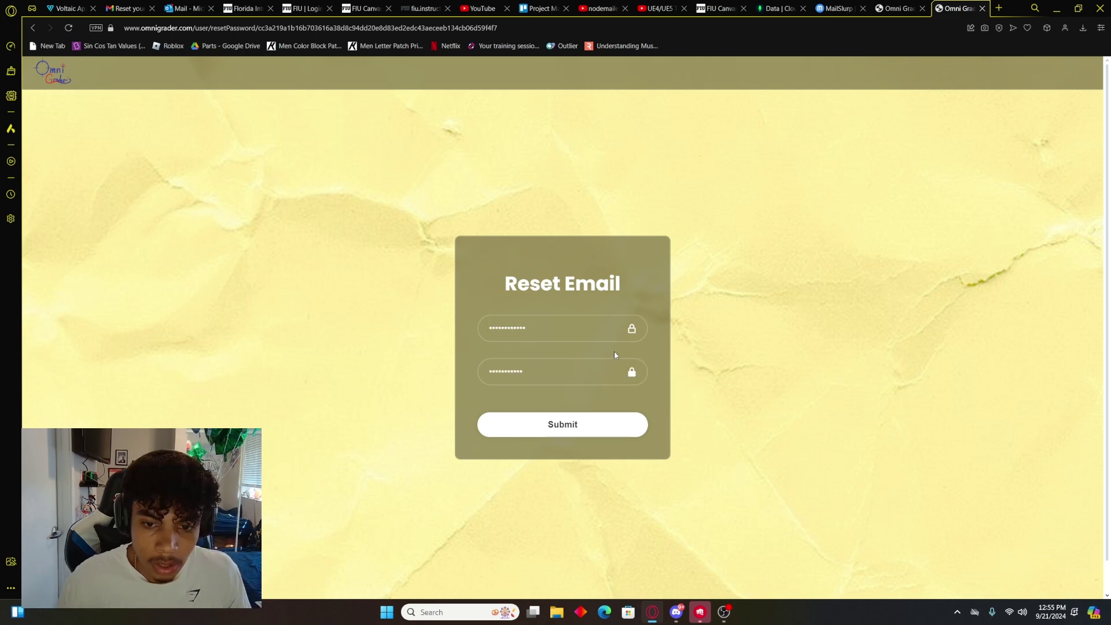
pyautogui.click(597, 431)
pyautogui.write('1')
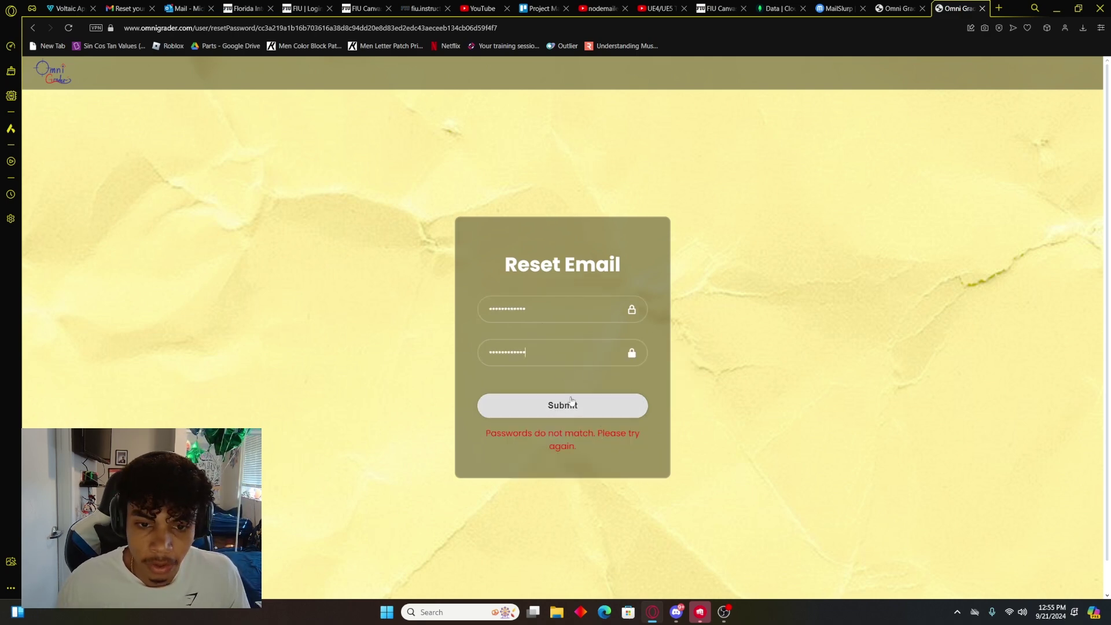
pyautogui.click(571, 401)
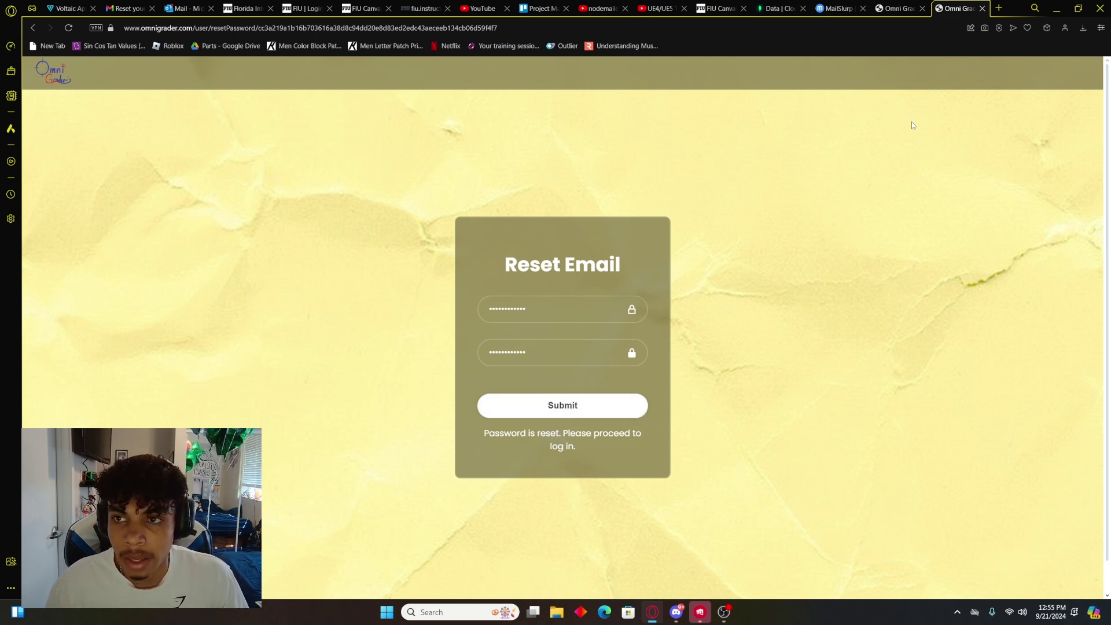
pyautogui.click(982, 8)
# Step: Log in with the new password, clearing and retrying after the invalid-password error
pyautogui.click(955, 8)
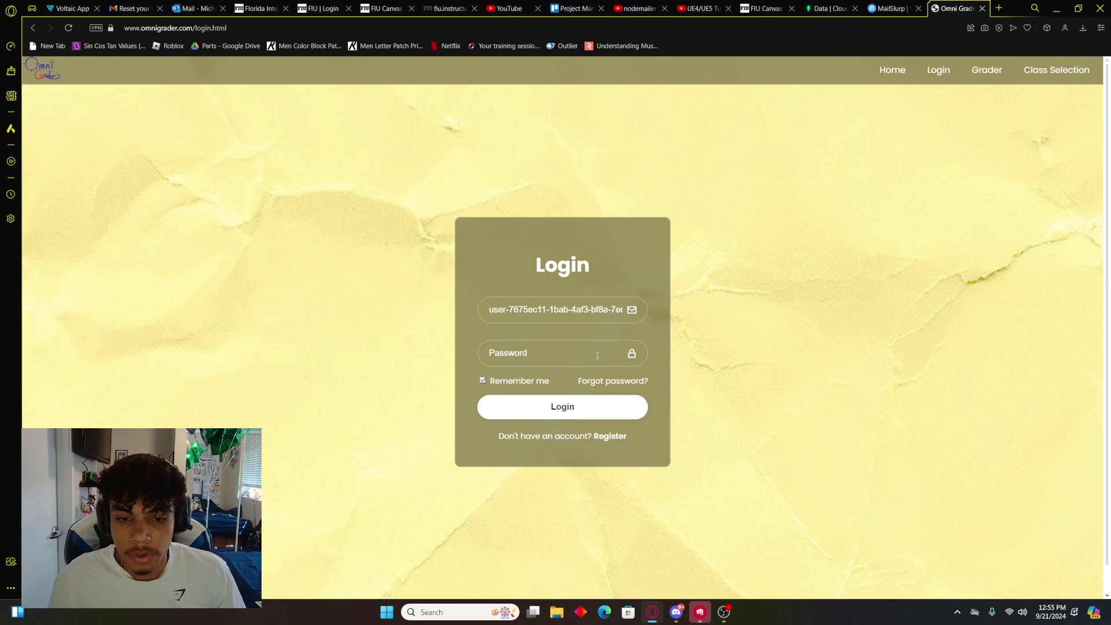
pyautogui.click(597, 355)
pyautogui.write('••••')
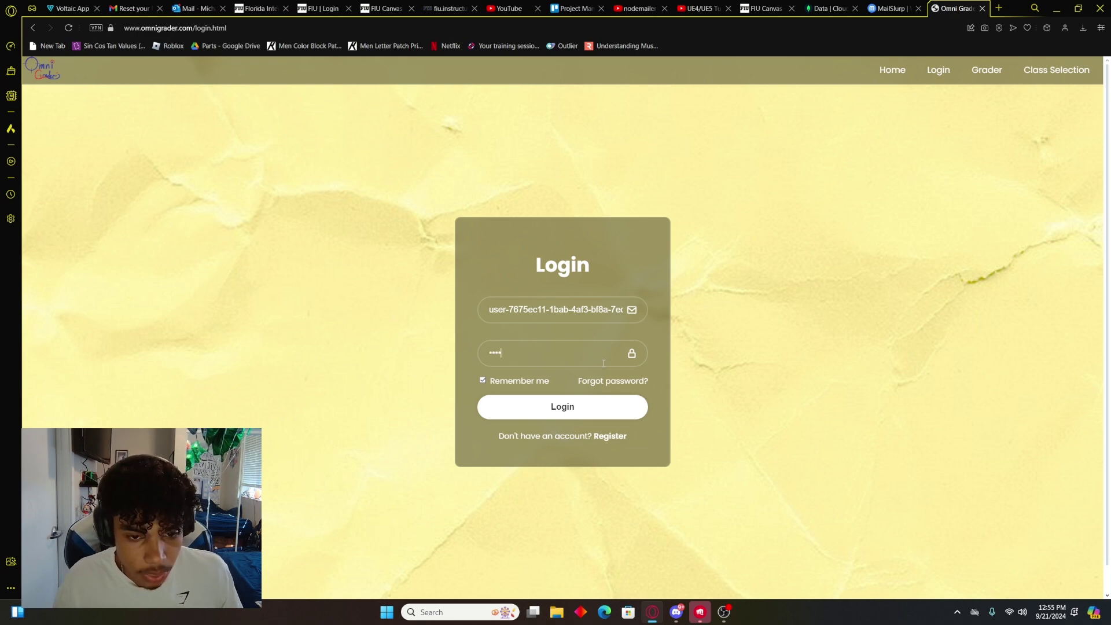
pyautogui.write('••••')
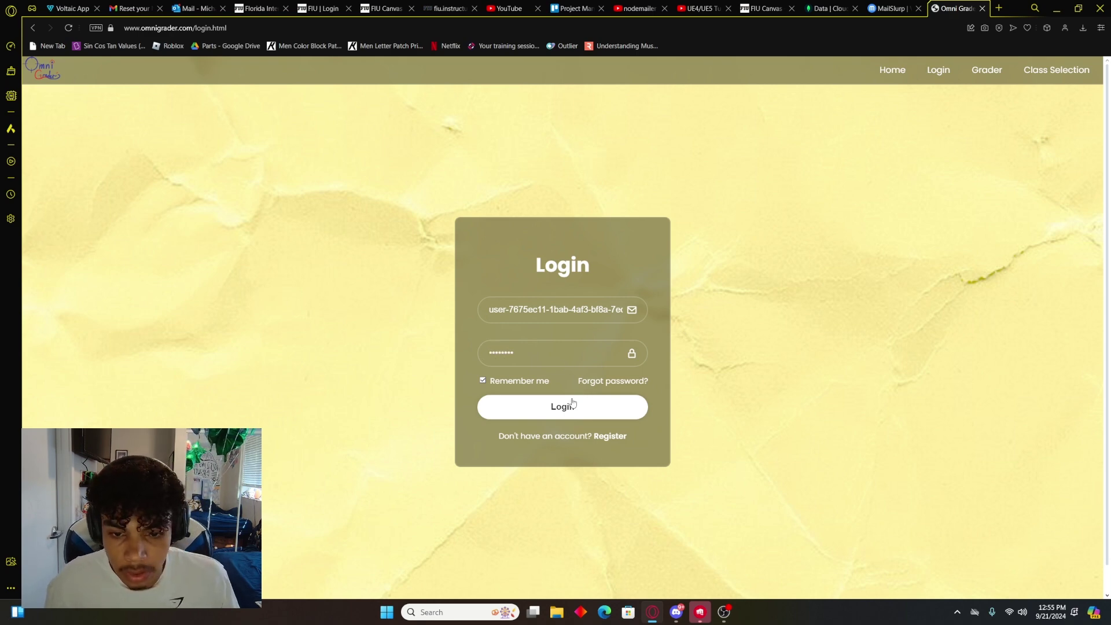
pyautogui.click(573, 404)
pyautogui.hotkey('ctrl', 'a')
pyautogui.press('BackSpace')
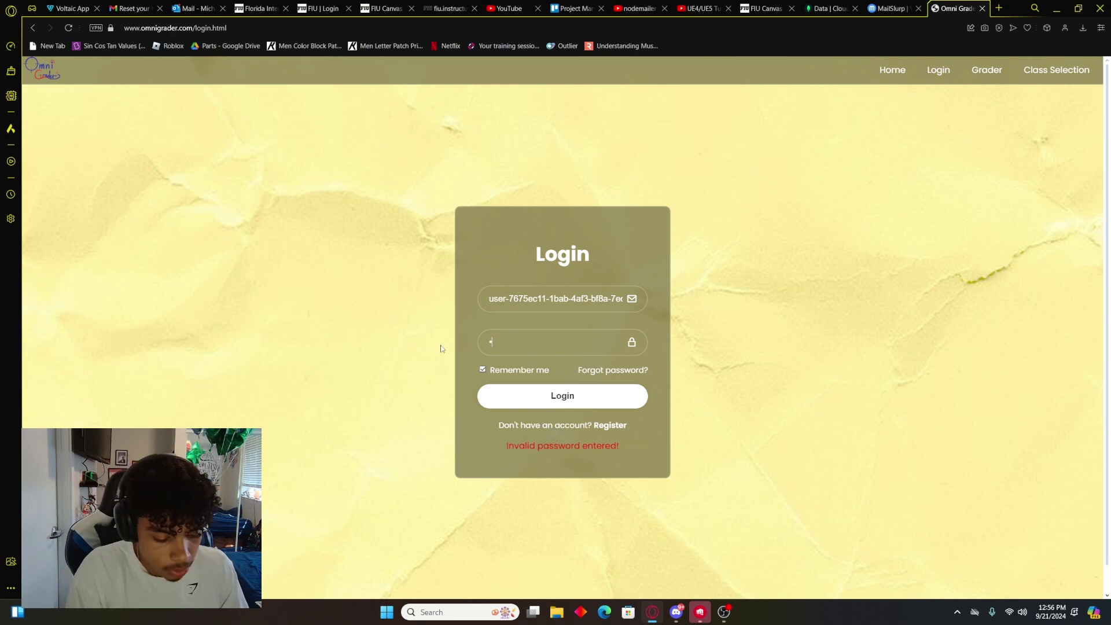
pyautogui.write('•••••••••••')
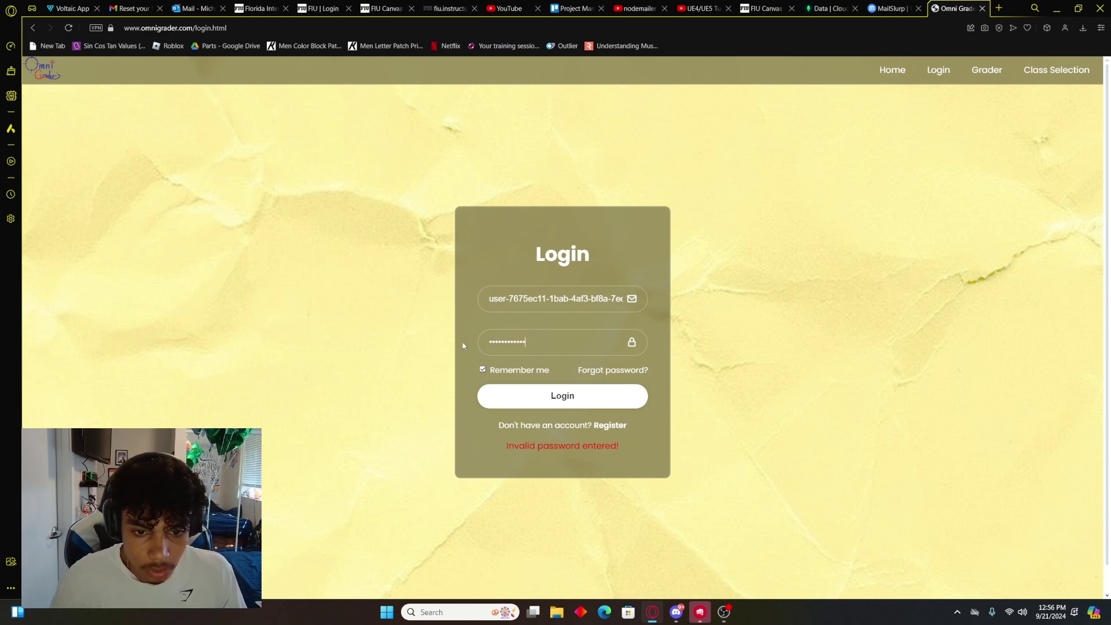
pyautogui.click(578, 404)
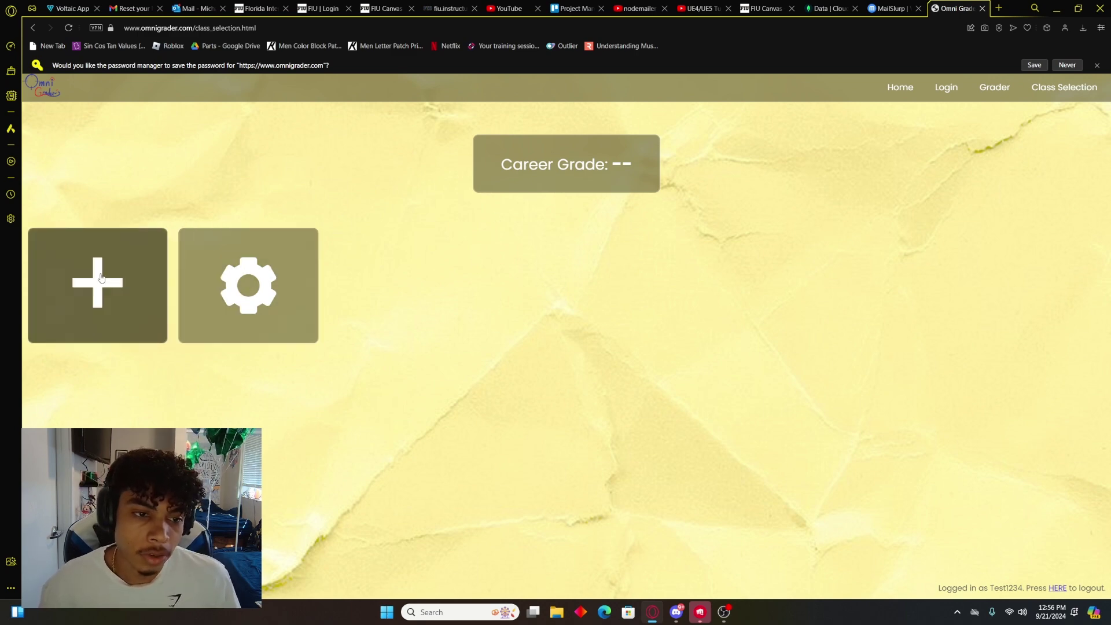
# Step: Add a class card, rename it Chemistry with 3 credits, then attempt to remove it
pyautogui.click(92, 312)
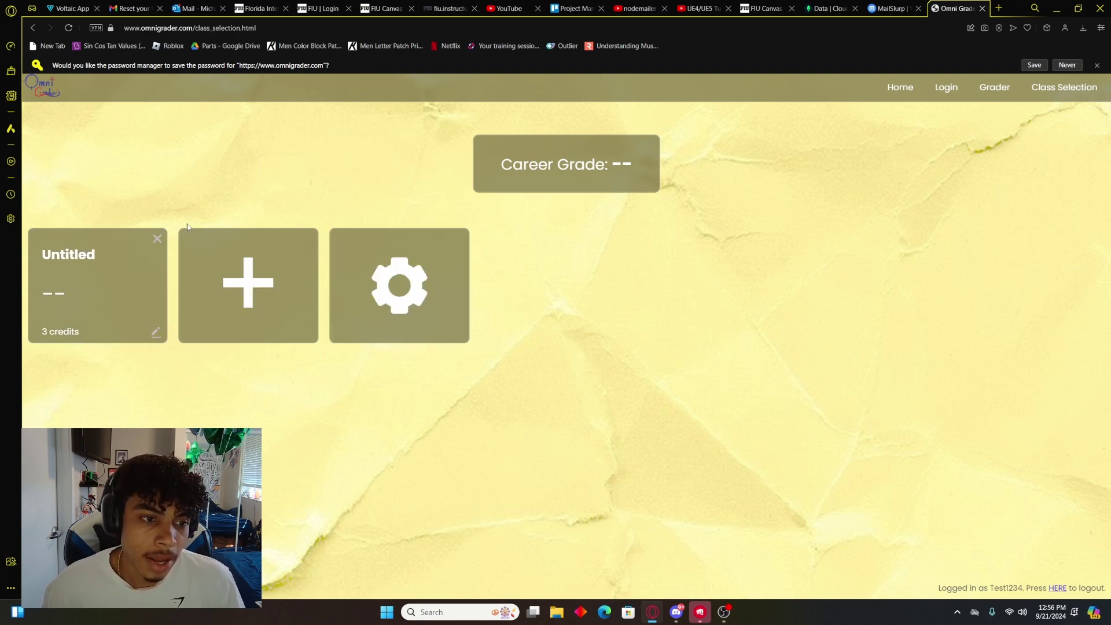
pyautogui.click(156, 335)
pyautogui.doubleClick(57, 239)
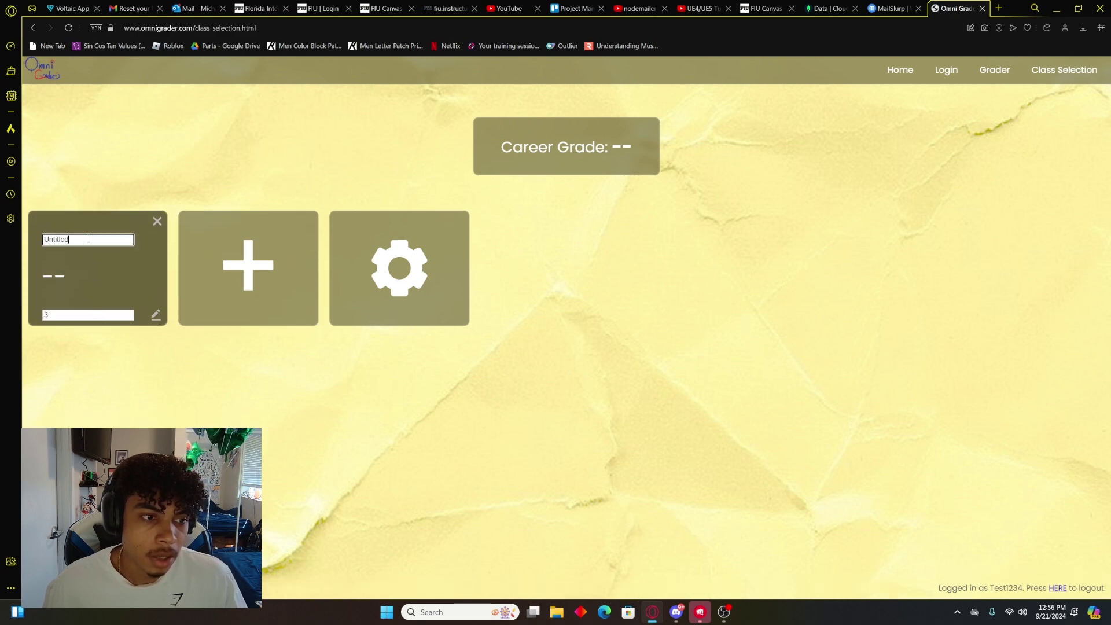
pyautogui.write('Chemistry')
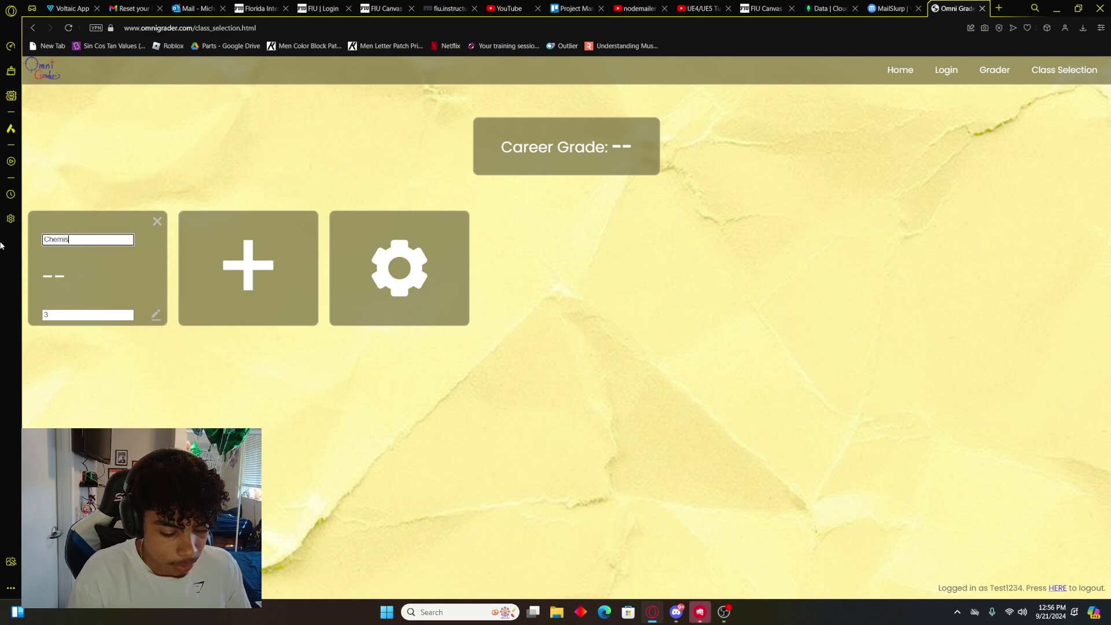
pyautogui.click(98, 313)
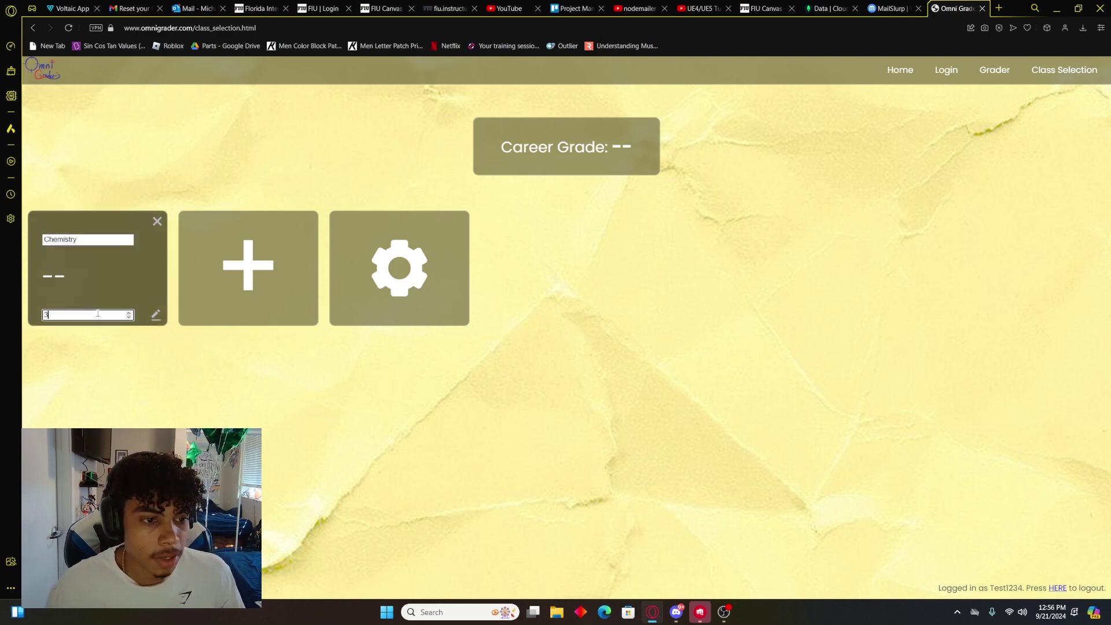
pyautogui.click(129, 313)
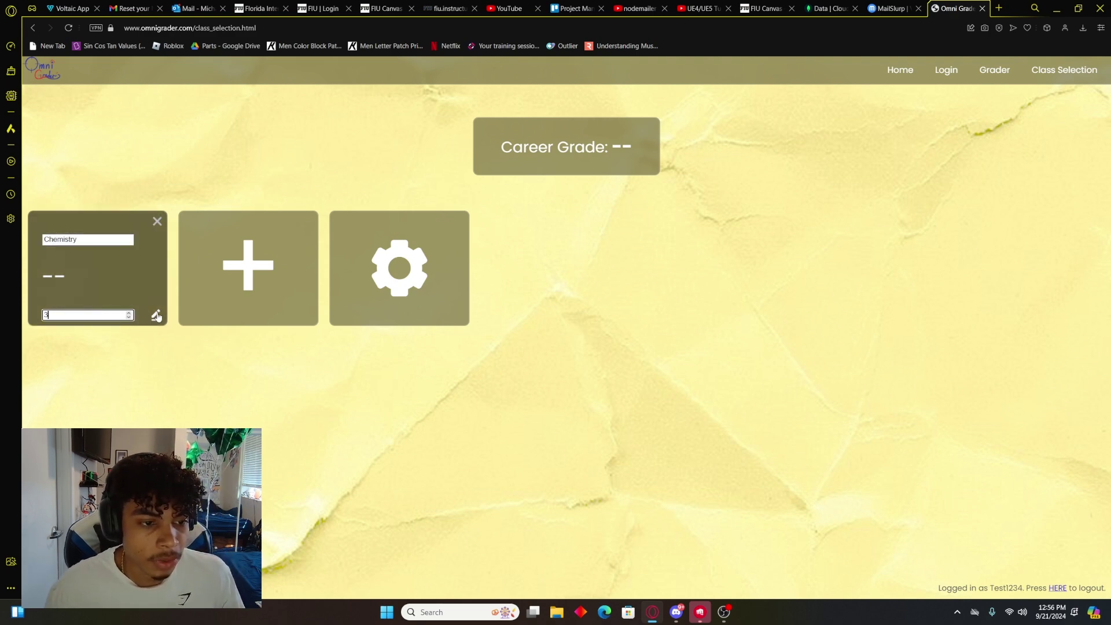
pyautogui.click(156, 316)
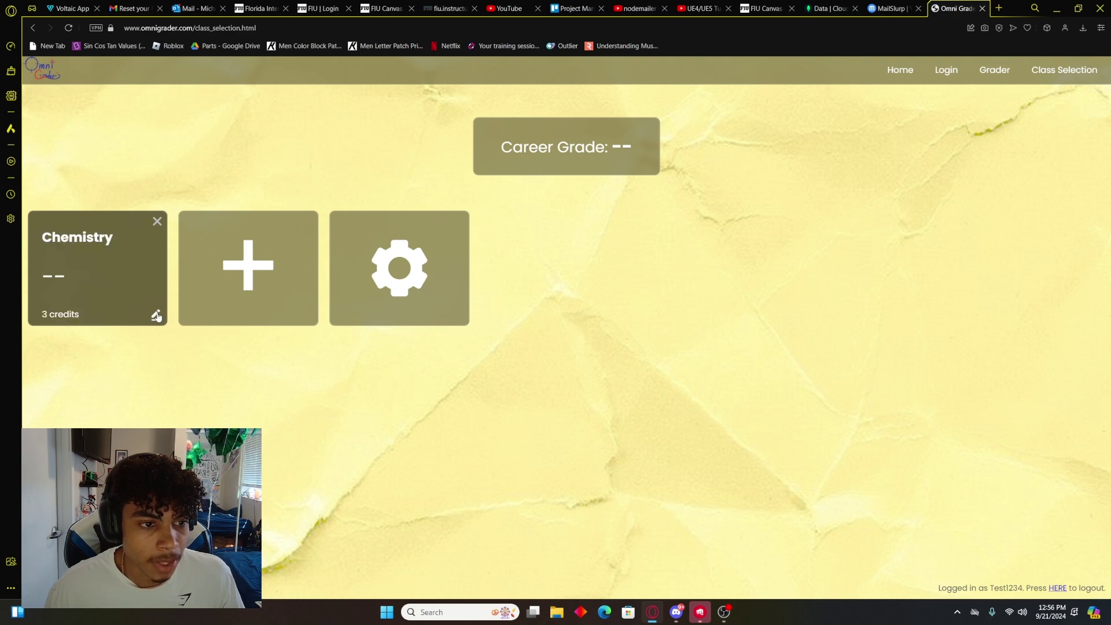
pyautogui.click(157, 222)
pyautogui.click(144, 241)
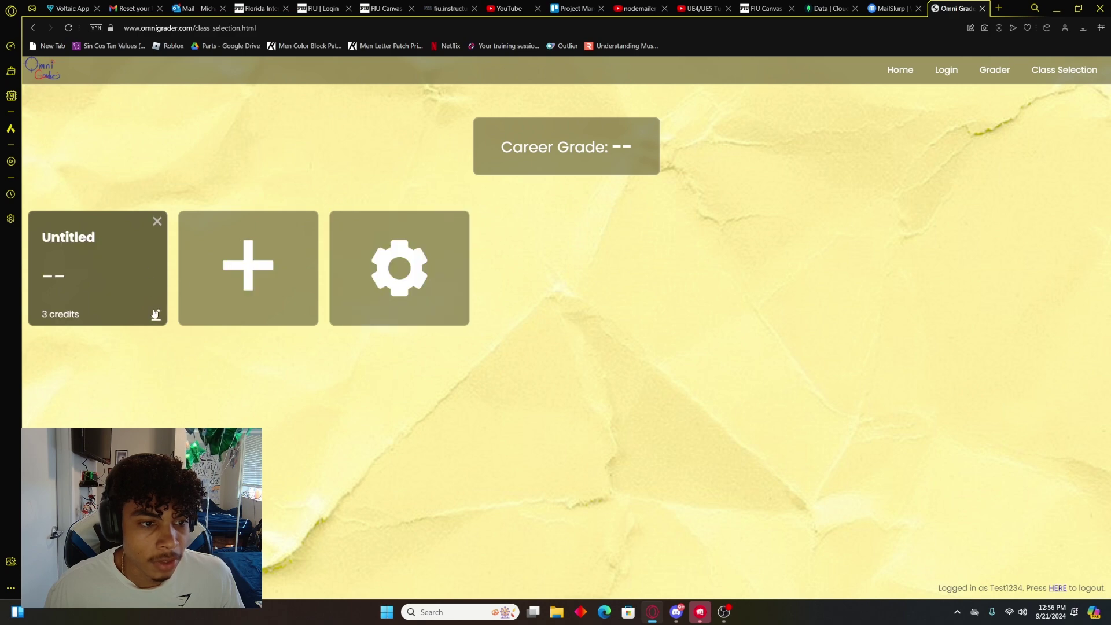
# Step: Open the Chemistry class grader and name the first row Assignment
pyautogui.click(132, 281)
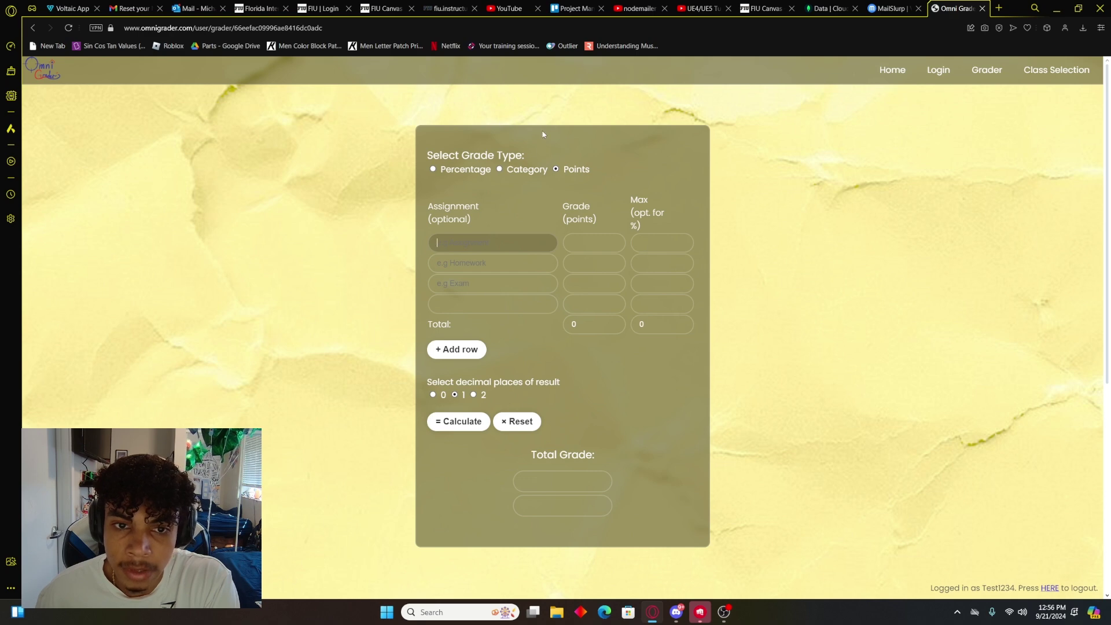
pyautogui.click(449, 172)
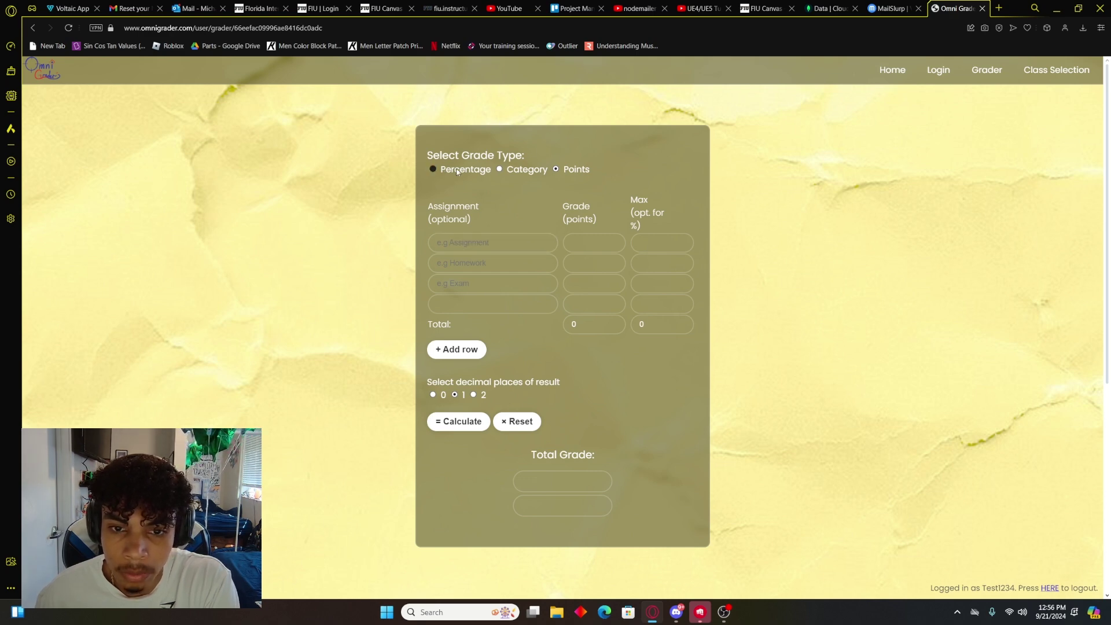
pyautogui.click(508, 244)
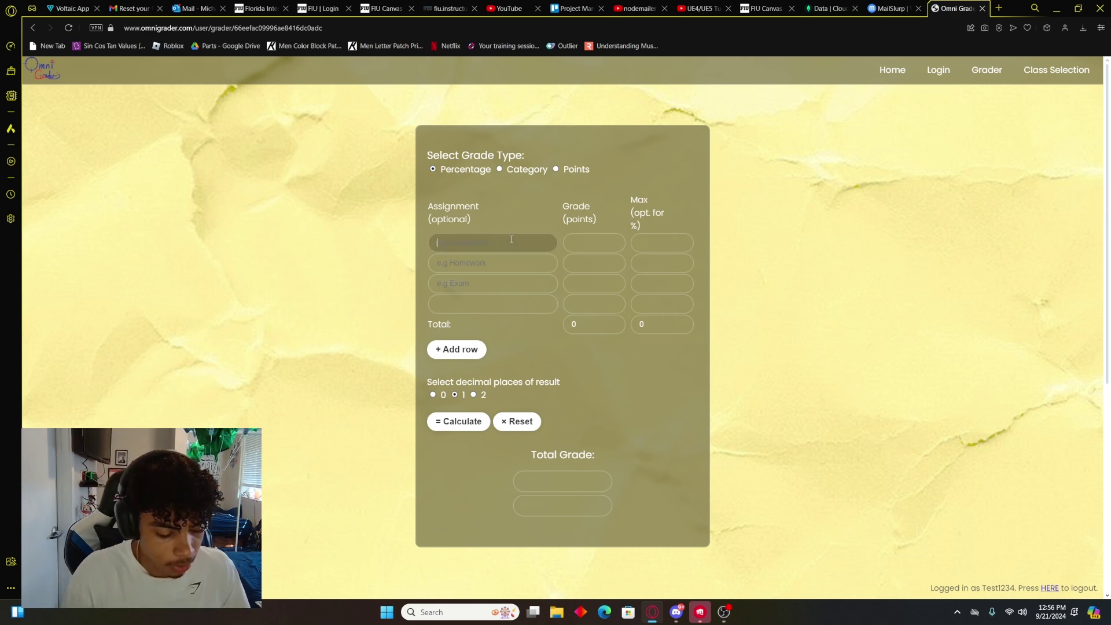
pyautogui.write('Assignment')
# Step: Score Assignment 23 out of 33 with the Points grade type
pyautogui.click(603, 243)
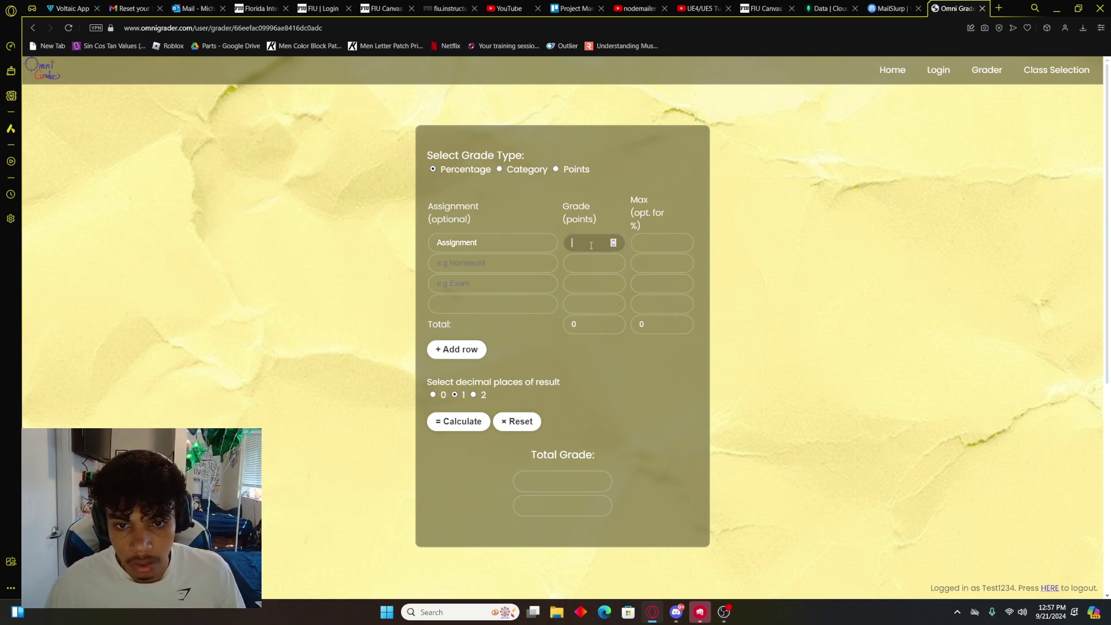
pyautogui.write('23')
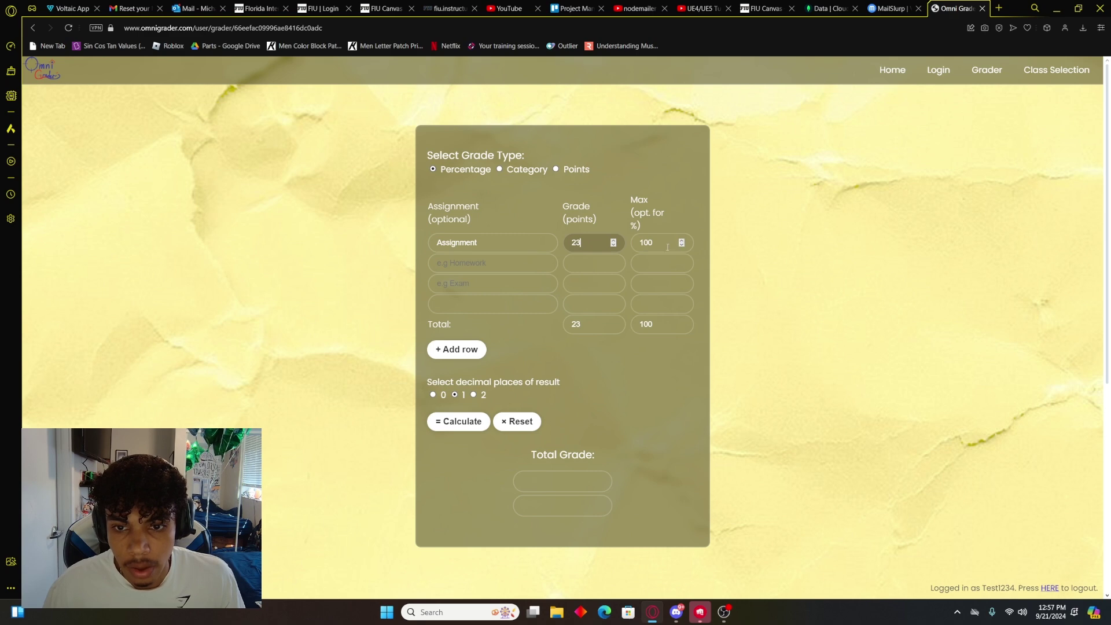
pyautogui.click(561, 171)
pyautogui.doubleClick(664, 239)
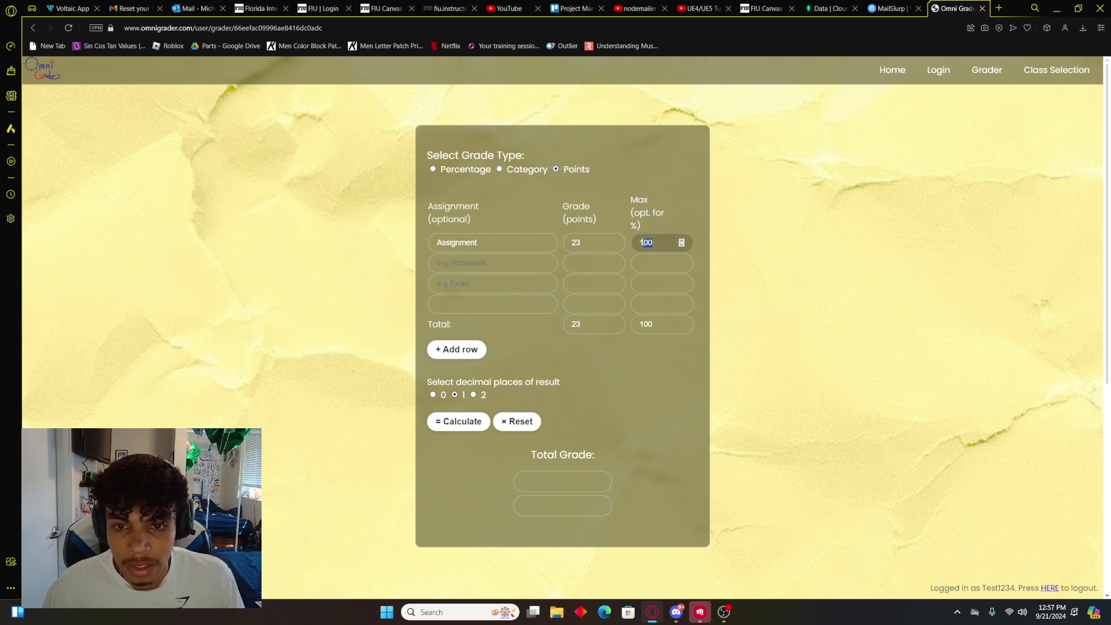
pyautogui.write('33')
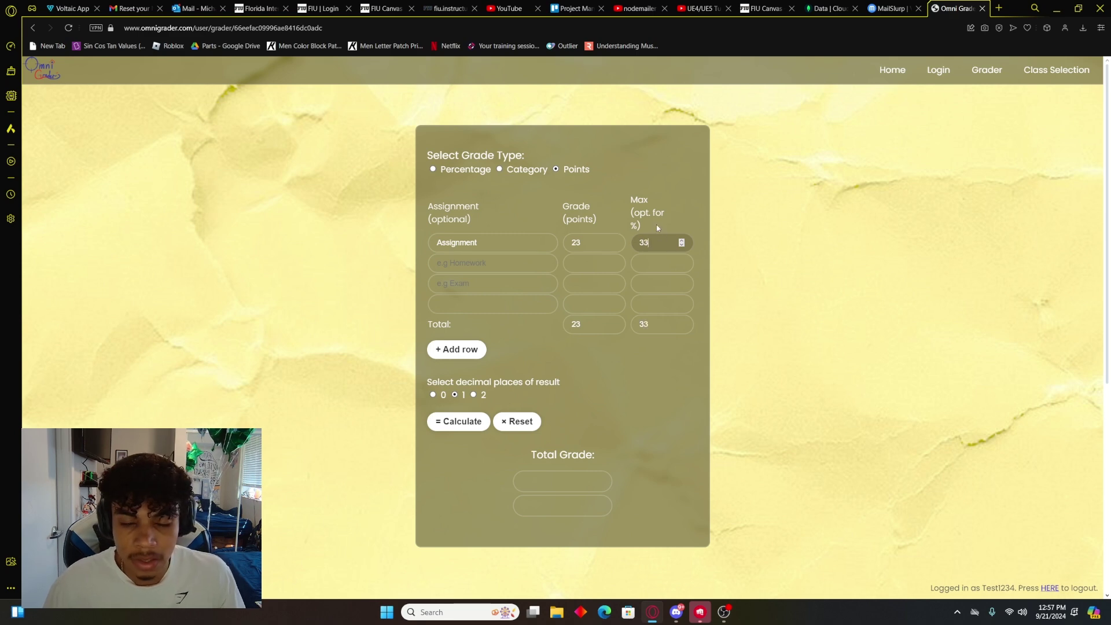
pyautogui.click(580, 179)
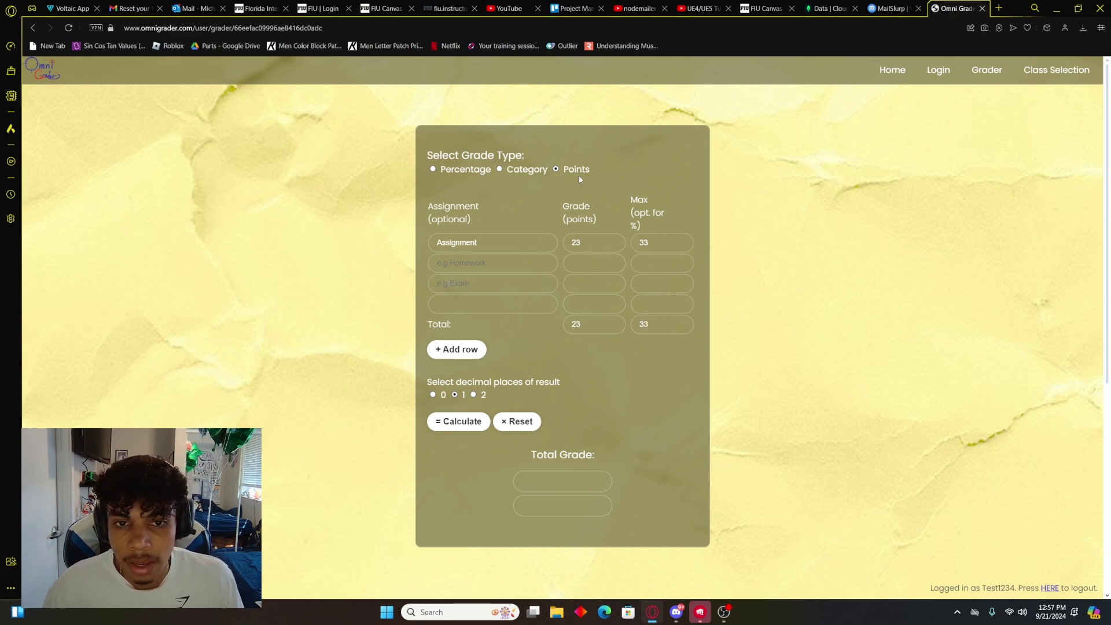
# Step: Switch to category grading and enter Assignment 2 with a grade of 50
pyautogui.click(509, 172)
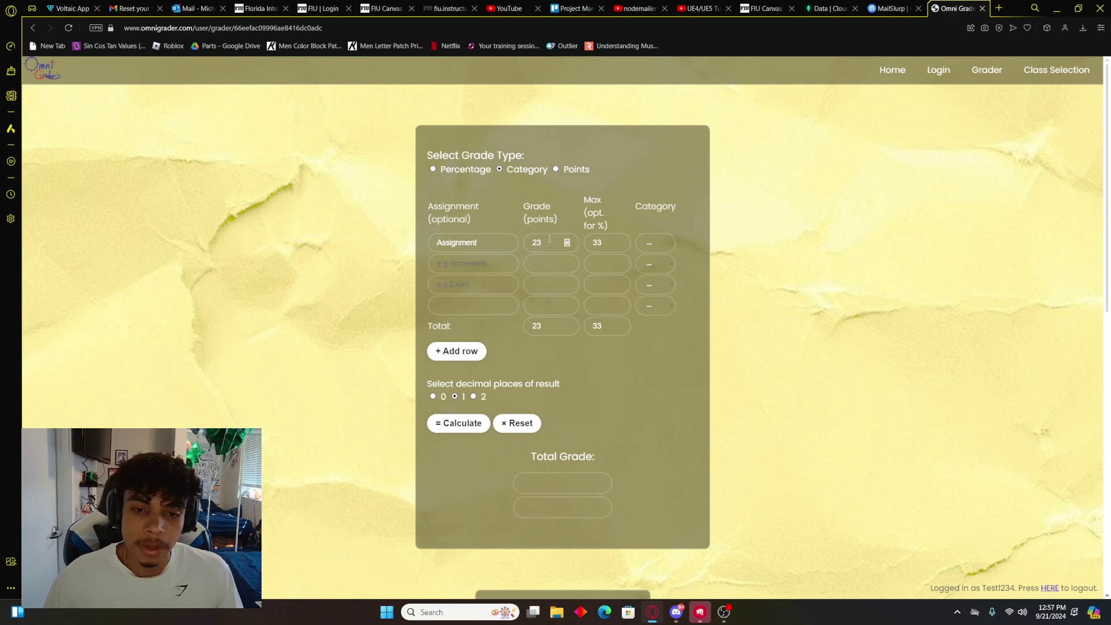
pyautogui.click(504, 243)
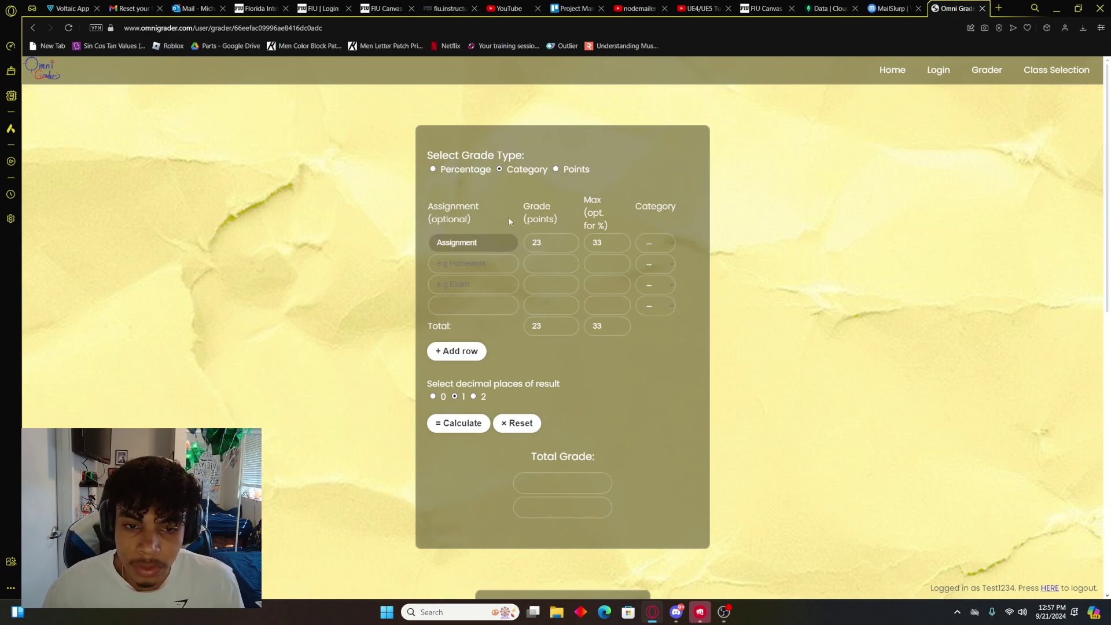
pyautogui.click(553, 242)
pyautogui.click(488, 269)
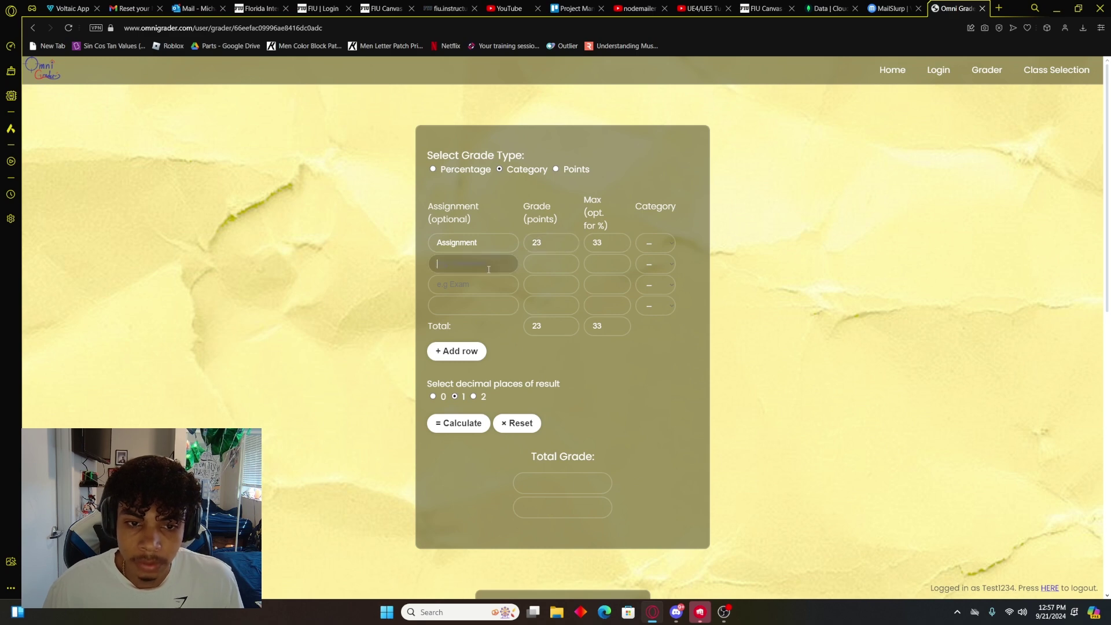
pyautogui.write('Assignme')
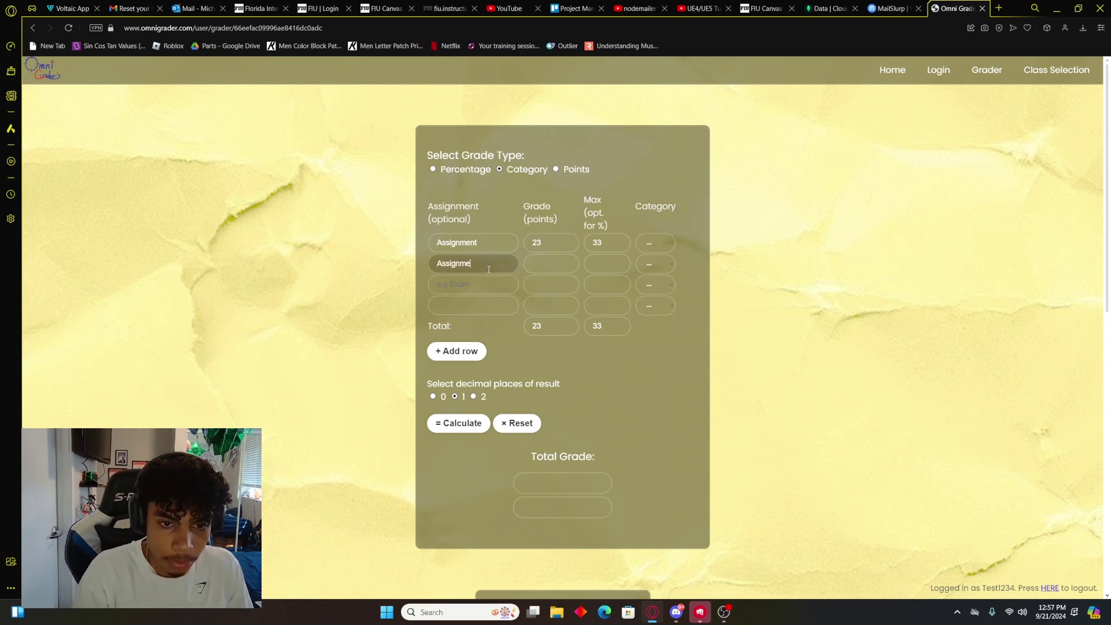
pyautogui.write('tnnt 2')
pyautogui.press('Tab')
pyautogui.write('50')
pyautogui.press('Tab')
pyautogui.write('50')
# Step: Give the Quiz row a score of 80 out of 100
pyautogui.click(477, 288)
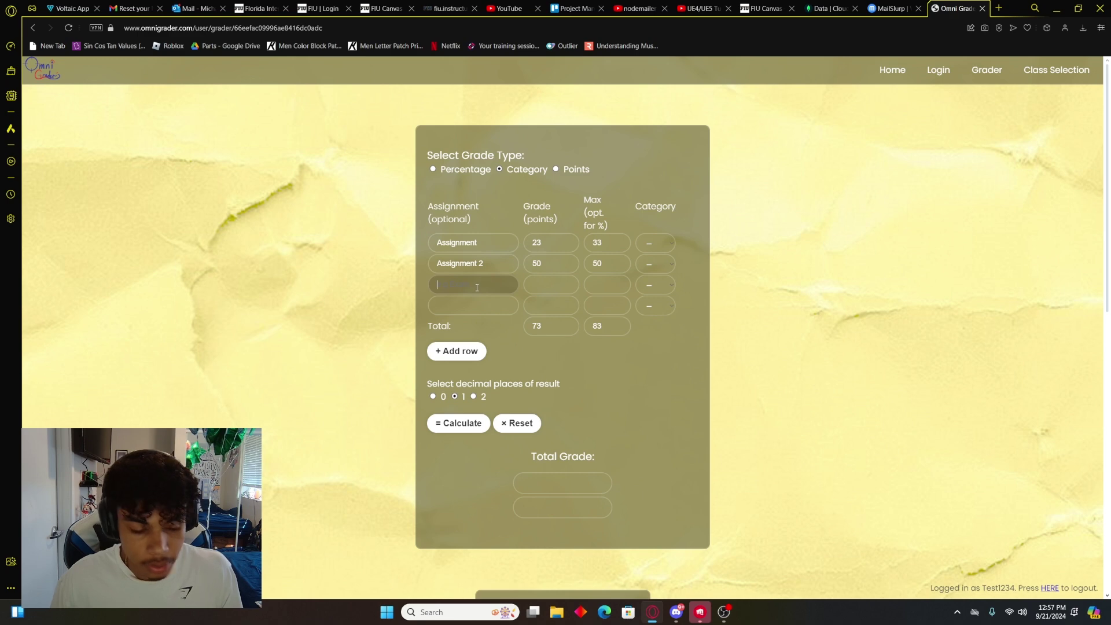
pyautogui.click(539, 289)
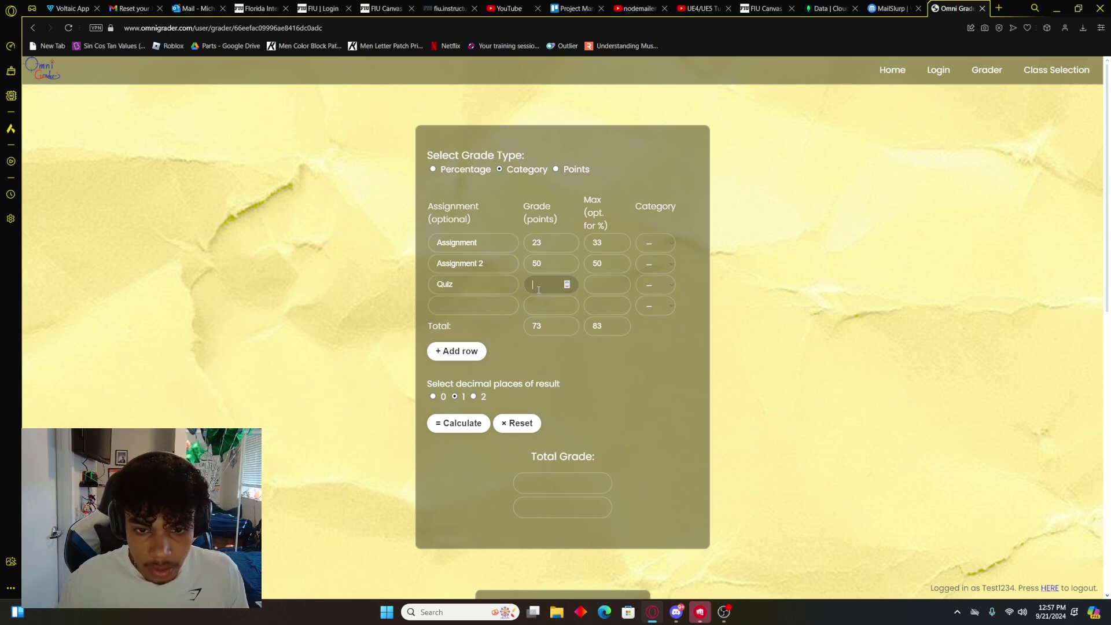
pyautogui.write('80')
pyautogui.press('Tab')
pyautogui.write('100')
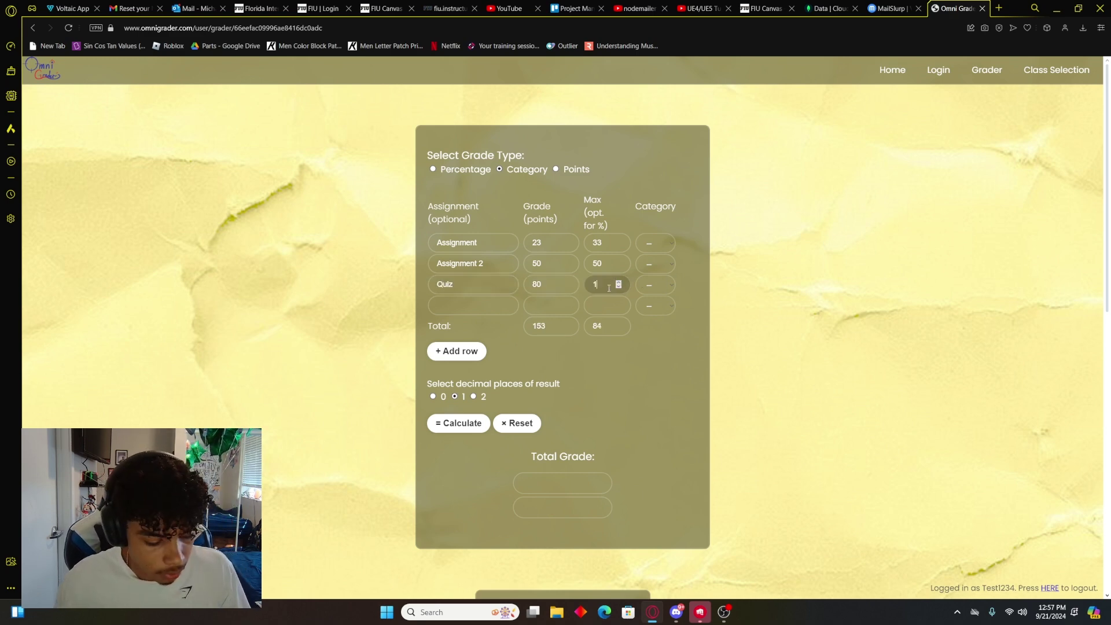
# Step: Give the Test row a score of 7 out of 8
pyautogui.click(472, 303)
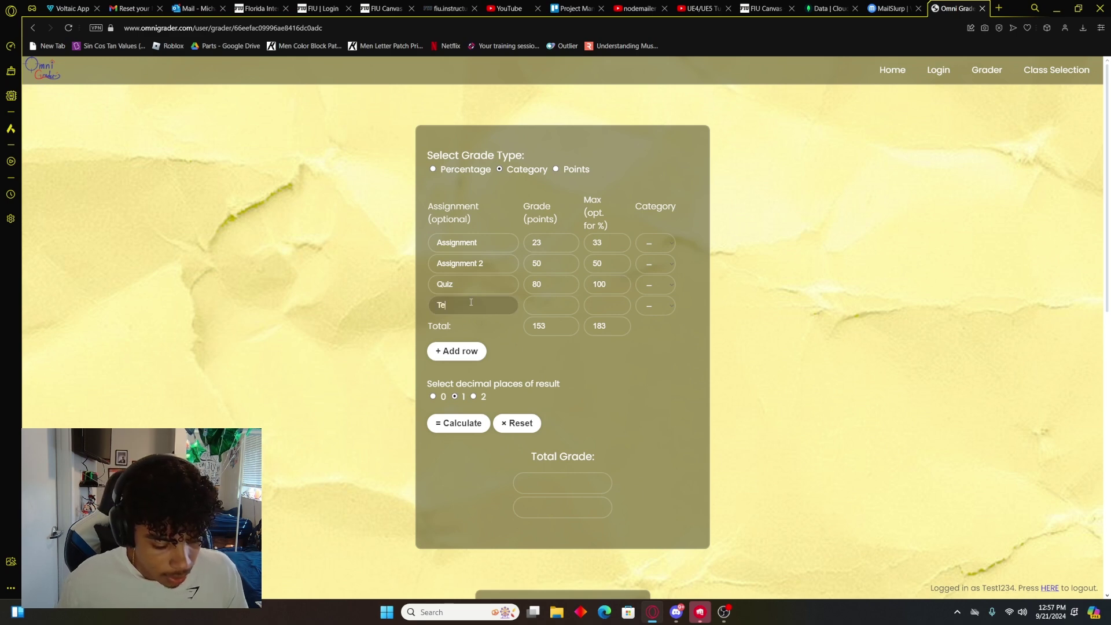
pyautogui.click(546, 307)
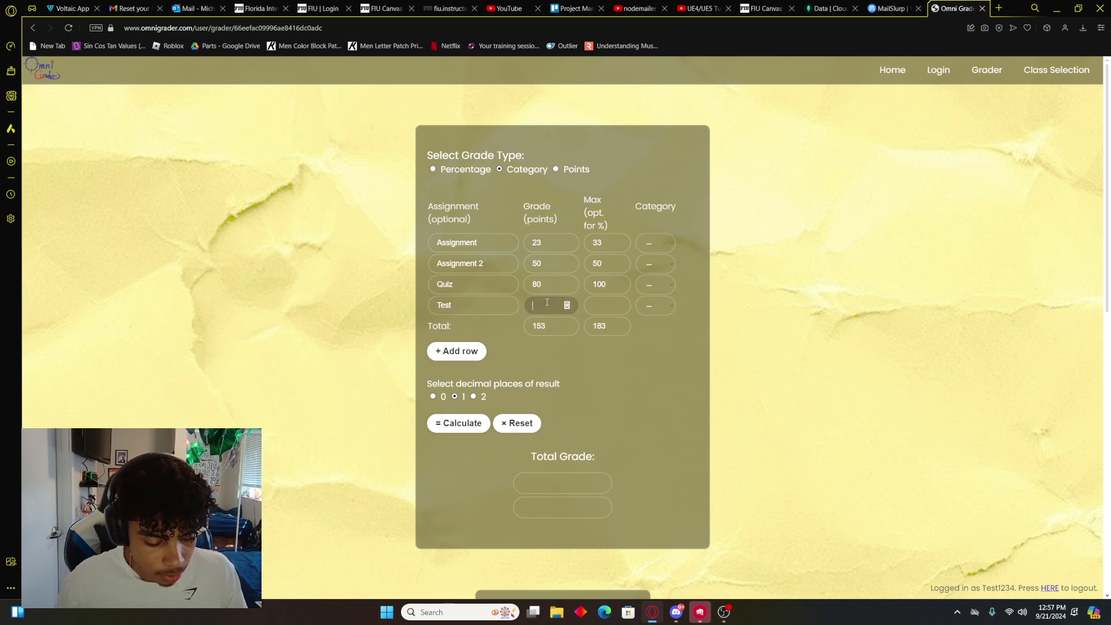
pyautogui.write('7')
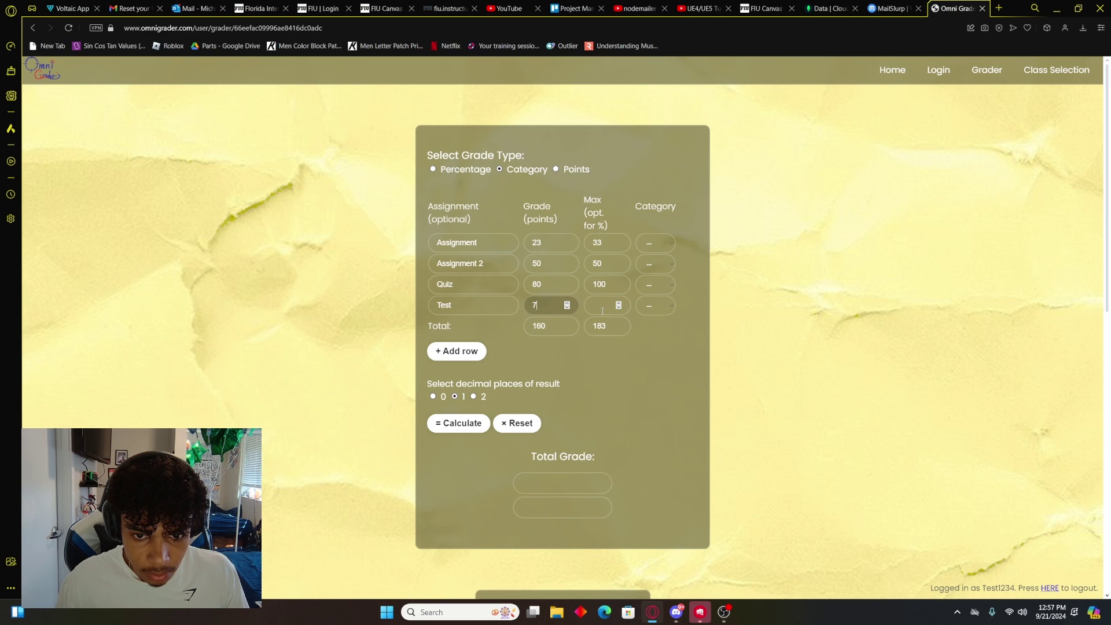
pyautogui.click(599, 313)
pyautogui.write('8')
# Step: Add a fifth row named Attendance scoring 9 out of 12
pyautogui.click(467, 354)
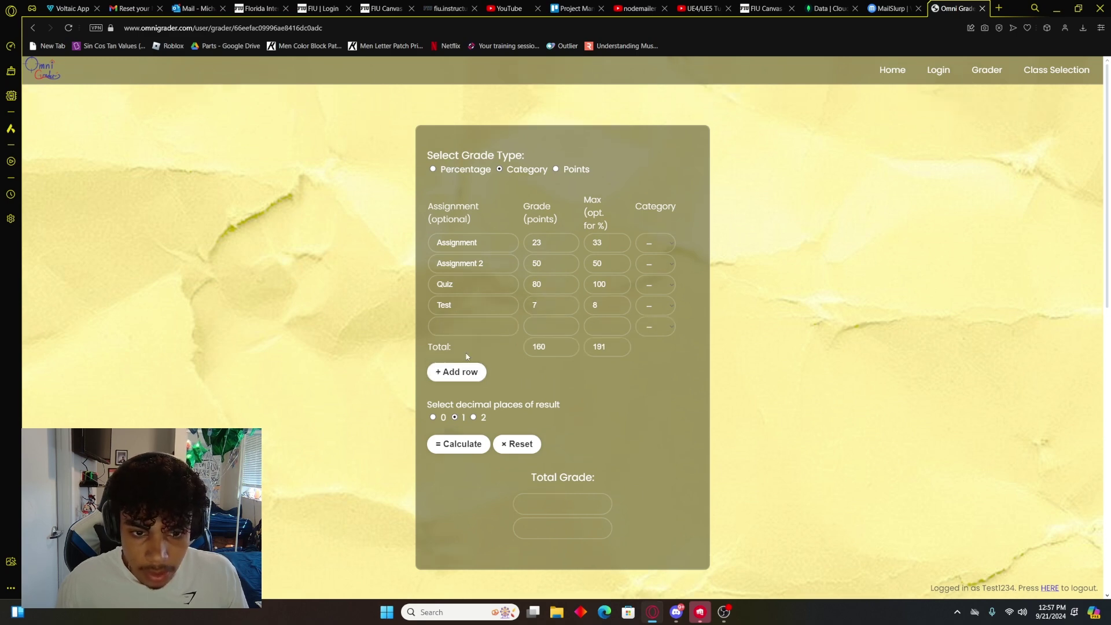
pyautogui.click(473, 328)
pyautogui.write('A')
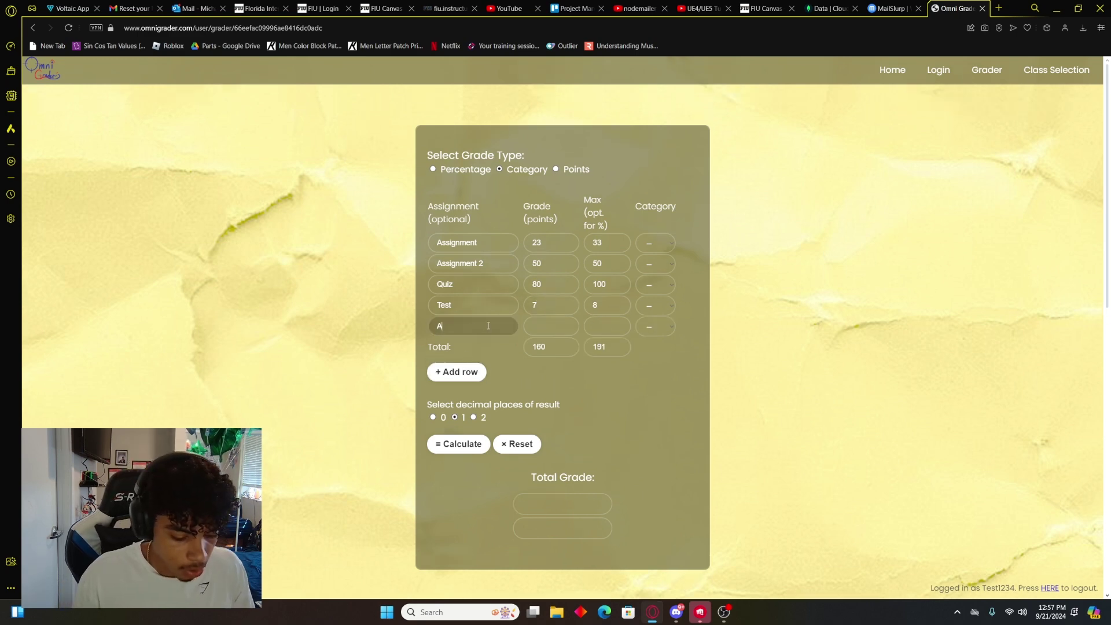
pyautogui.write('teeendance')
pyautogui.press('Tab')
pyautogui.write('9')
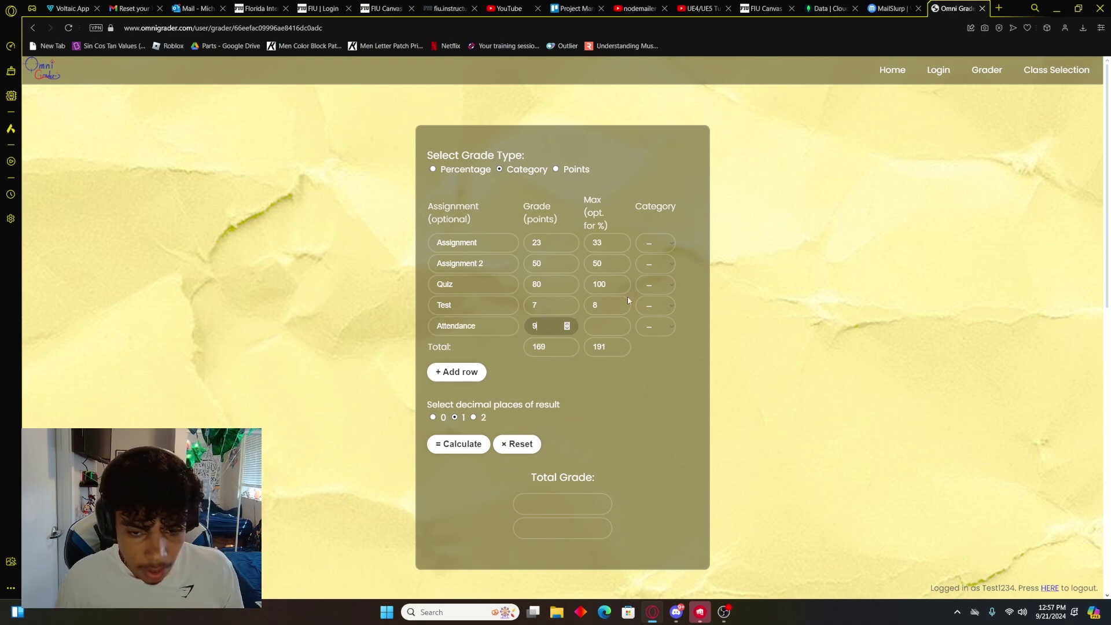
pyautogui.press('Tab')
pyautogui.write('12')
pyautogui.click(661, 377)
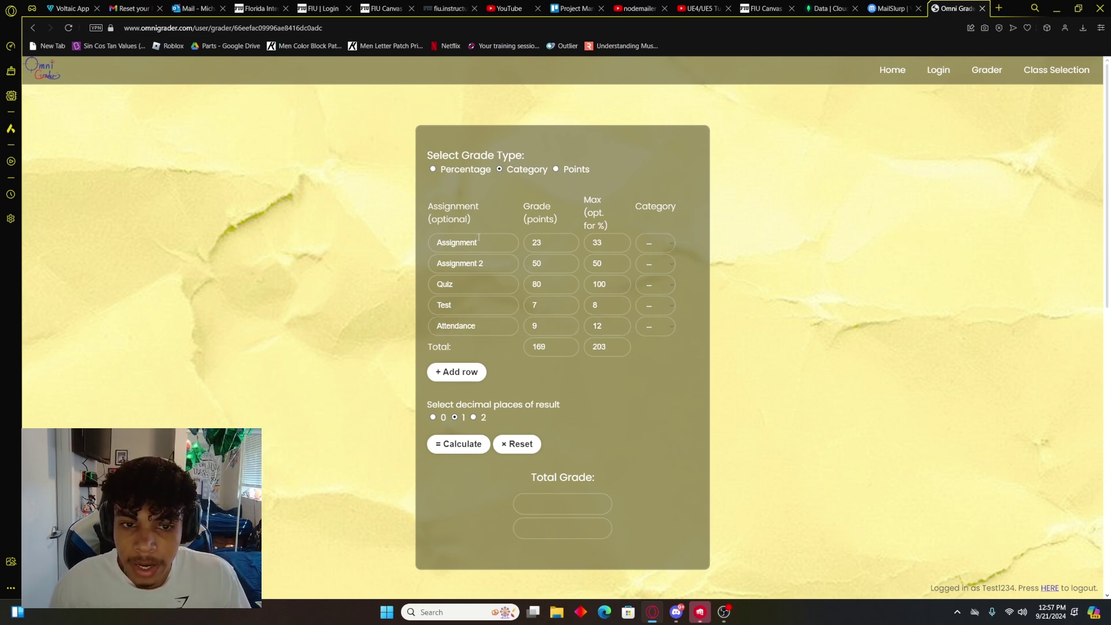
# Step: Set the row categories to Assignments, Assignments, Quizzes, Tests and Attendance
pyautogui.click(667, 242)
pyautogui.click(666, 267)
pyautogui.click(666, 263)
pyautogui.click(669, 288)
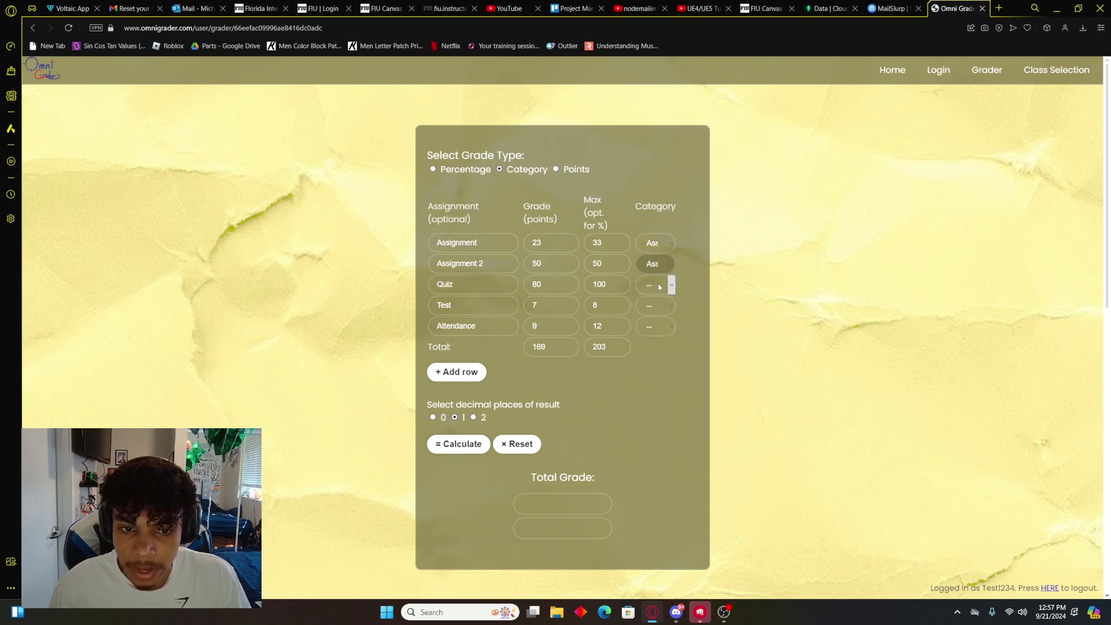
pyautogui.click(655, 286)
pyautogui.click(660, 327)
pyautogui.click(661, 311)
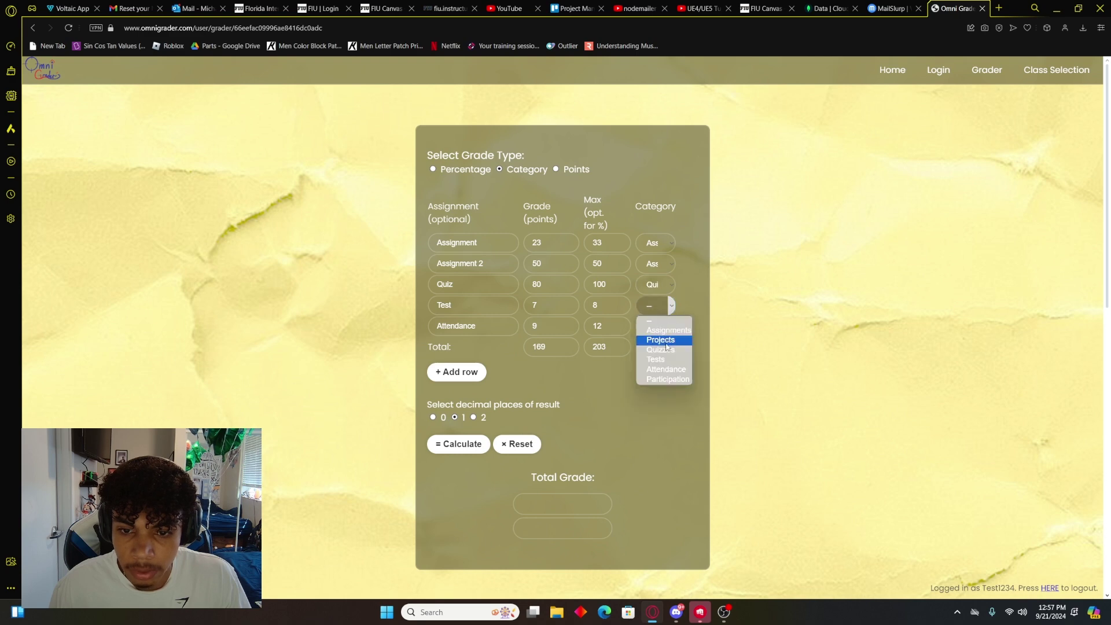
pyautogui.click(661, 347)
pyautogui.click(661, 328)
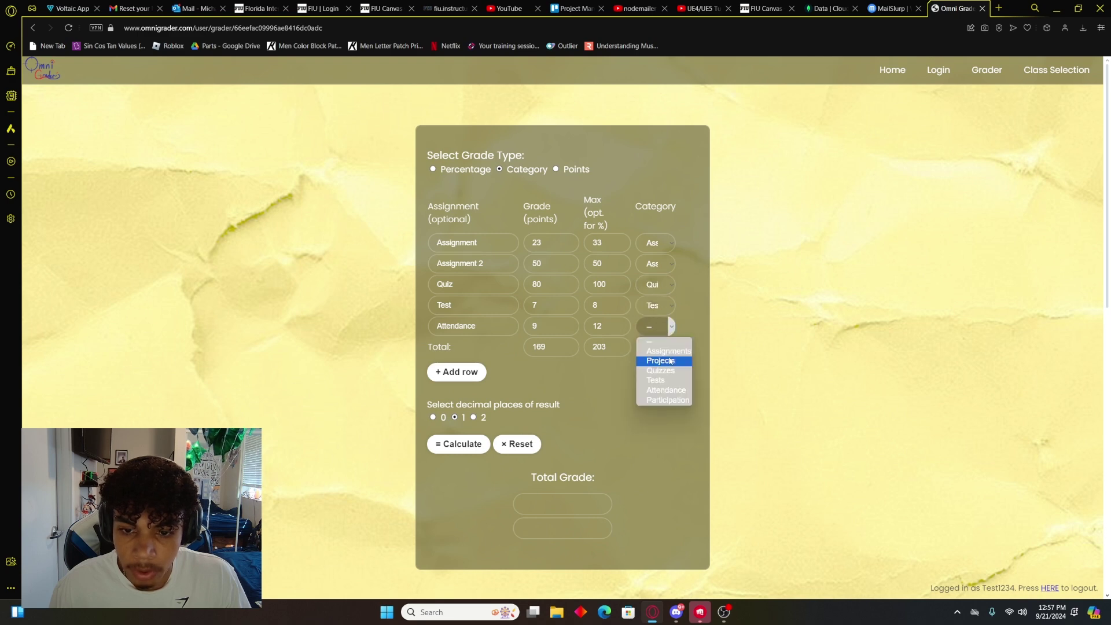
pyautogui.click(666, 390)
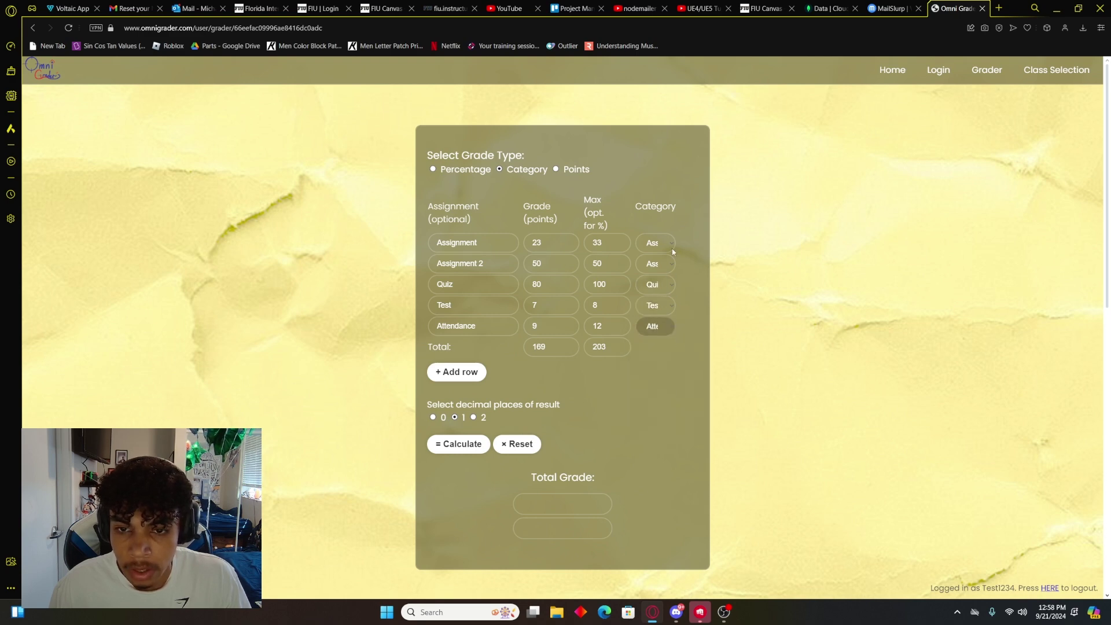
# Step: Enter category weights: Assignments 25, Projects 0, Quizzes 25, Tests 35, Attendance 15, Participation 0
pyautogui.scroll(-3, 686, 295)
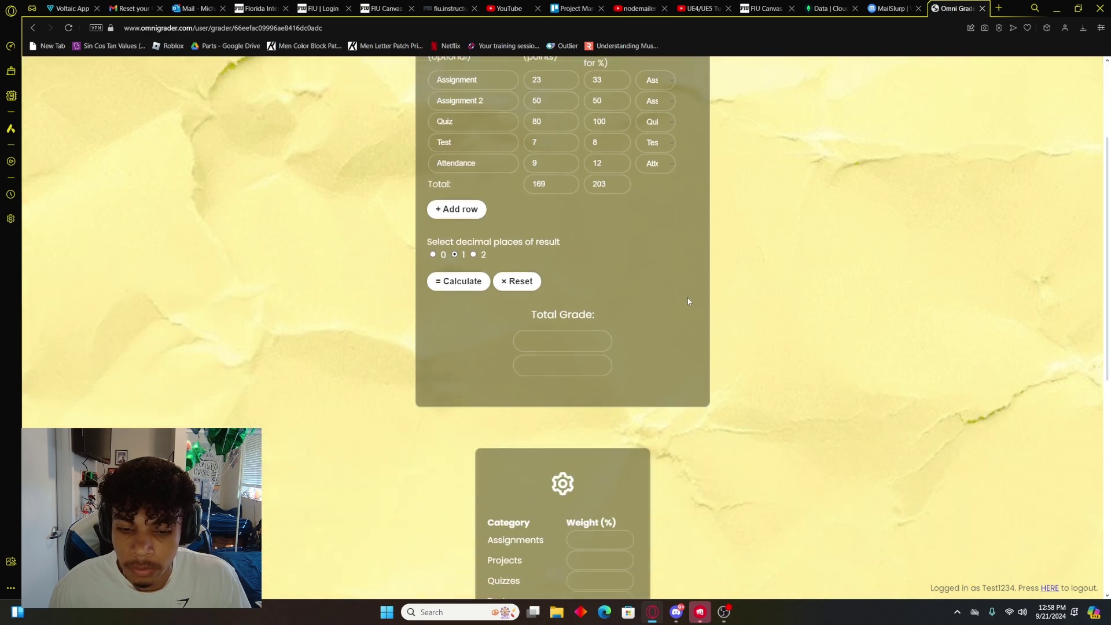
pyautogui.scroll(-3, 689, 302)
pyautogui.scroll(1, 700, 369)
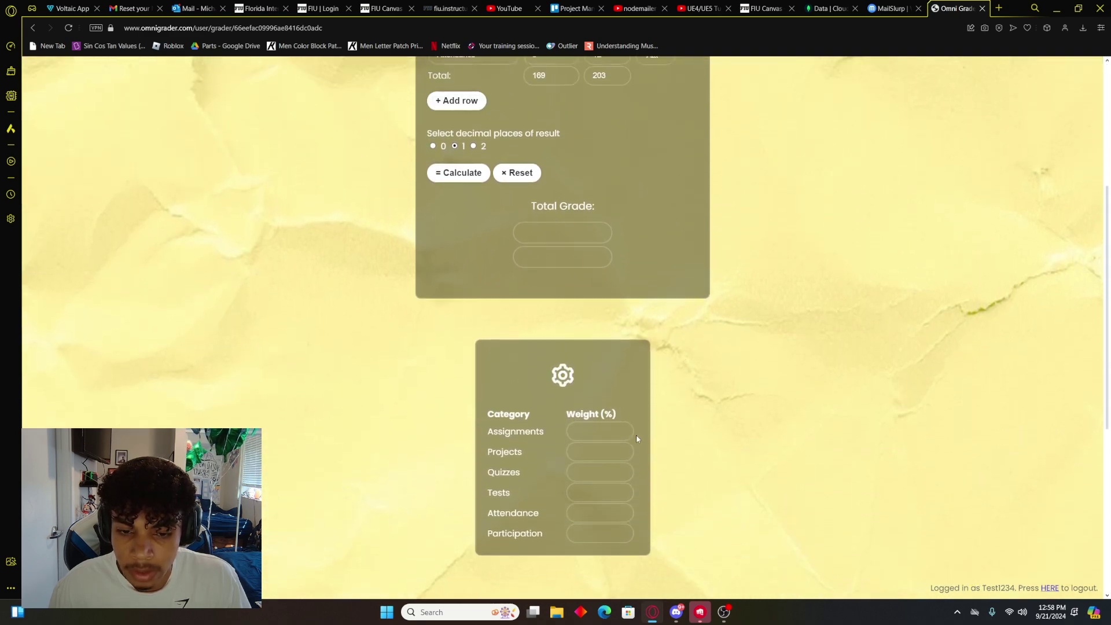
pyautogui.scroll(5, 608, 435)
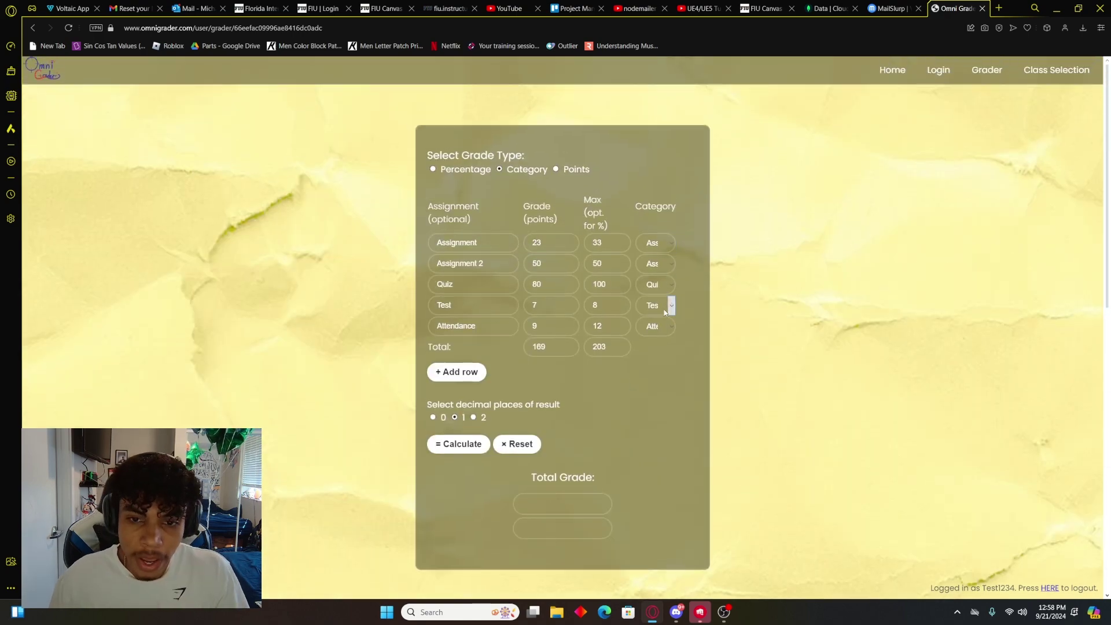
pyautogui.scroll(-2, 624, 446)
pyautogui.scroll(1, 610, 468)
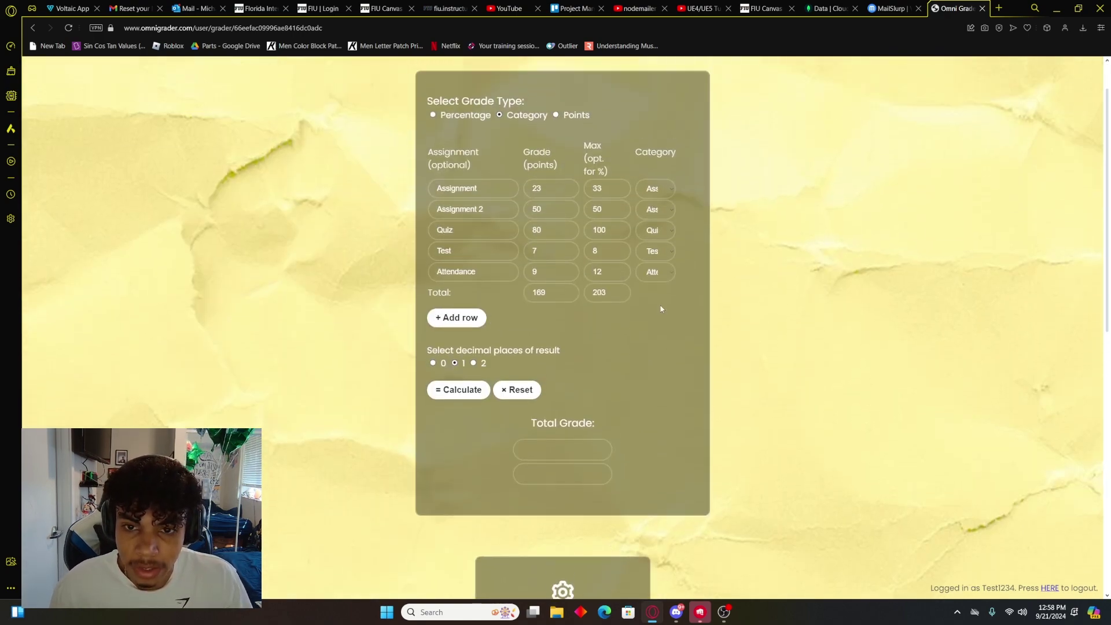
pyautogui.scroll(-4, 636, 434)
pyautogui.write('25')
pyautogui.scroll(3, 738, 399)
pyautogui.scroll(-4, 738, 395)
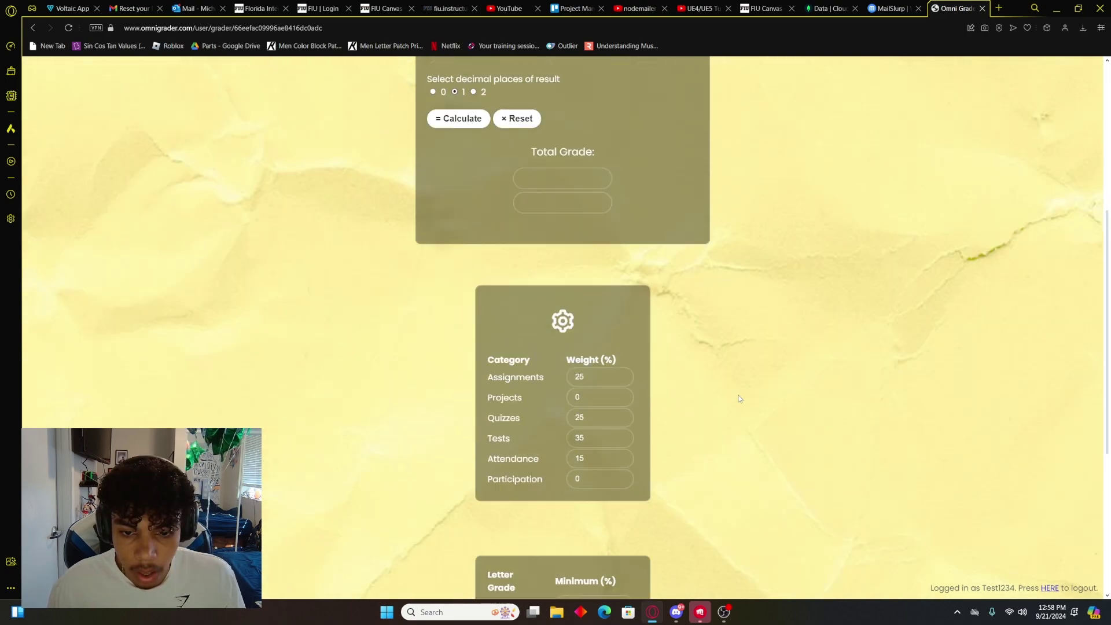
pyautogui.scroll(-3, 738, 395)
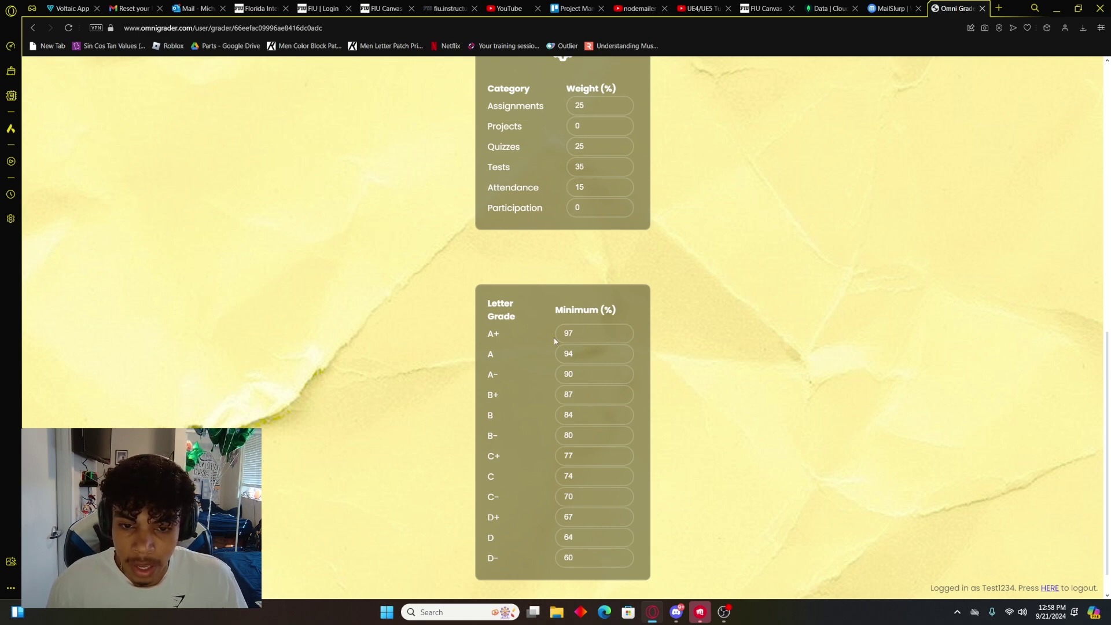
pyautogui.click(622, 335)
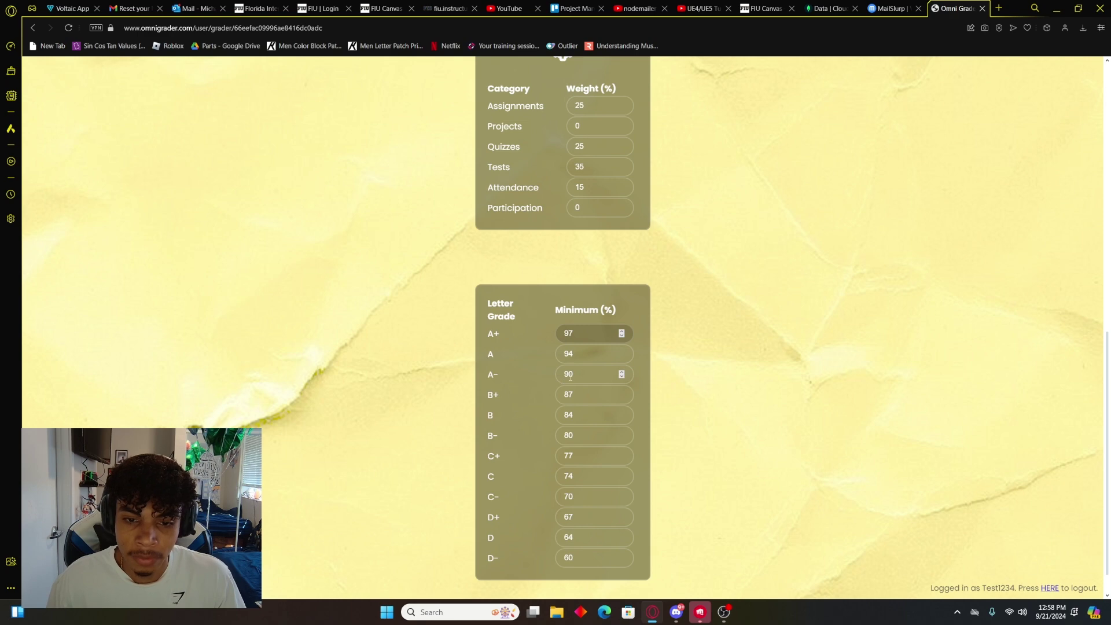
pyautogui.scroll(10, 575, 366)
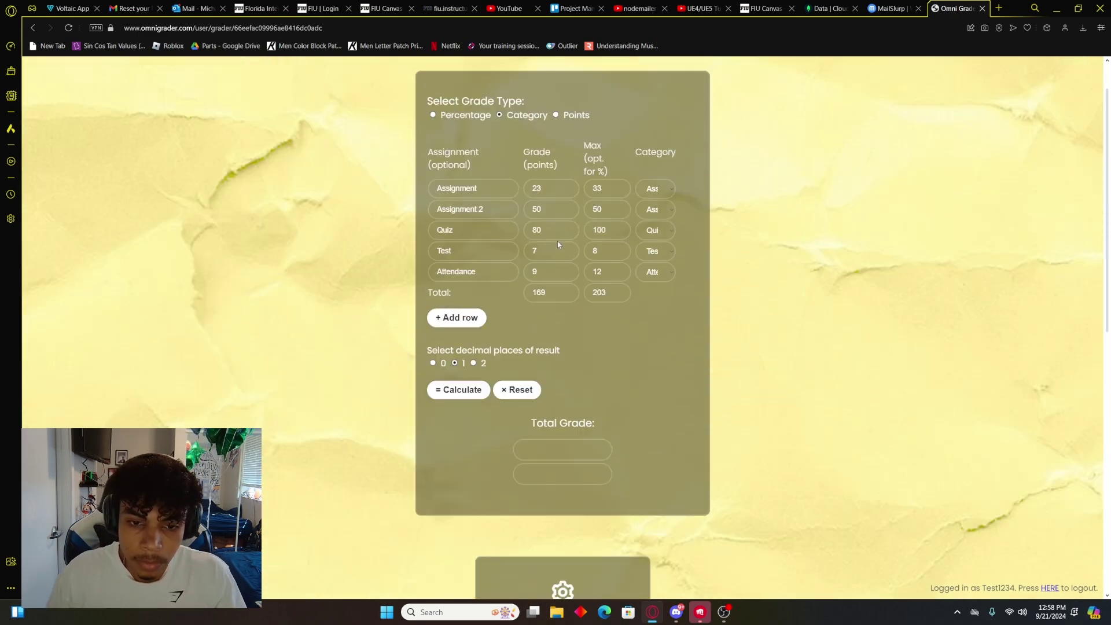
# Step: Round the result to one decimal place and calculate the total grade
pyautogui.click(455, 363)
pyautogui.click(470, 392)
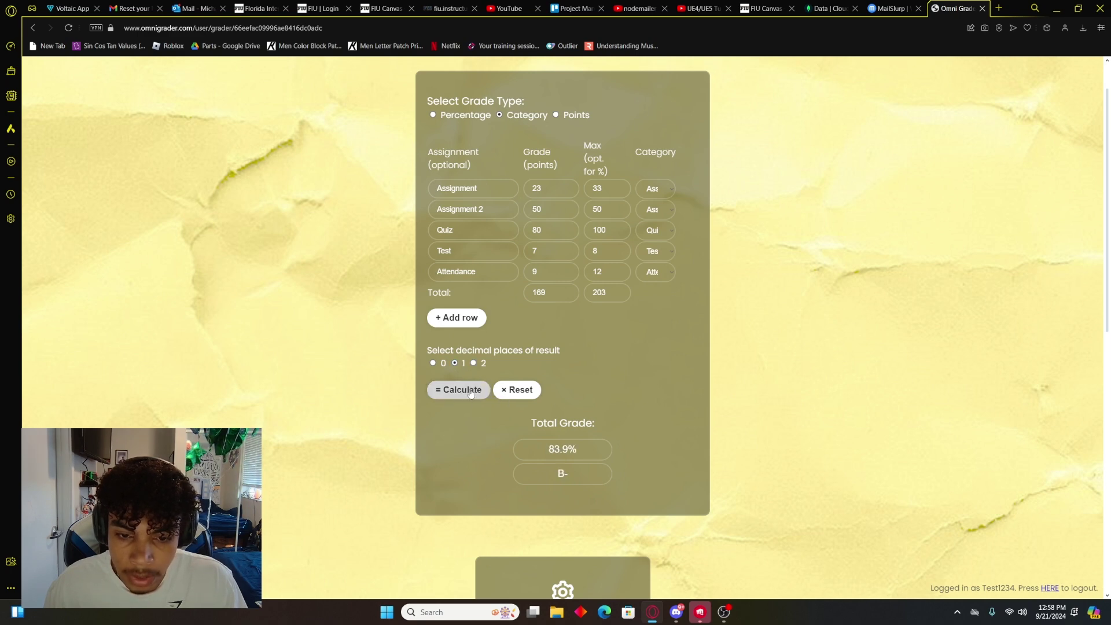
pyautogui.scroll(-1, 619, 376)
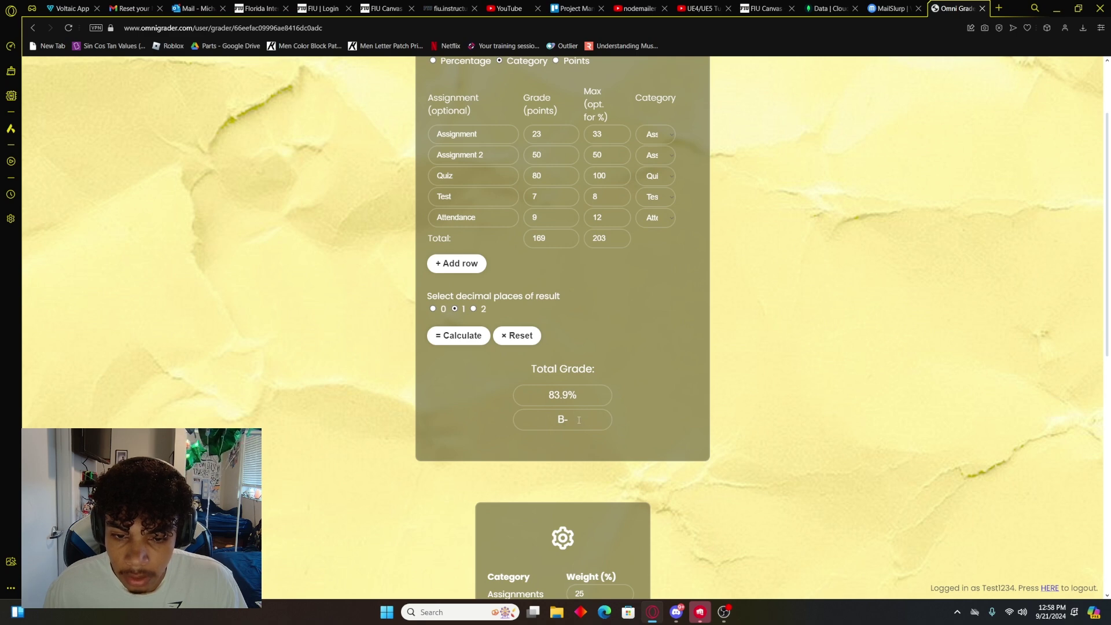
pyautogui.scroll(-3, 576, 405)
pyautogui.scroll(1, 590, 393)
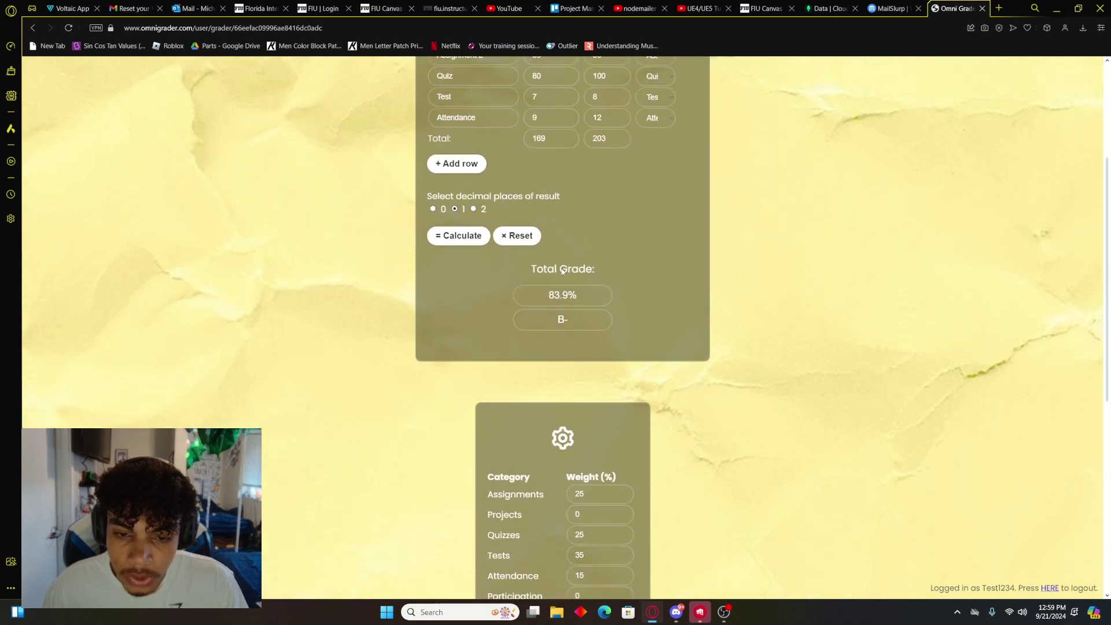
pyautogui.scroll(-4, 609, 386)
# Step: Correct the Attendance weight back to 15 and recalculate the grade
pyautogui.click(597, 354)
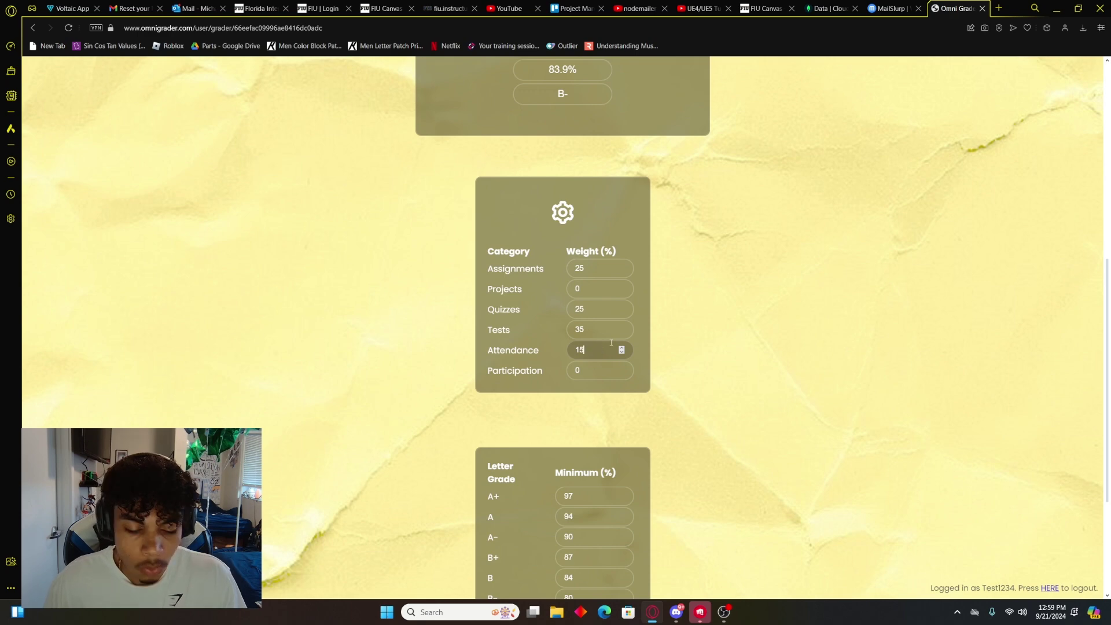
pyautogui.scroll(4, 602, 342)
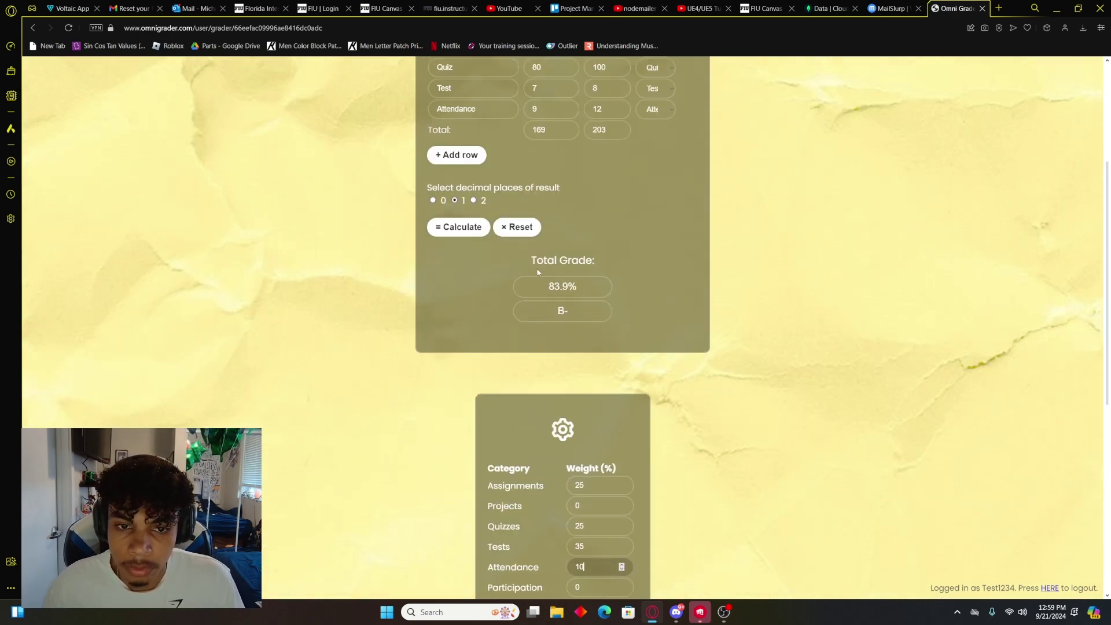
pyautogui.scroll(1, 509, 278)
pyautogui.click(471, 282)
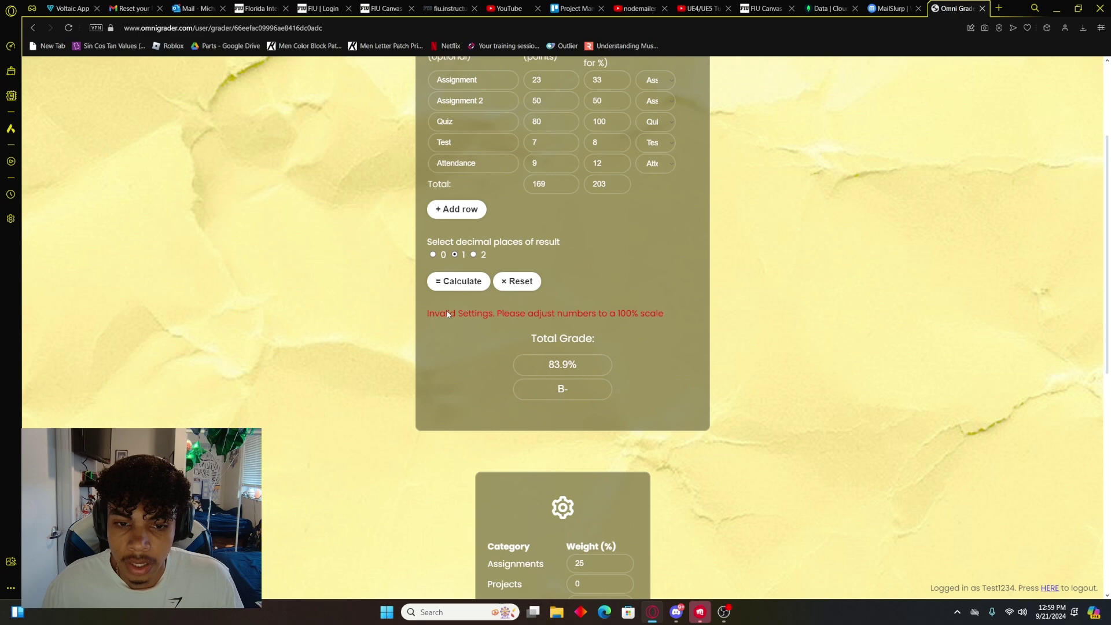
pyautogui.scroll(-4, 601, 319)
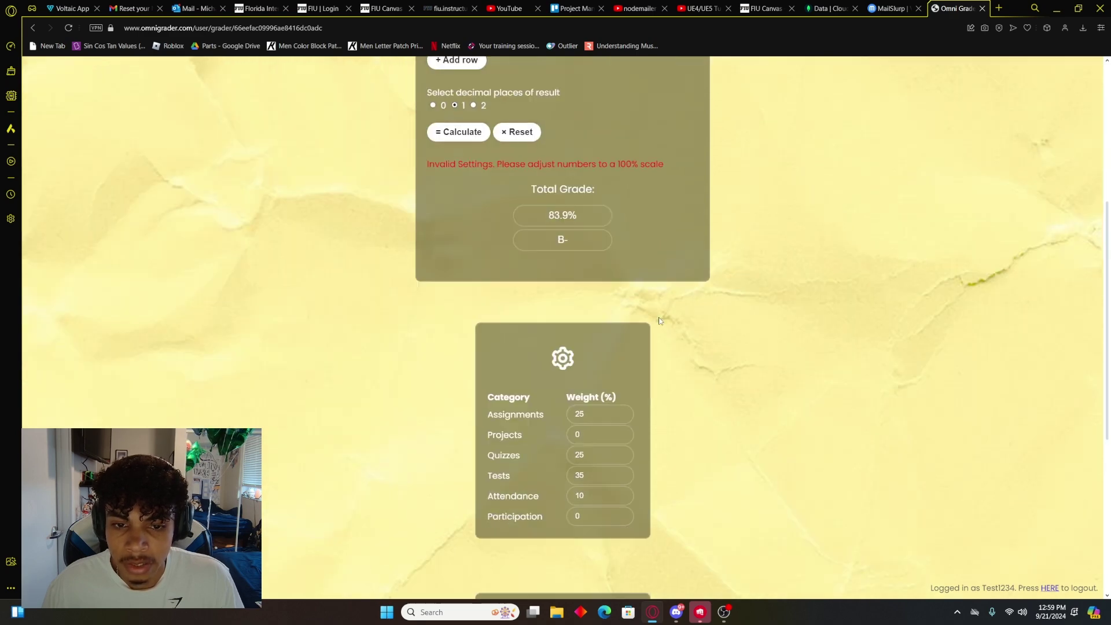
pyautogui.click(605, 427)
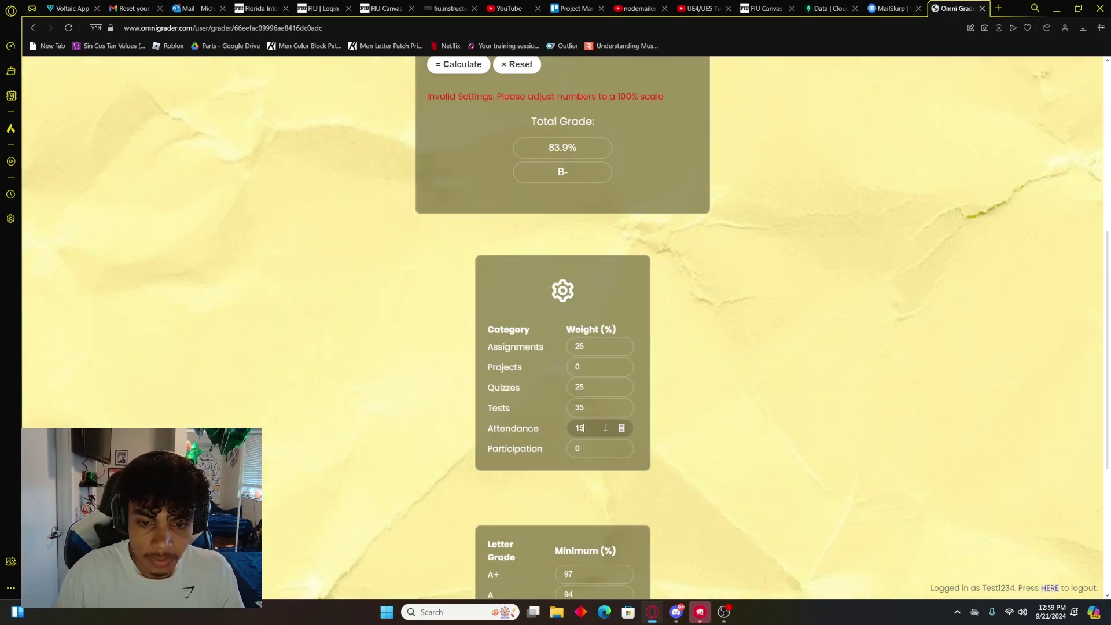
pyautogui.scroll(5, 605, 427)
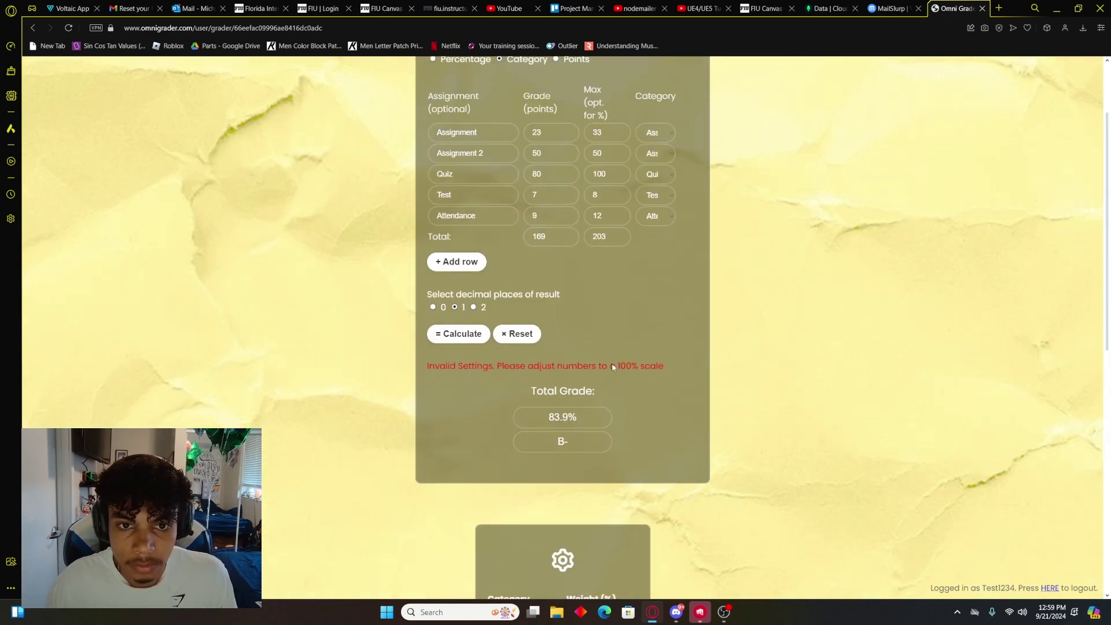
pyautogui.click(464, 341)
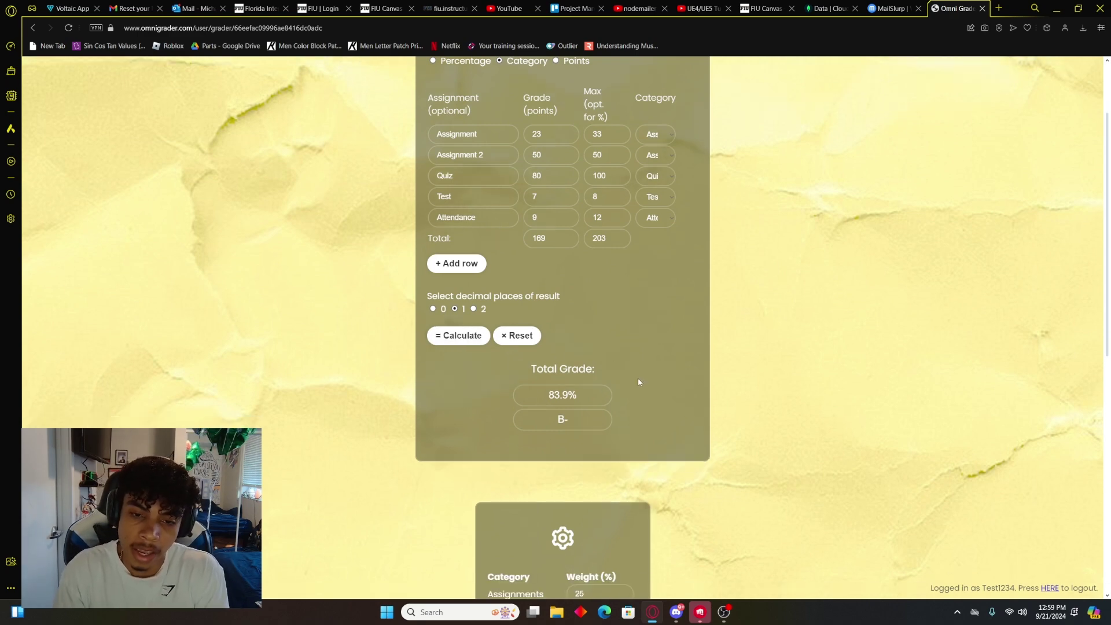
# Step: Recalculate with the updated letter-grade cutoffs, giving 83.9% and B-
pyautogui.scroll(-8, 639, 382)
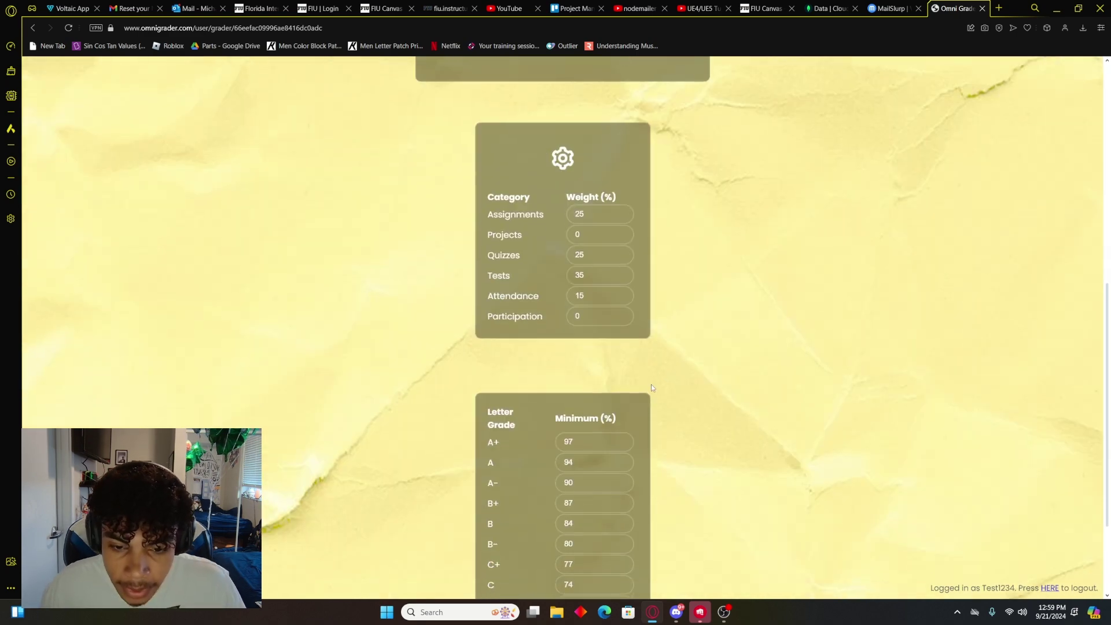
pyautogui.scroll(-1, 600, 436)
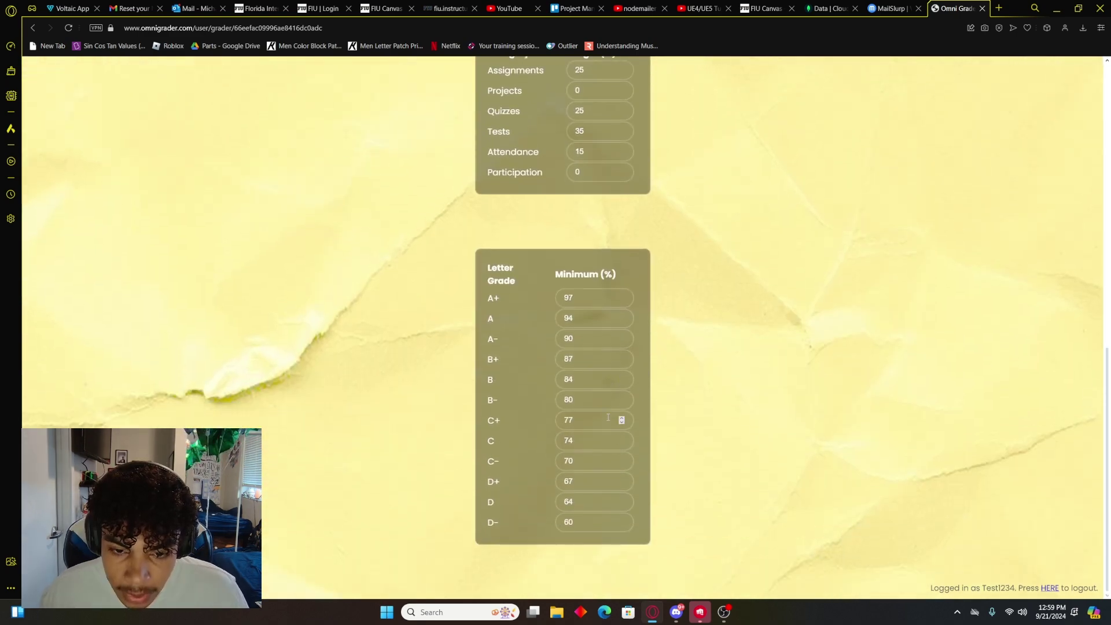
pyautogui.scroll(8, 620, 381)
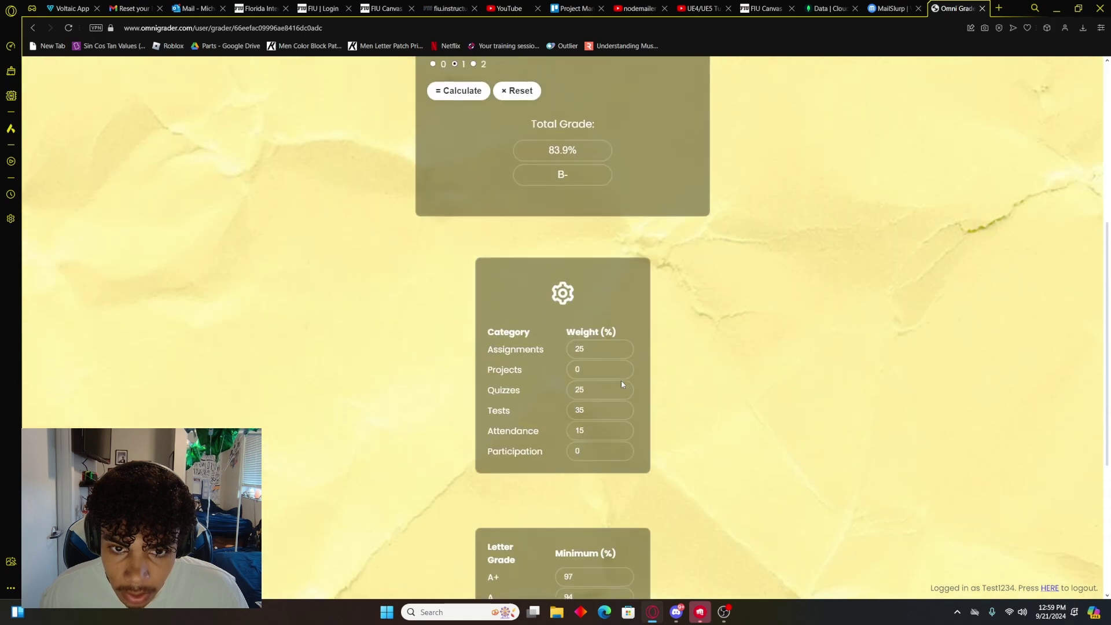
pyautogui.click(464, 302)
pyautogui.scroll(-8, 633, 367)
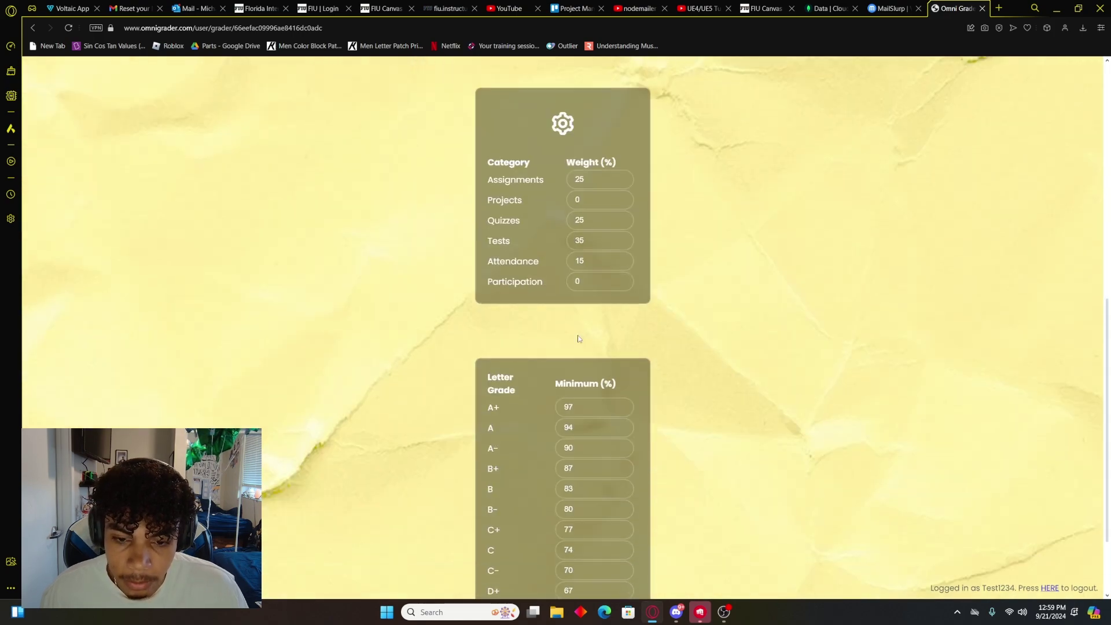
pyautogui.scroll(8, 634, 367)
pyautogui.scroll(3, 637, 353)
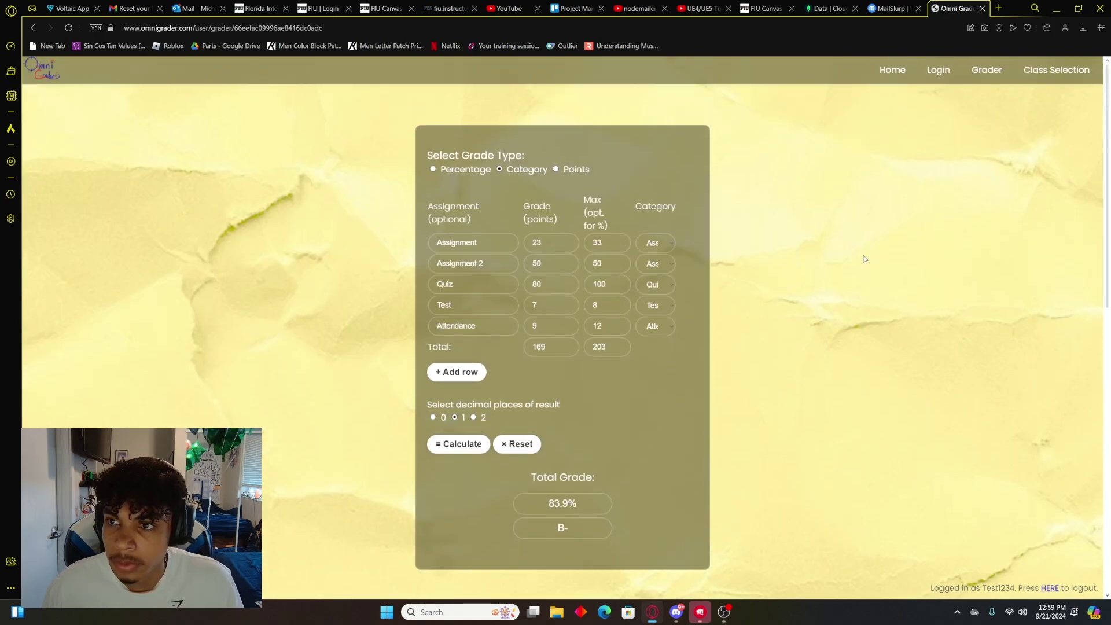
# Step: Return to Class Selection, where Chemistry and the career grade both show 83.77%
pyautogui.click(1049, 74)
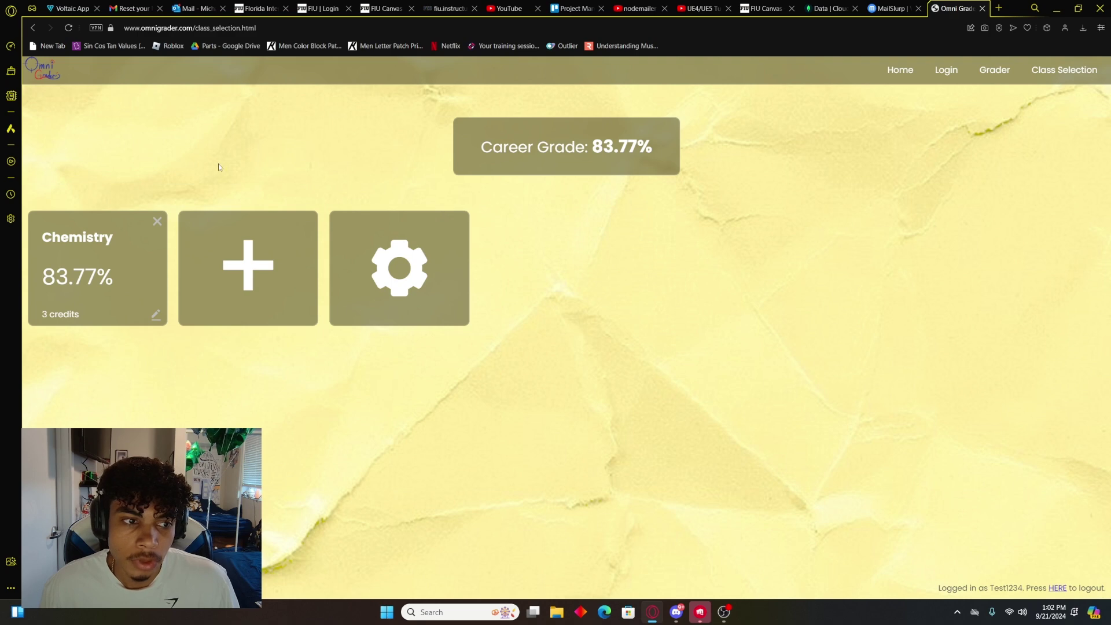
pyautogui.click(128, 296)
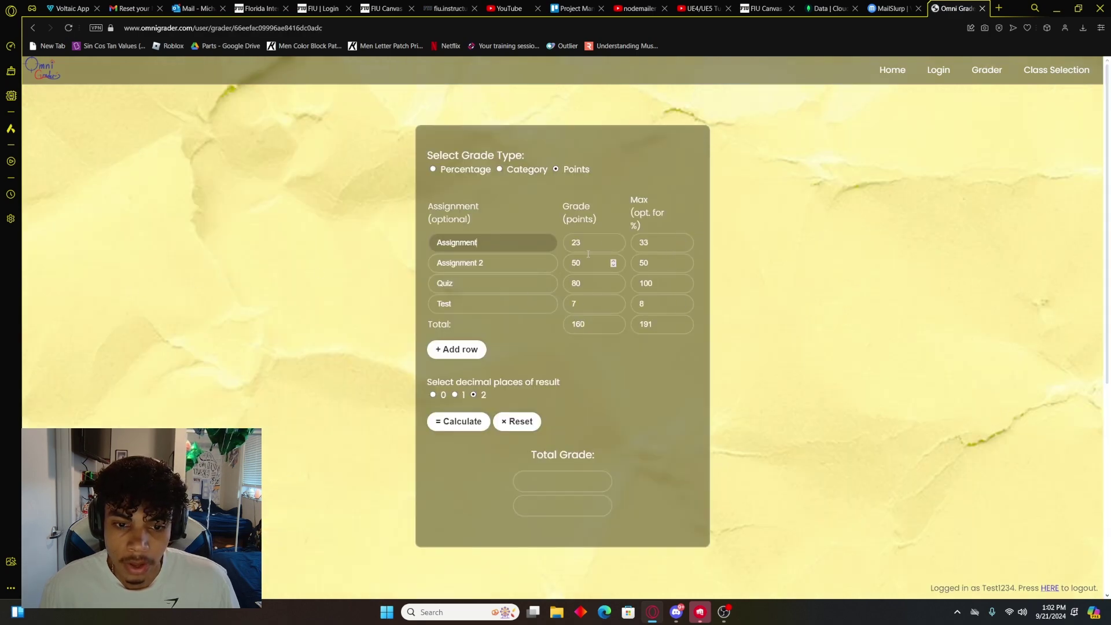
pyautogui.click(459, 421)
pyautogui.click(1080, 78)
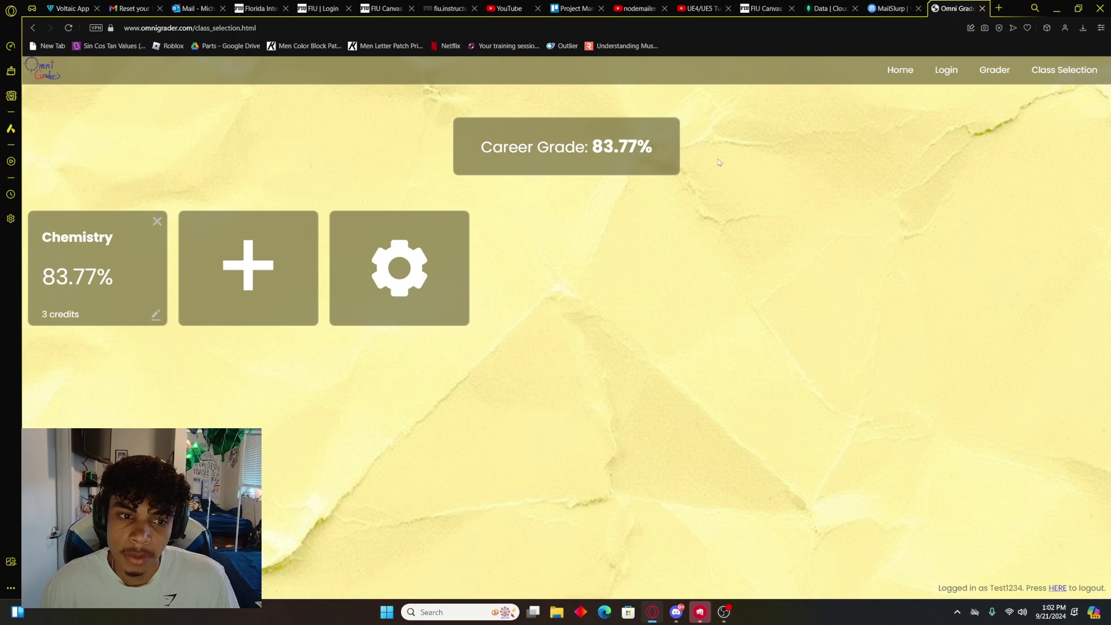
# Step: Add a new 1-credit class named Reading and open its grades
pyautogui.click(239, 301)
pyautogui.click(155, 314)
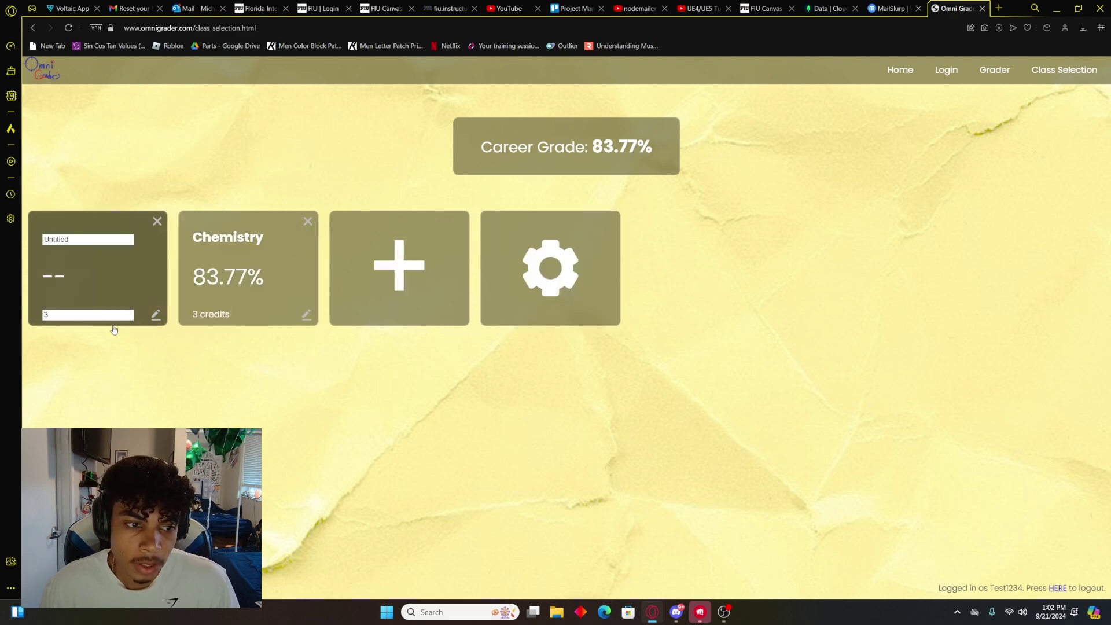
pyautogui.moveTo(115, 317); pyautogui.dragTo(29, 319)
pyautogui.write('1')
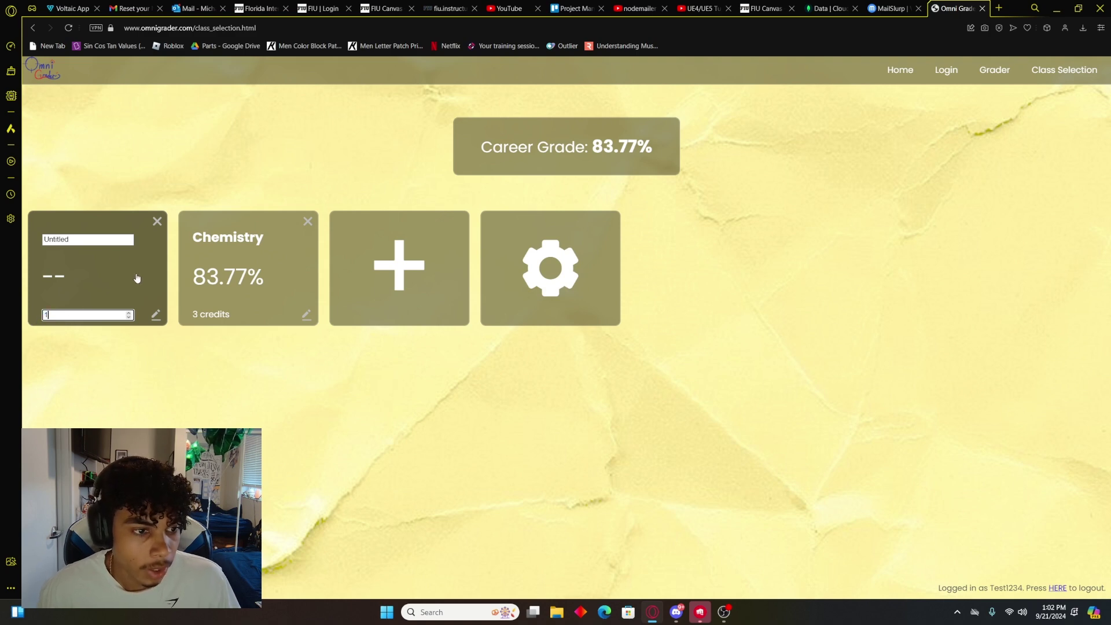
pyautogui.moveTo(132, 239); pyautogui.dragTo(0, 248)
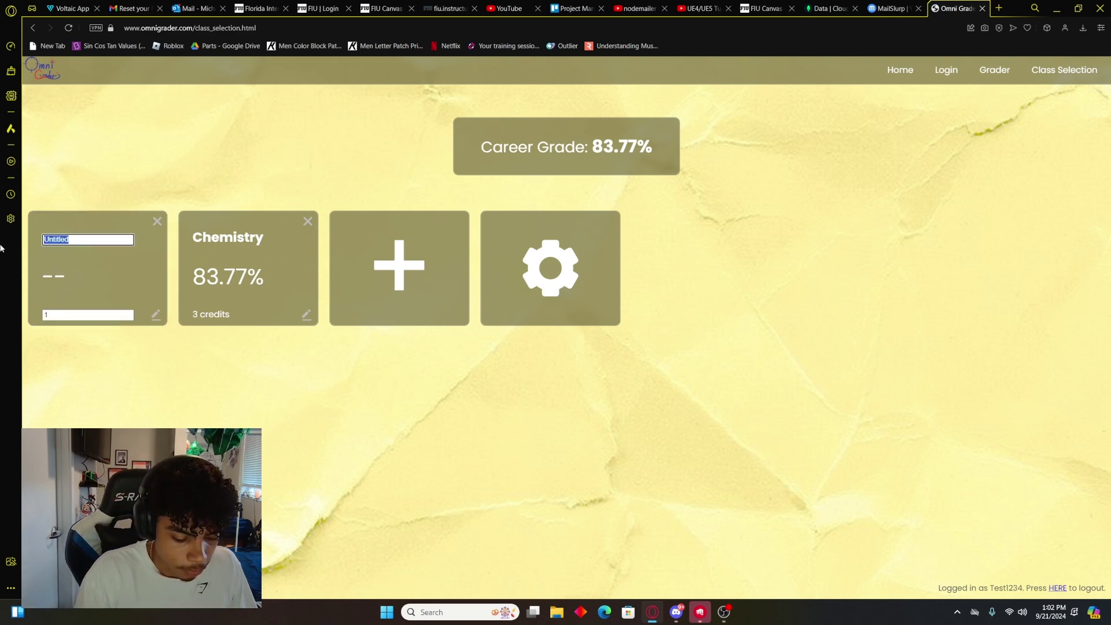
pyautogui.write('Physics')
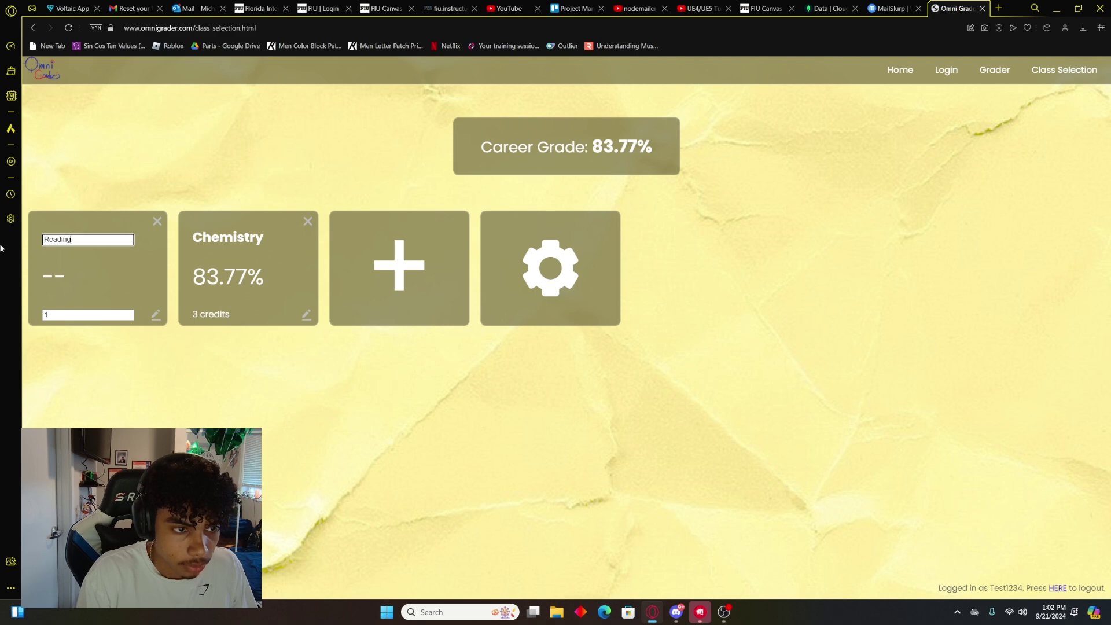
pyautogui.press('Return')
# Step: Name the first four assignment rows 1, 2, 3 and 4
pyautogui.click(484, 241)
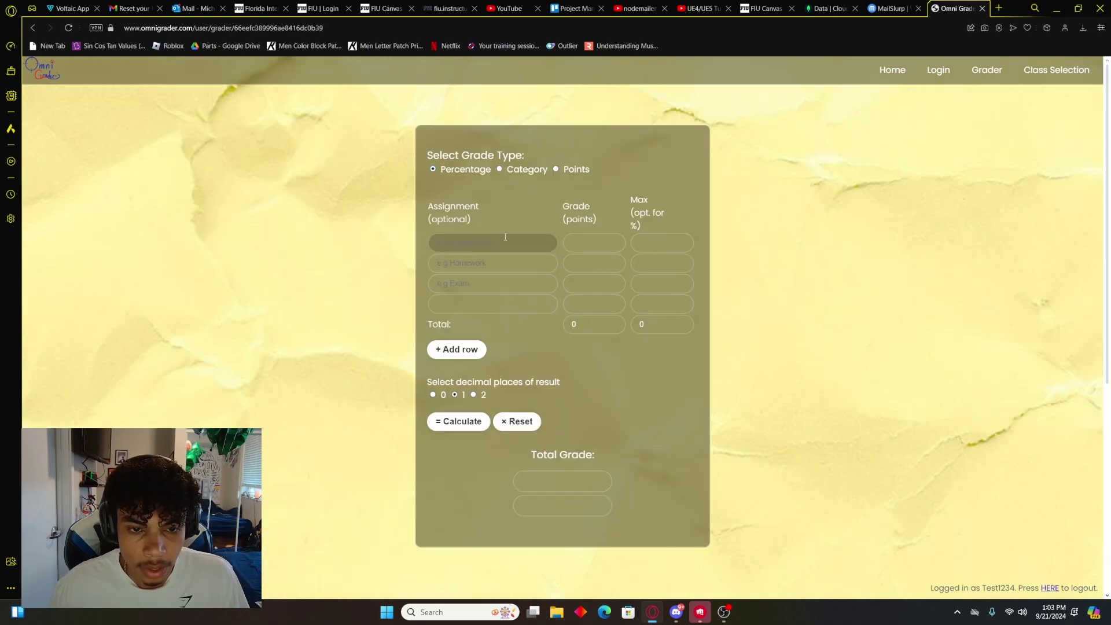
pyautogui.write('1')
pyautogui.click(504, 283)
pyautogui.write('2')
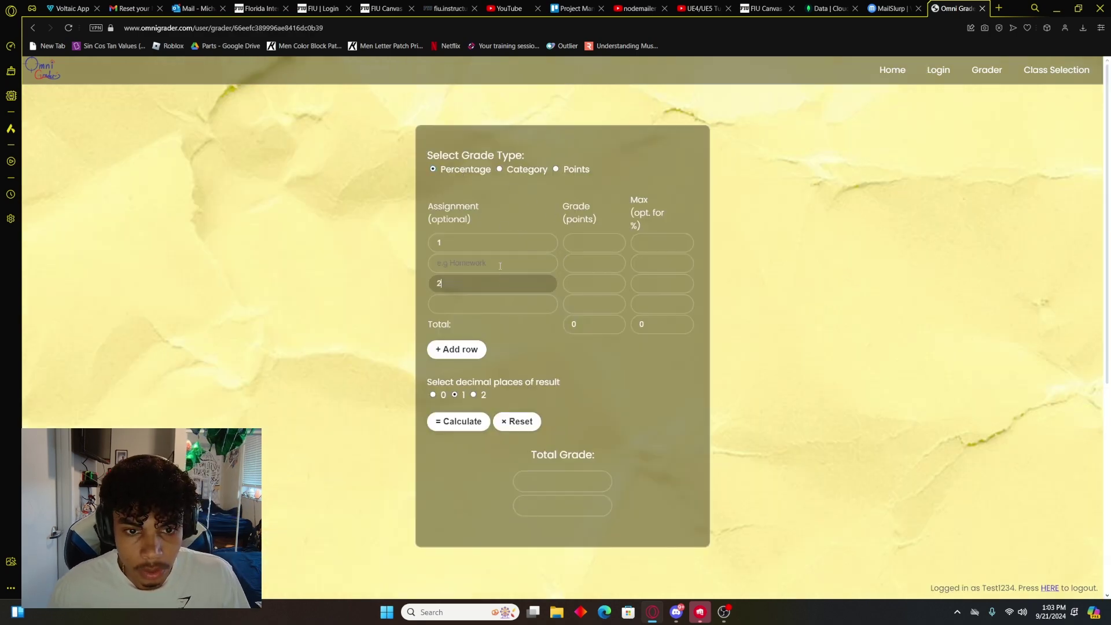
pyautogui.click(492, 262)
pyautogui.write('3')
pyautogui.click(491, 311)
pyautogui.write('4')
# Step: Add three more rows and name them 5, 6 and 7
pyautogui.click(460, 350)
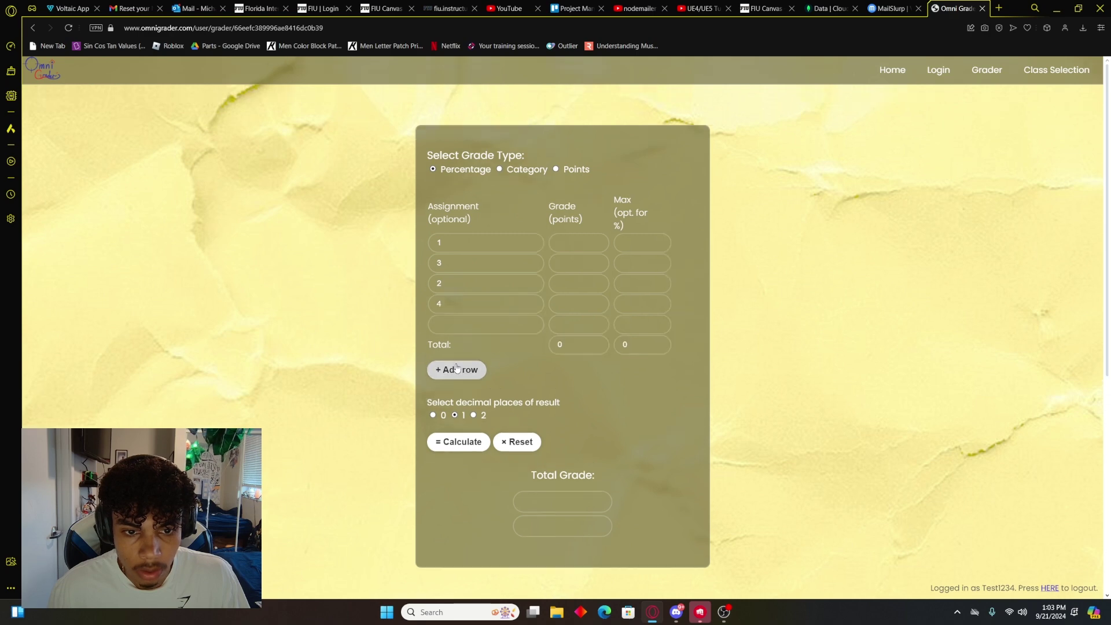
pyautogui.click(455, 368)
pyautogui.click(463, 328)
pyautogui.write('5')
pyautogui.click(466, 345)
pyautogui.write('6')
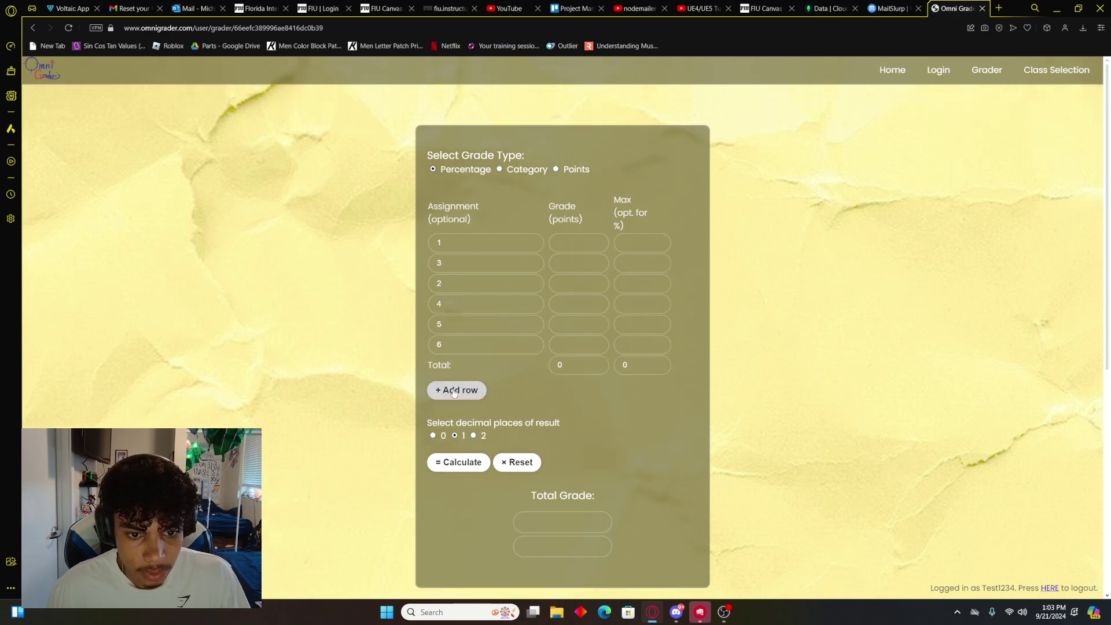
pyautogui.click(457, 390)
pyautogui.click(463, 364)
pyautogui.write('7')
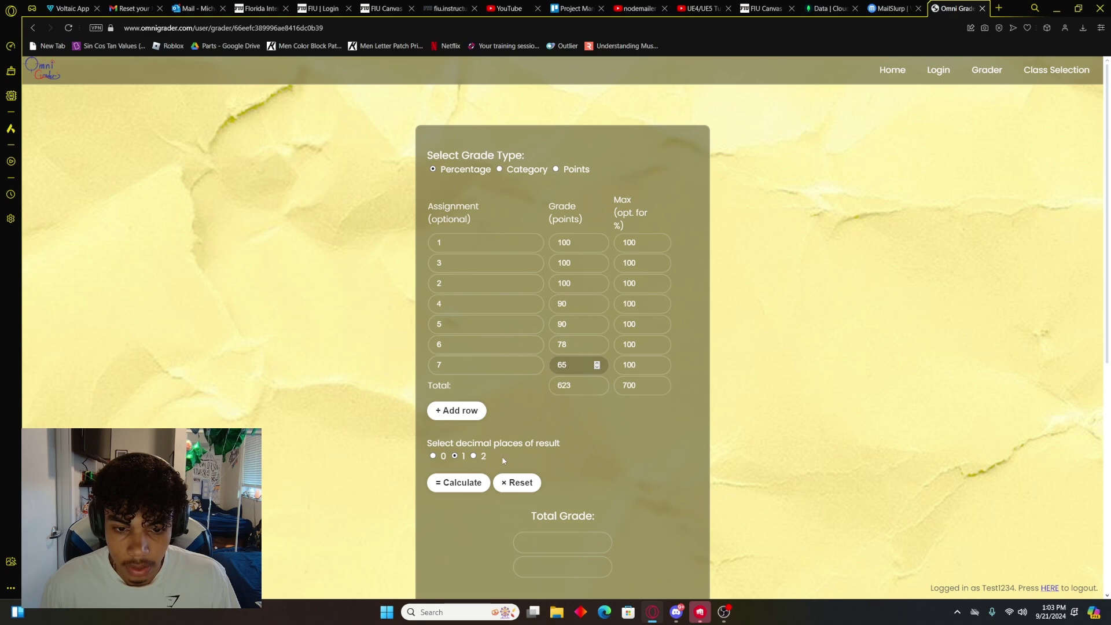
# Step: Calculate the Reading class total grade, giving 89.0% and B+
pyautogui.scroll(-5, 539, 421)
pyautogui.scroll(-1, 539, 419)
pyautogui.scroll(5, 540, 416)
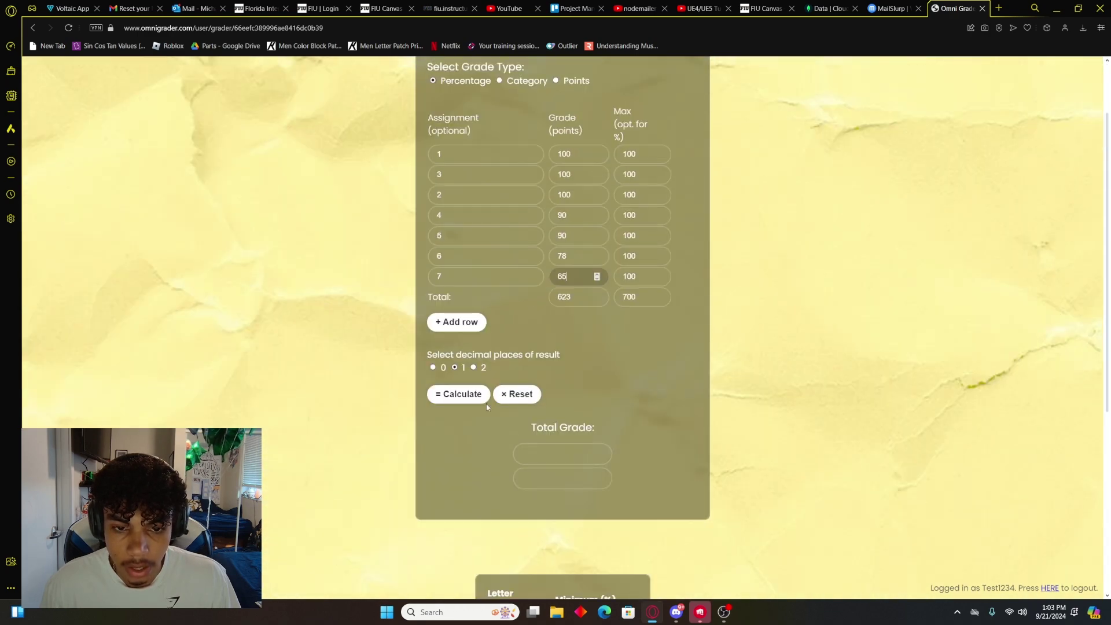
pyautogui.click(458, 394)
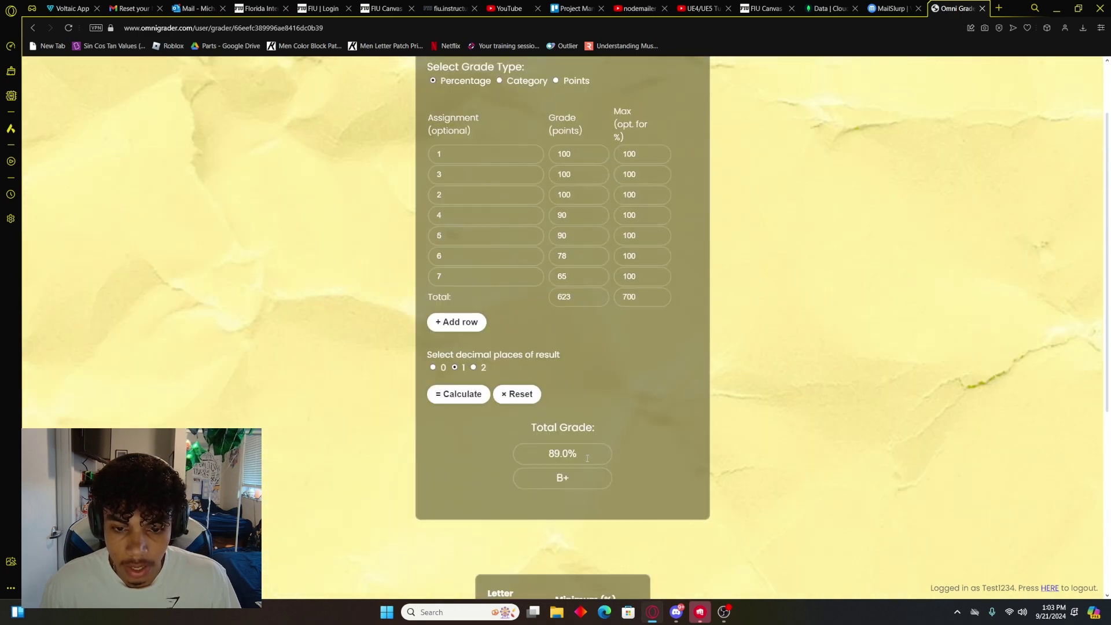
pyautogui.scroll(2, 591, 454)
pyautogui.scroll(-2, 631, 456)
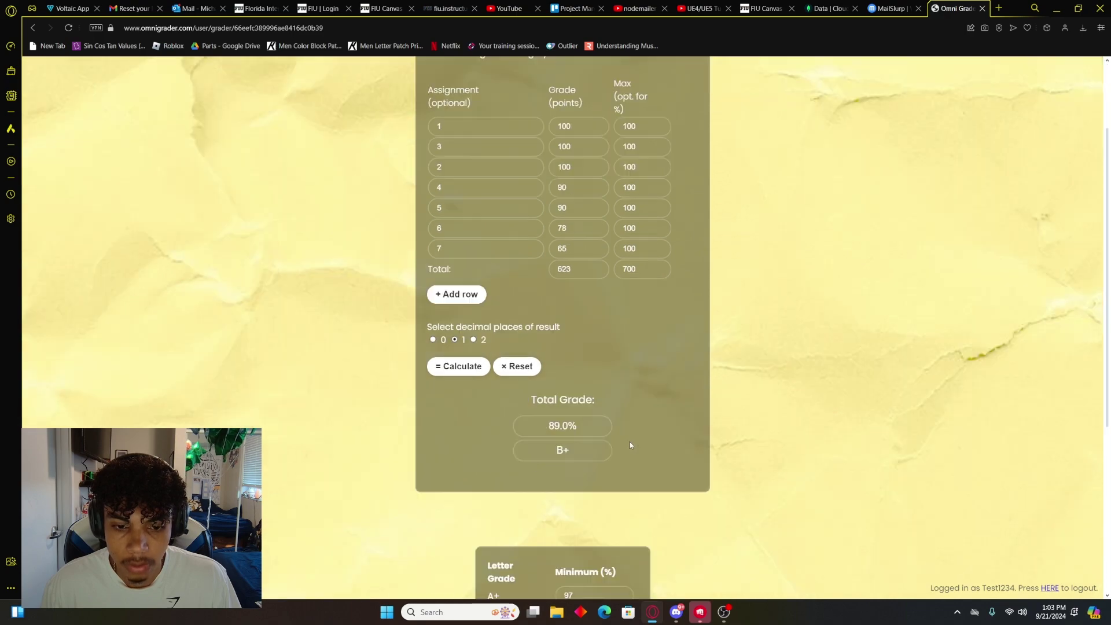
pyautogui.scroll(2, 630, 439)
pyautogui.scroll(-5, 628, 434)
pyautogui.scroll(5, 627, 434)
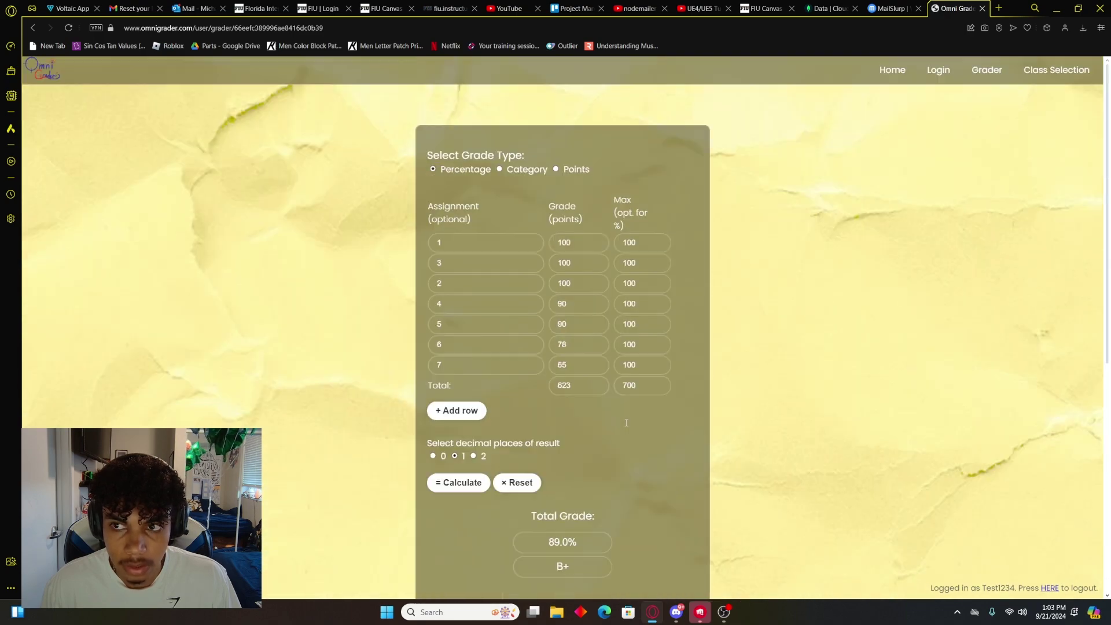
# Step: Go via Home to Class Selection showing Reading 89%, and open the gear settings
pyautogui.click(894, 71)
pyautogui.click(1062, 78)
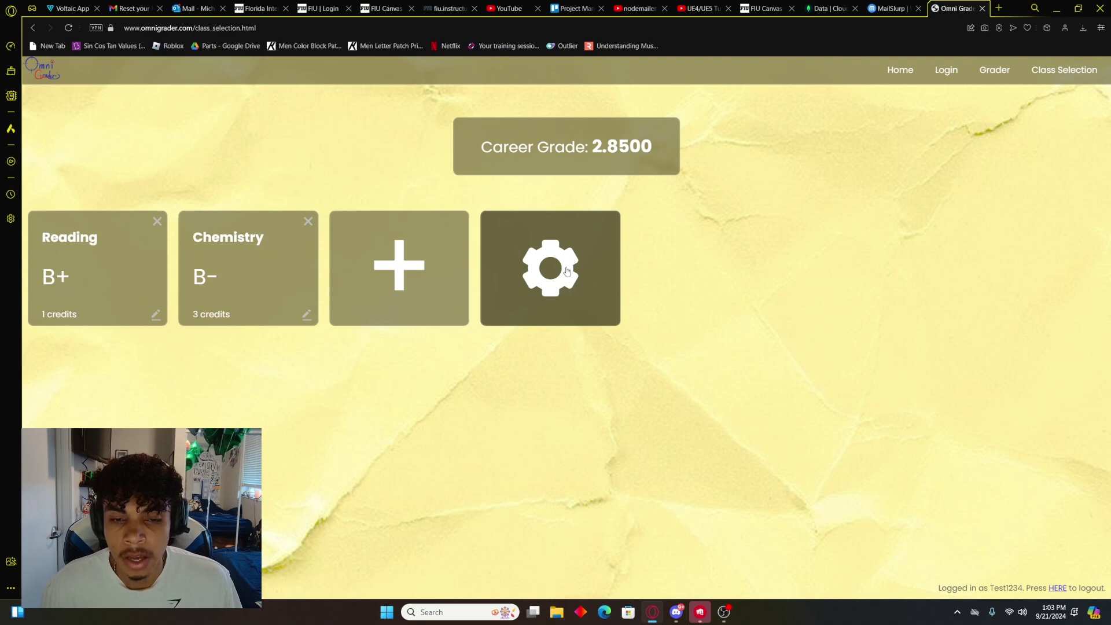
pyautogui.click(563, 277)
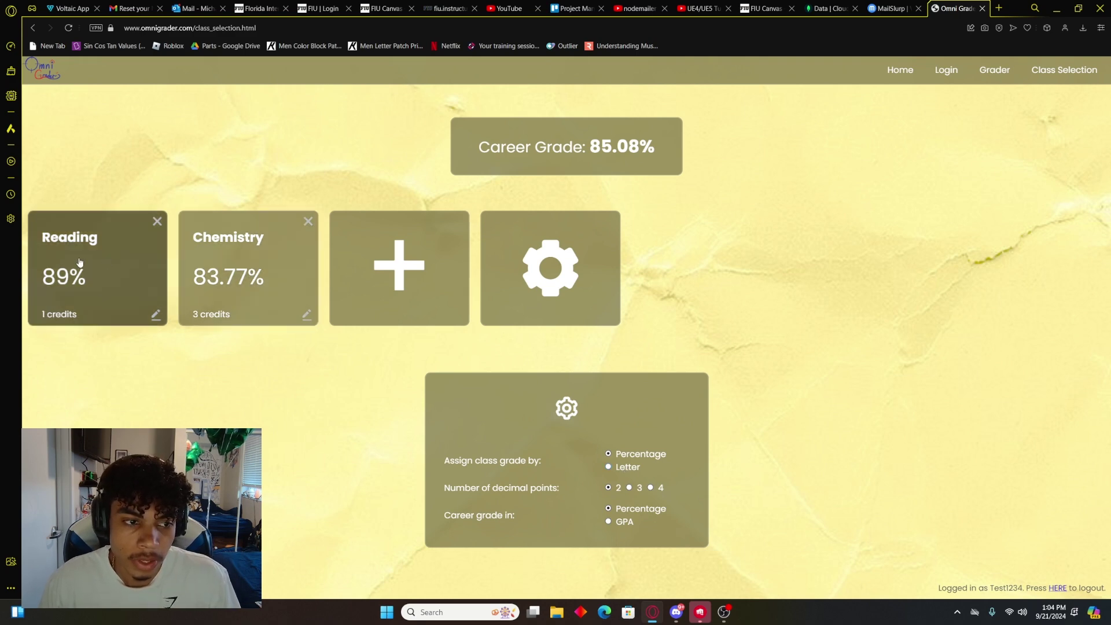
# Step: Switch class grades to Letter, reload the page, and revisit the class grade setting
pyautogui.click(618, 471)
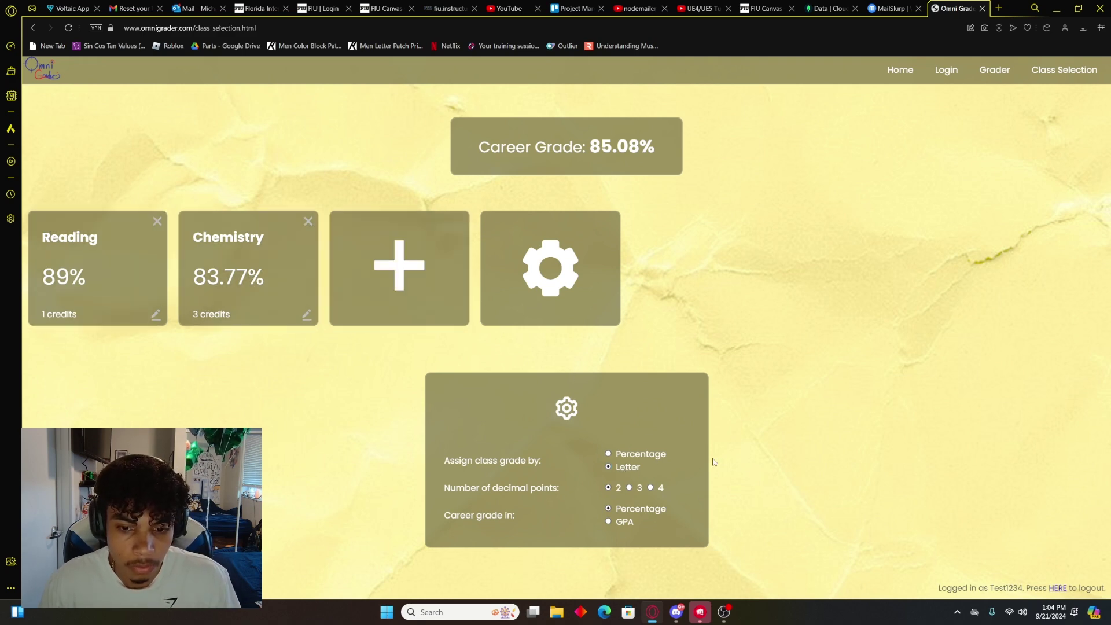
pyautogui.click(71, 28)
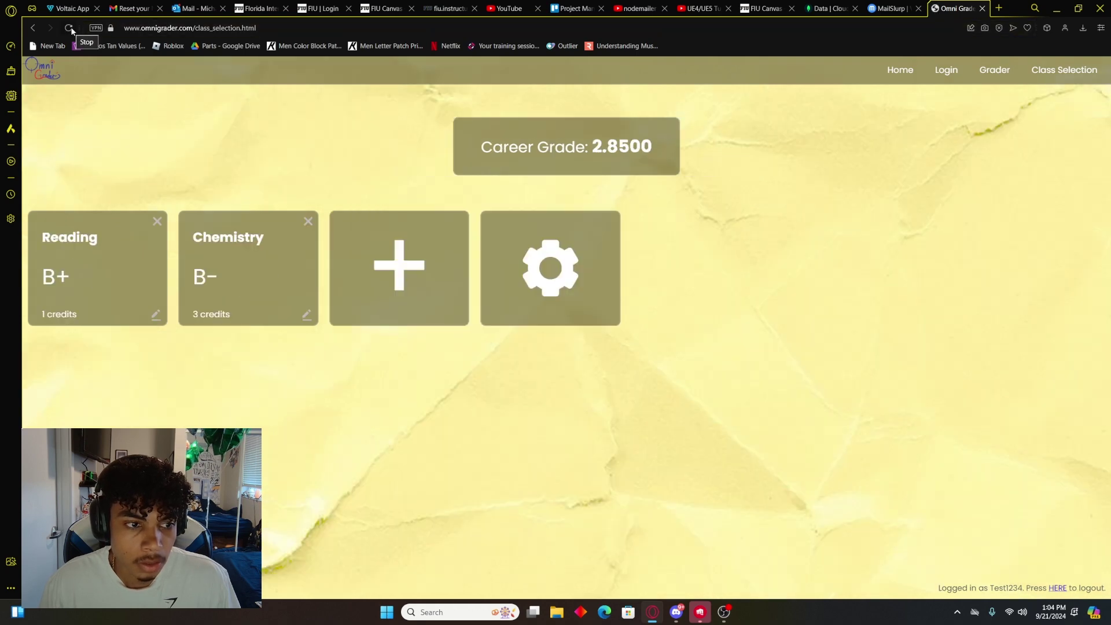
pyautogui.click(545, 253)
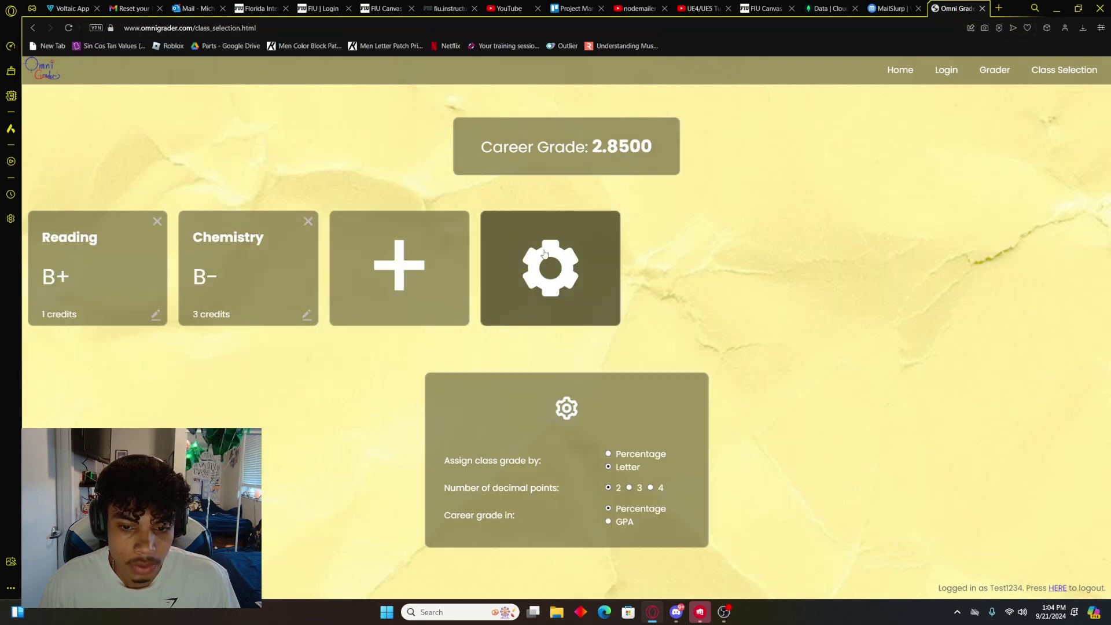
pyautogui.click(626, 456)
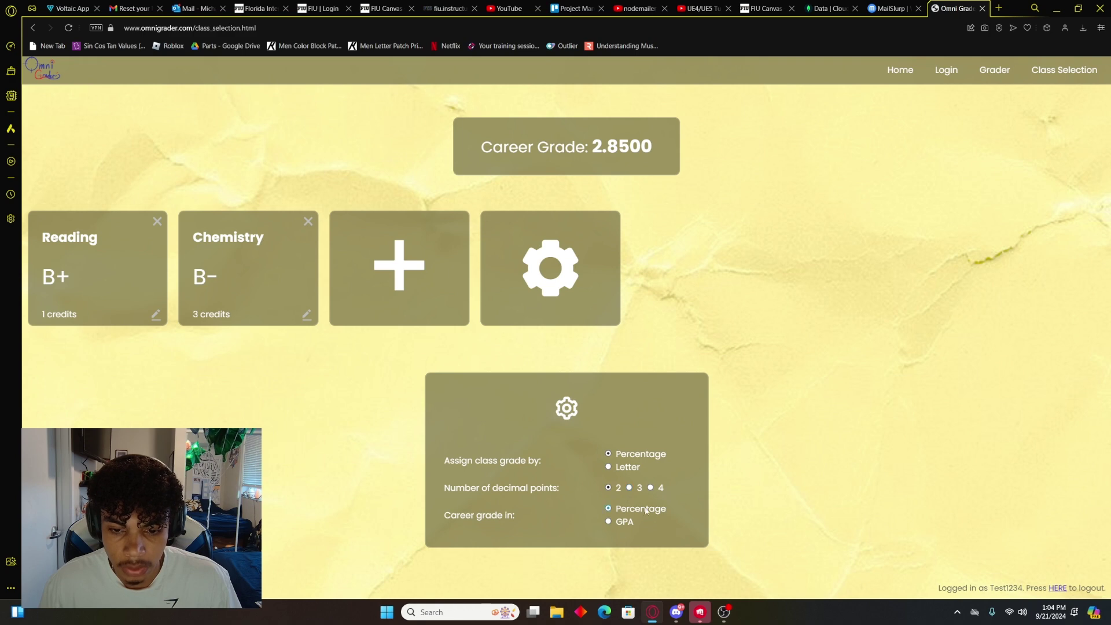
# Step: Show the career grade as a GPA with 2 decimal places, reading 2.85
pyautogui.click(610, 522)
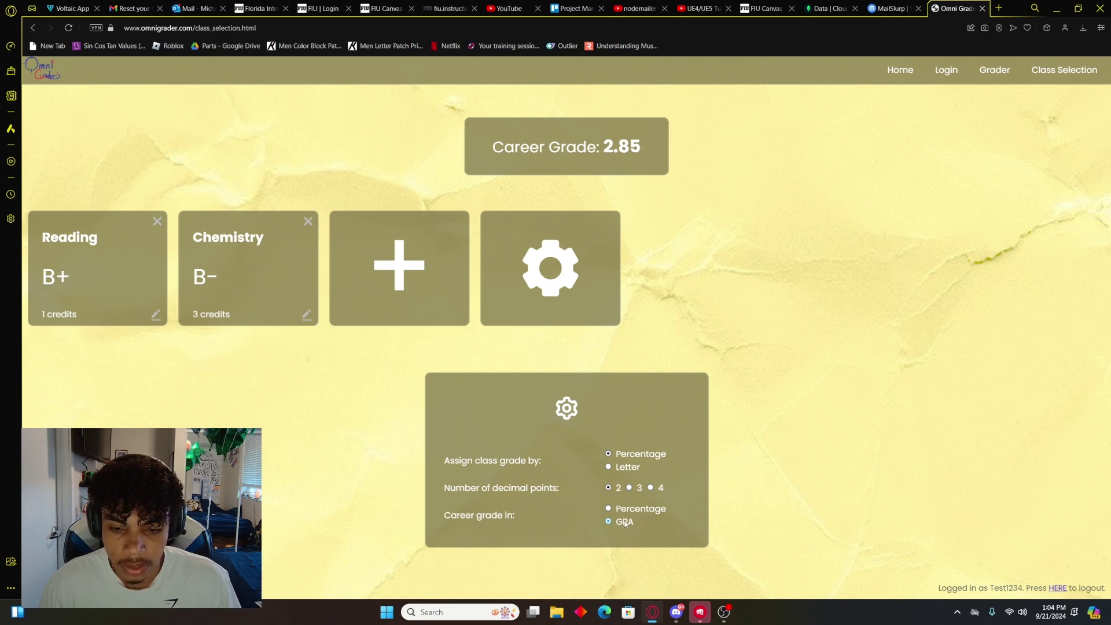
pyautogui.click(630, 512)
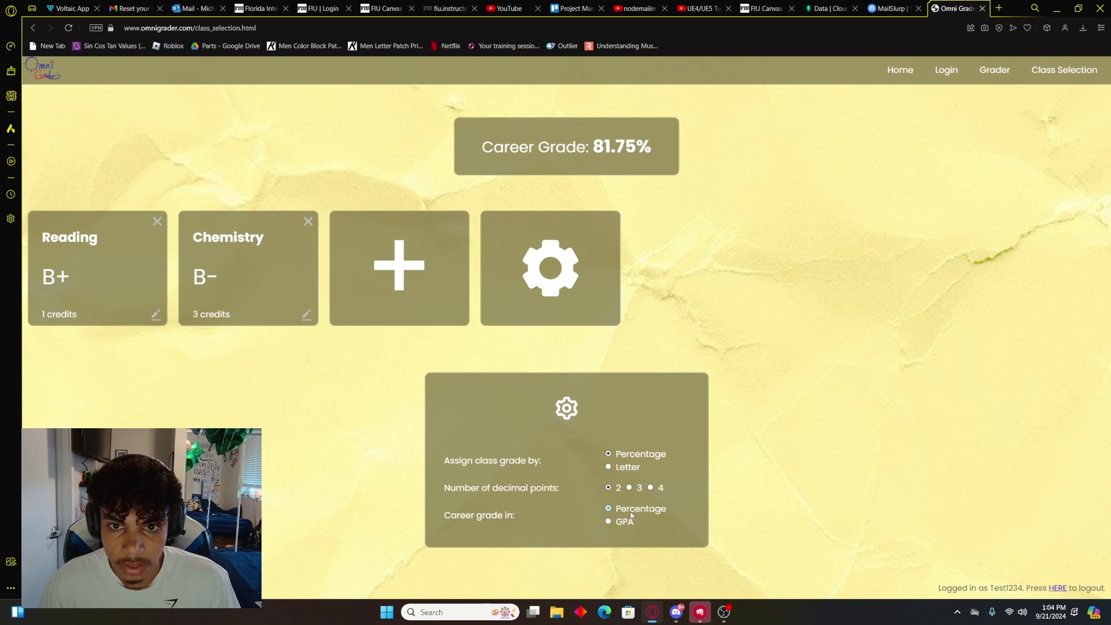
pyautogui.click(628, 524)
pyautogui.click(630, 511)
pyautogui.click(627, 524)
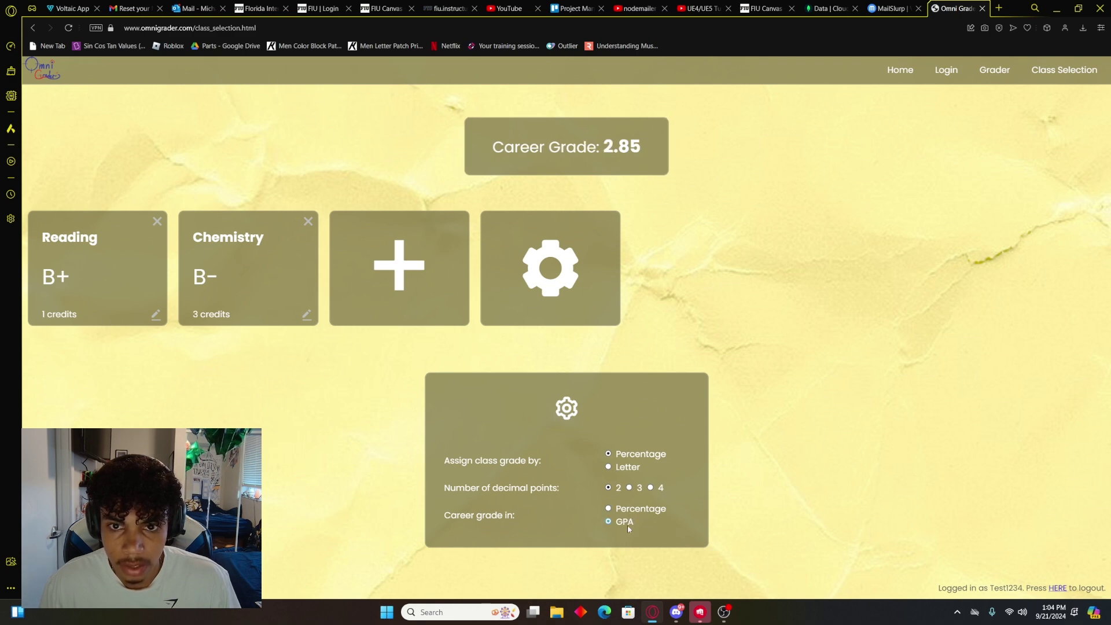
pyautogui.click(629, 487)
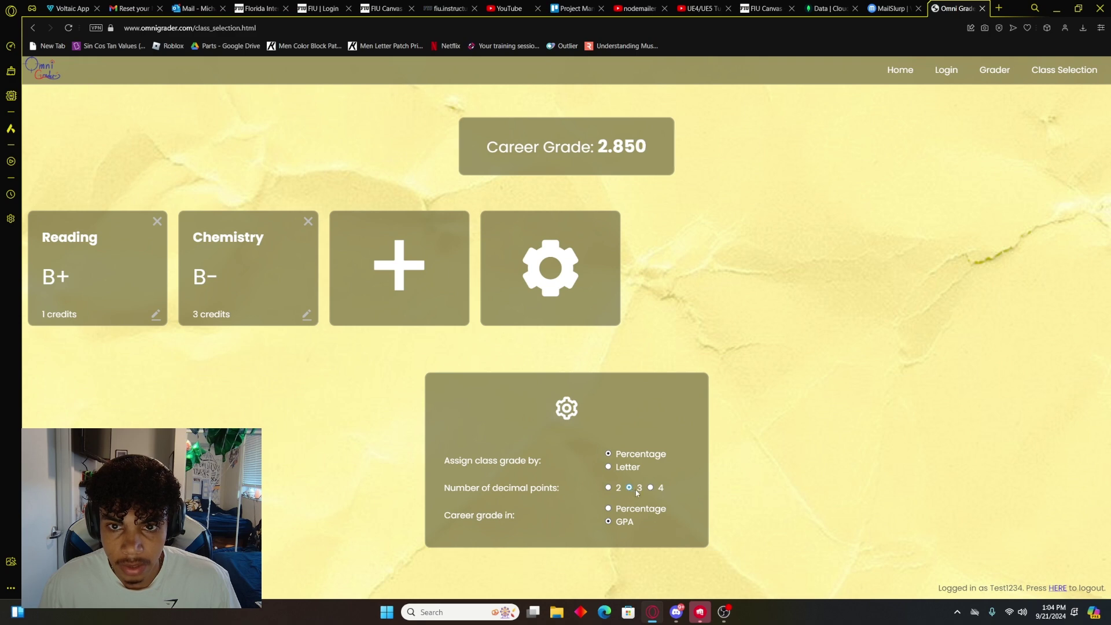
pyautogui.click(651, 488)
pyautogui.click(629, 487)
pyautogui.press('Left')
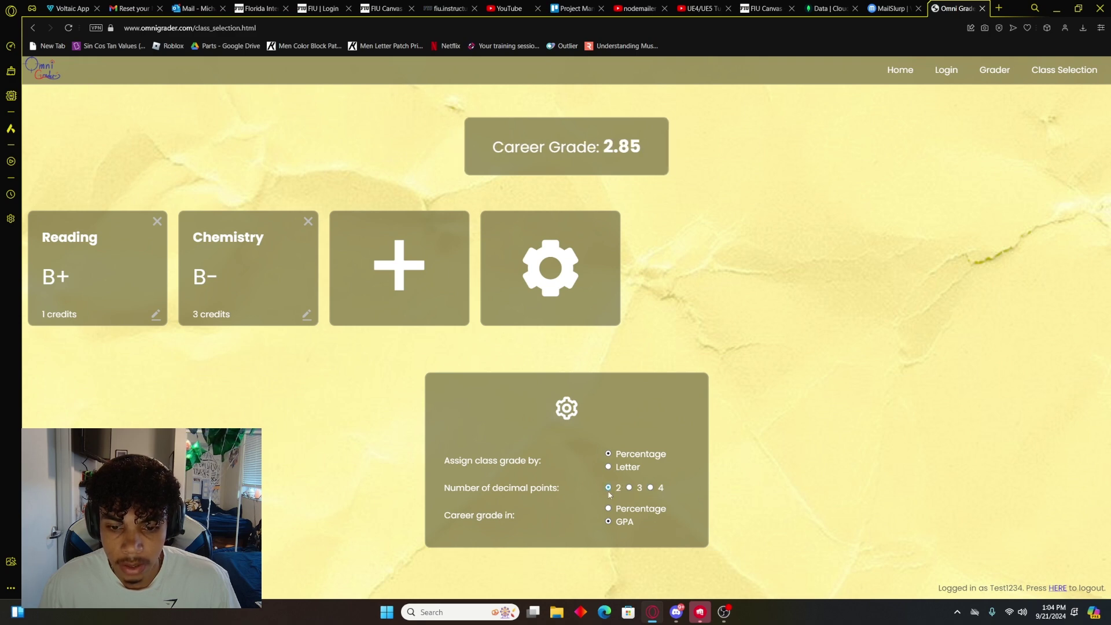